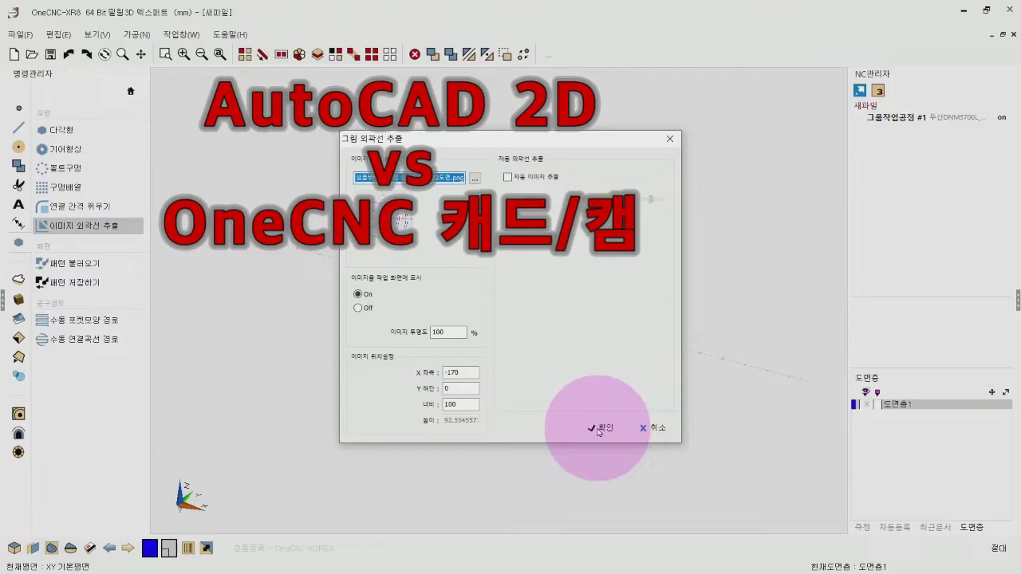
- Accept the extracted plate reference image and collapse the layer panel
left_click(600, 428)
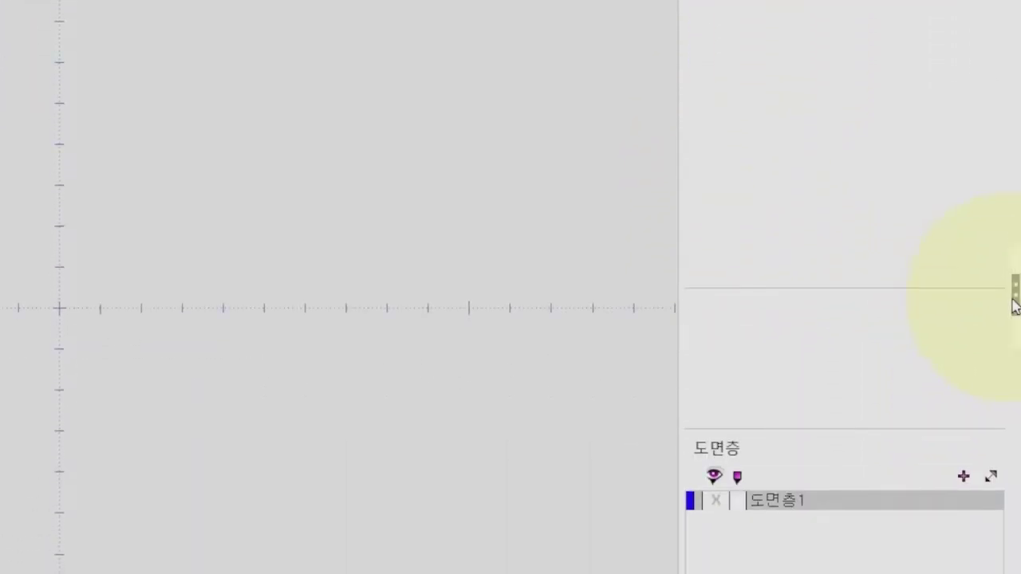
left_click(1014, 301)
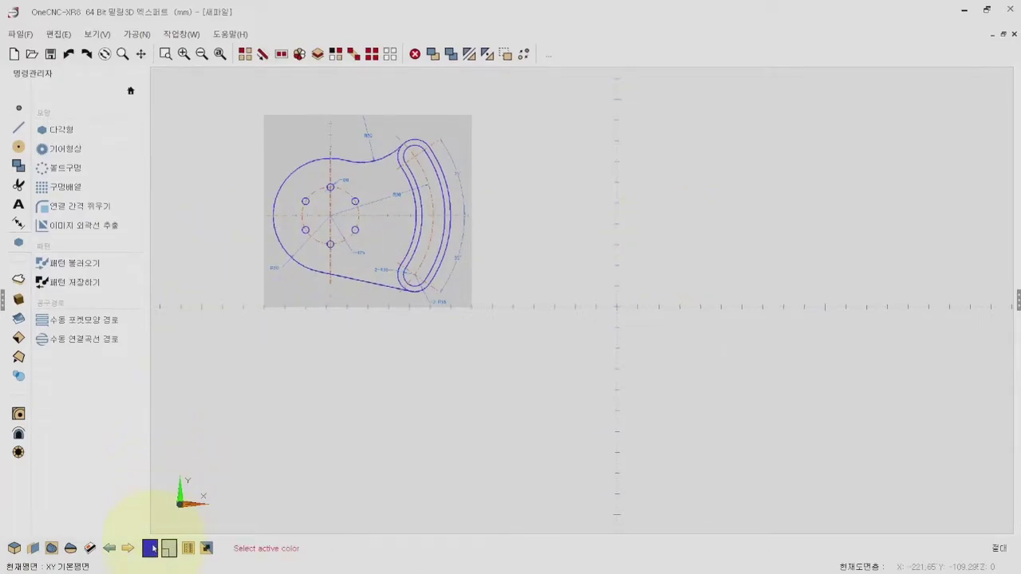
- Switch new geometry to the thickest solid line width
left_click(150, 548)
left_click(206, 496)
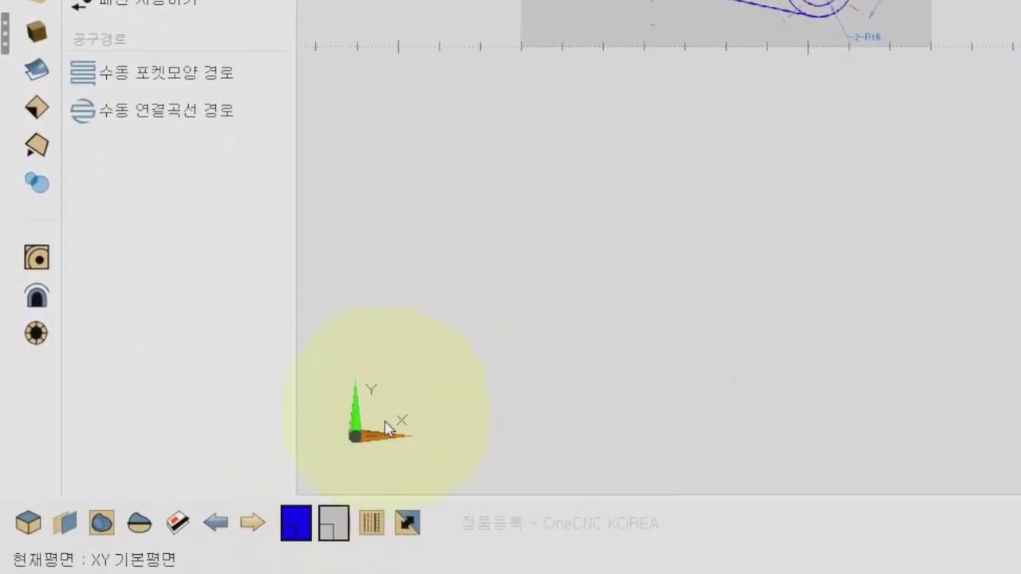
left_click(372, 526)
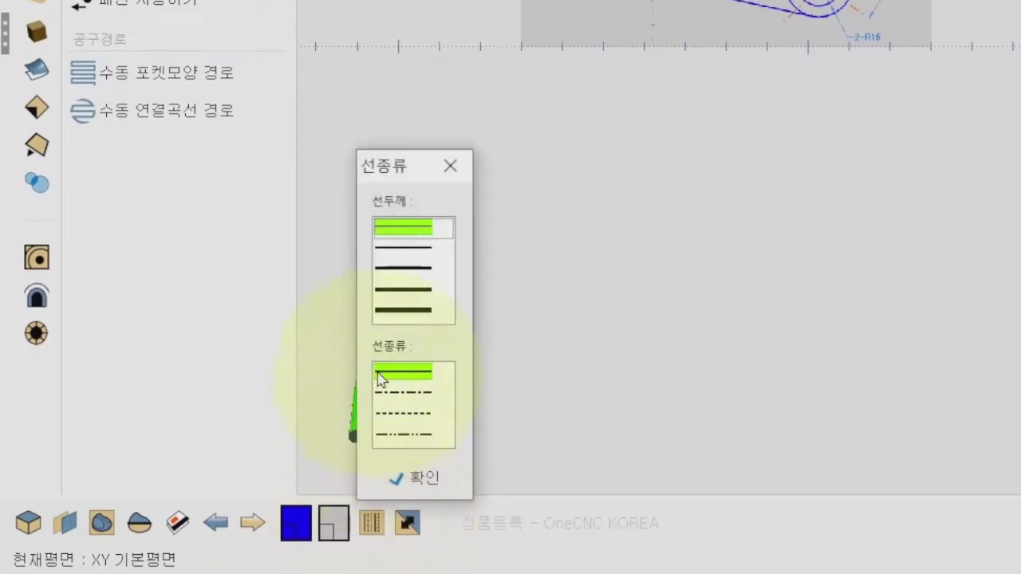
left_click(409, 314)
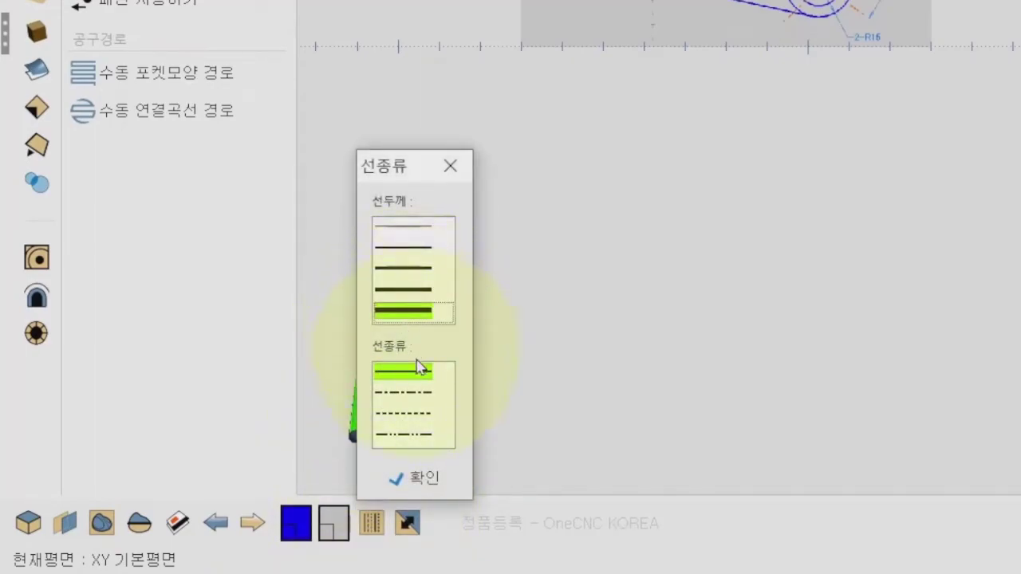
left_click(421, 480)
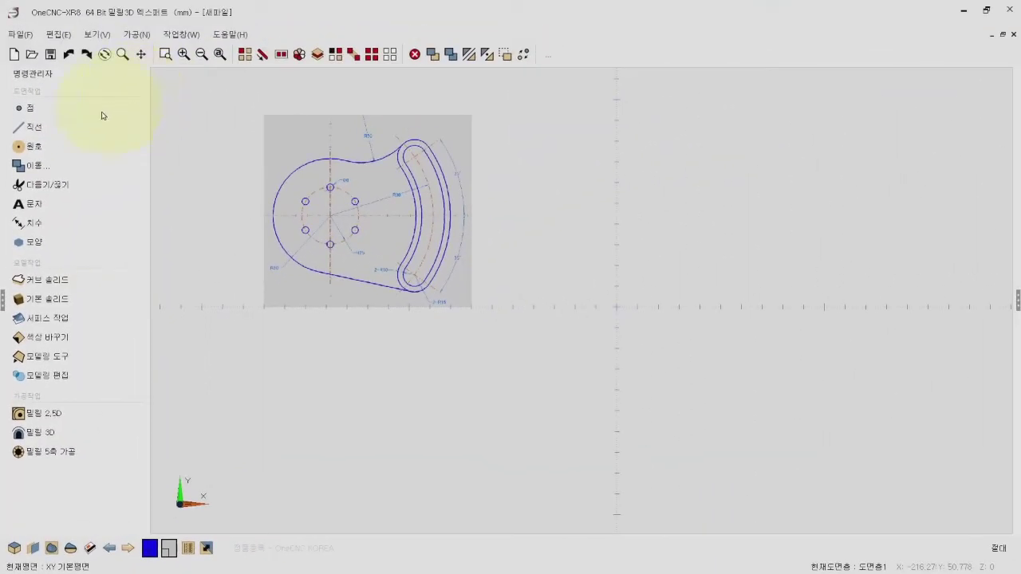
left_click(56, 144)
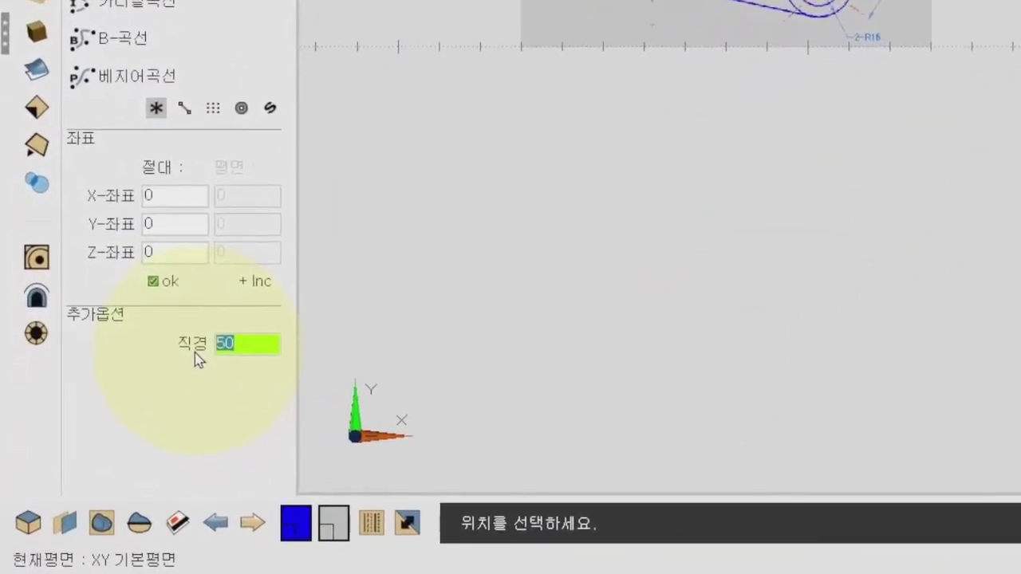
- Draw a diameter 100 circle centred on the origin
type("50")
type("+2")
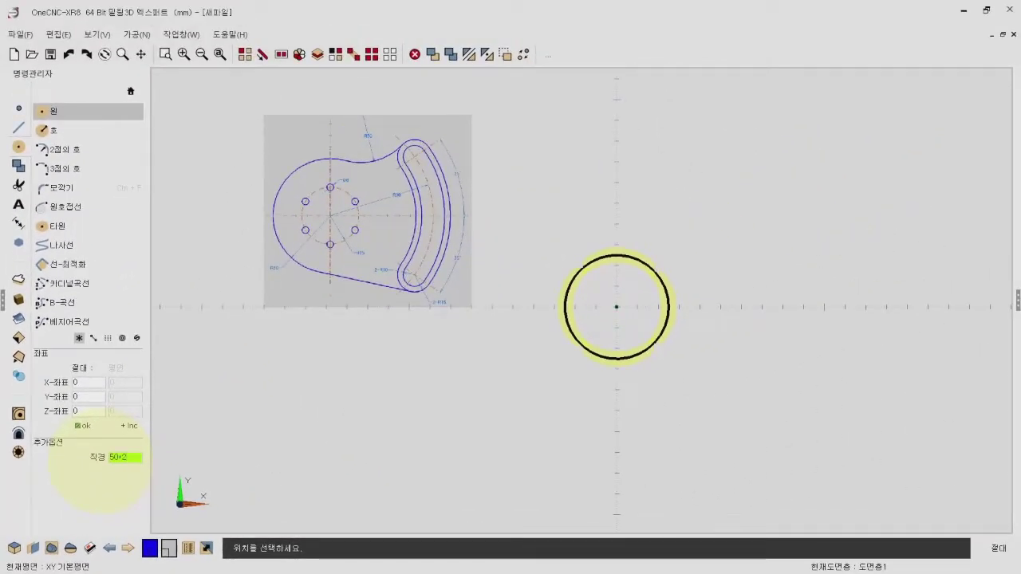
key("Return")
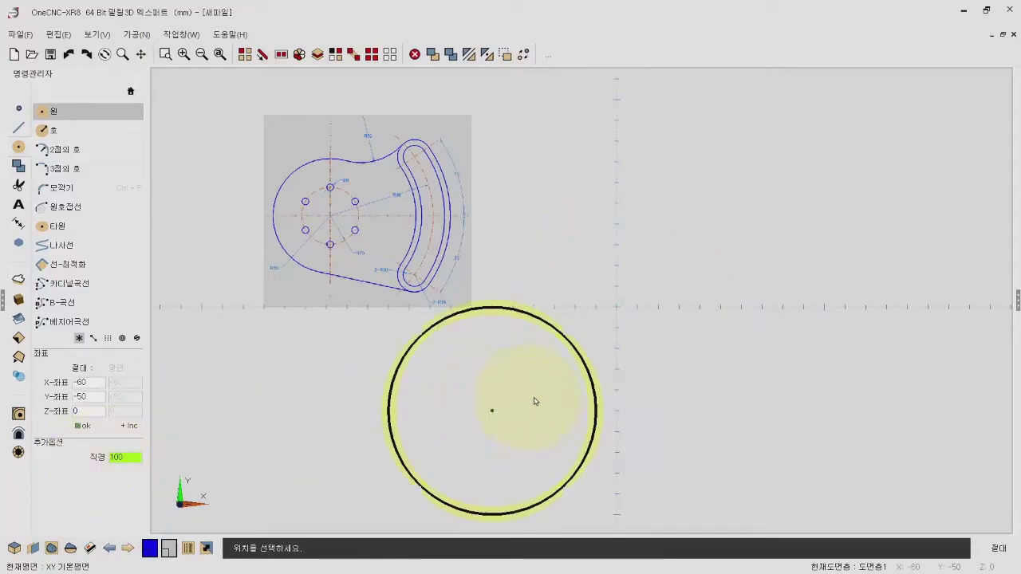
left_click(616, 308)
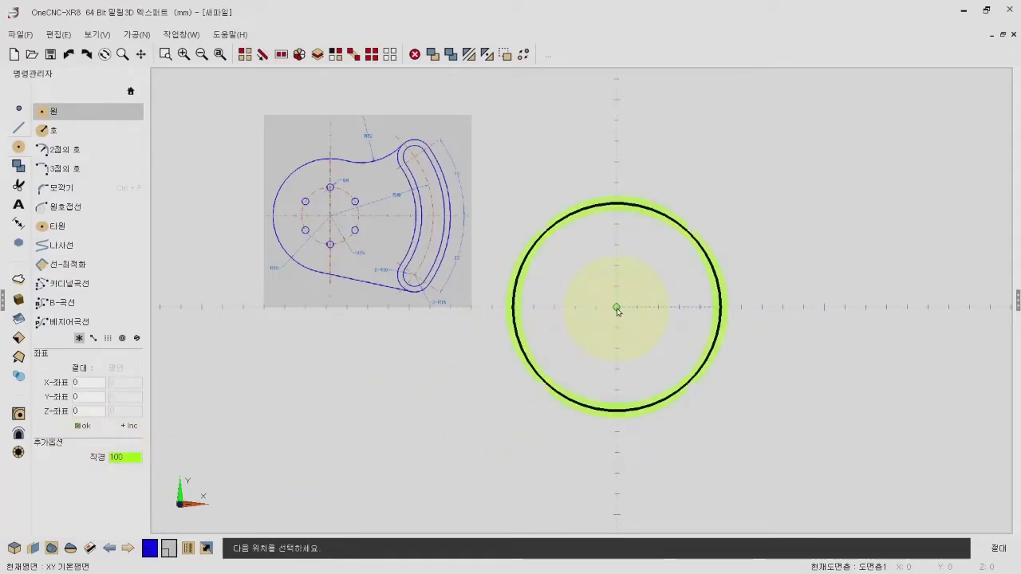
middle_click_drag(617, 308, 523, 304)
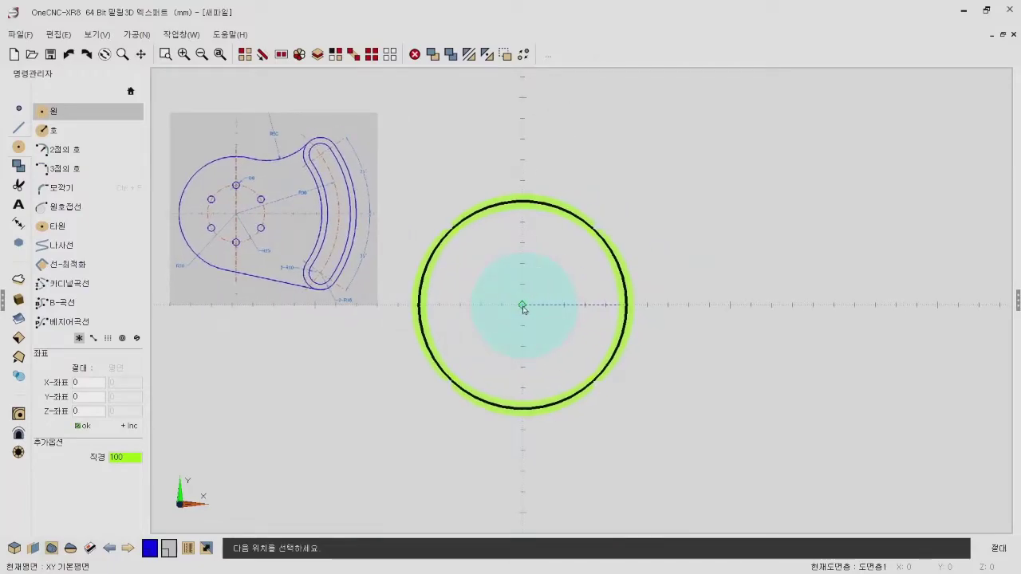
left_click(56, 131)
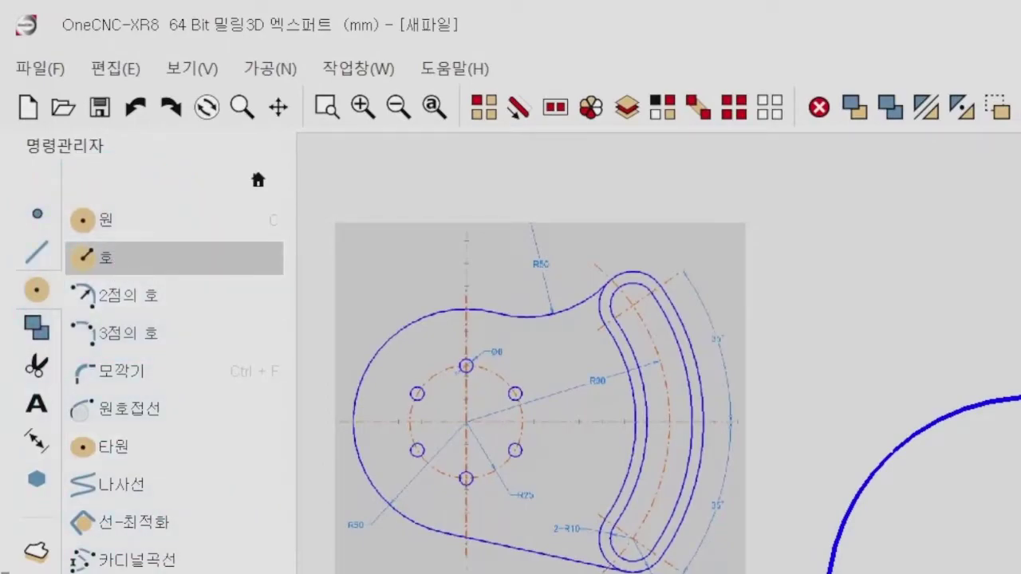
left_click(626, 492)
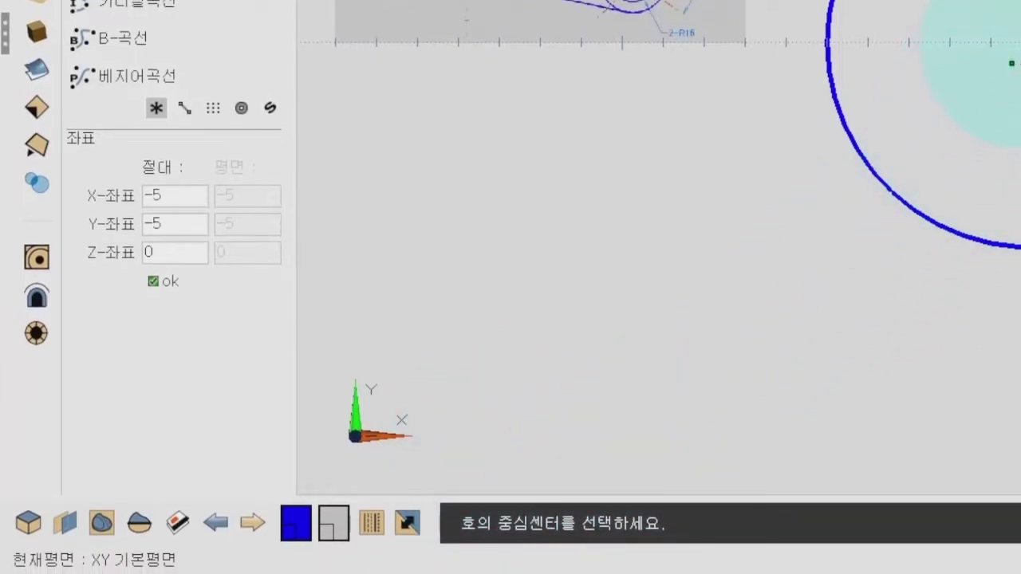
- Draw a radius 90 arc centred on the origin from -35° to 35°
left_click(1017, 40)
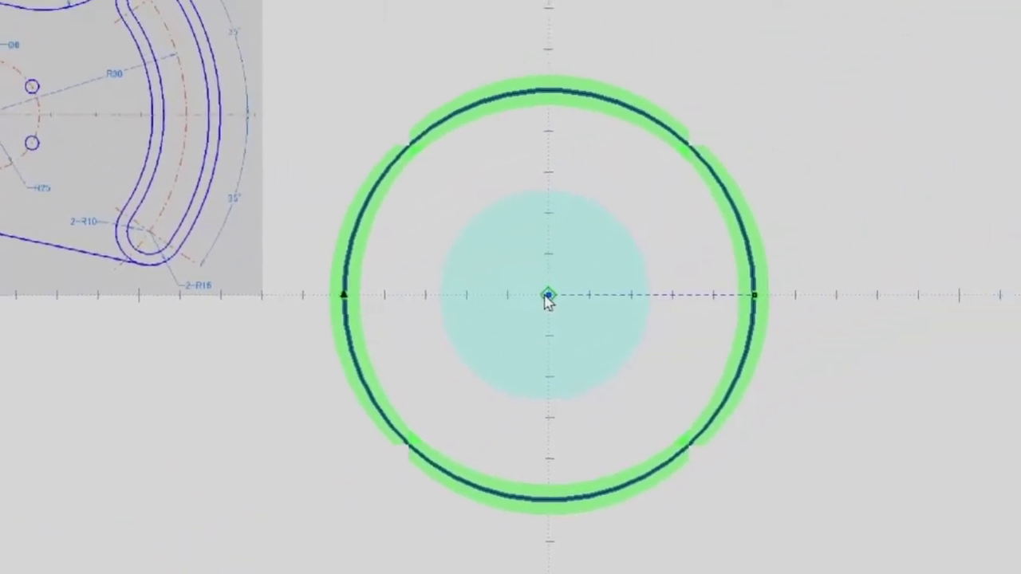
left_click(200, 412)
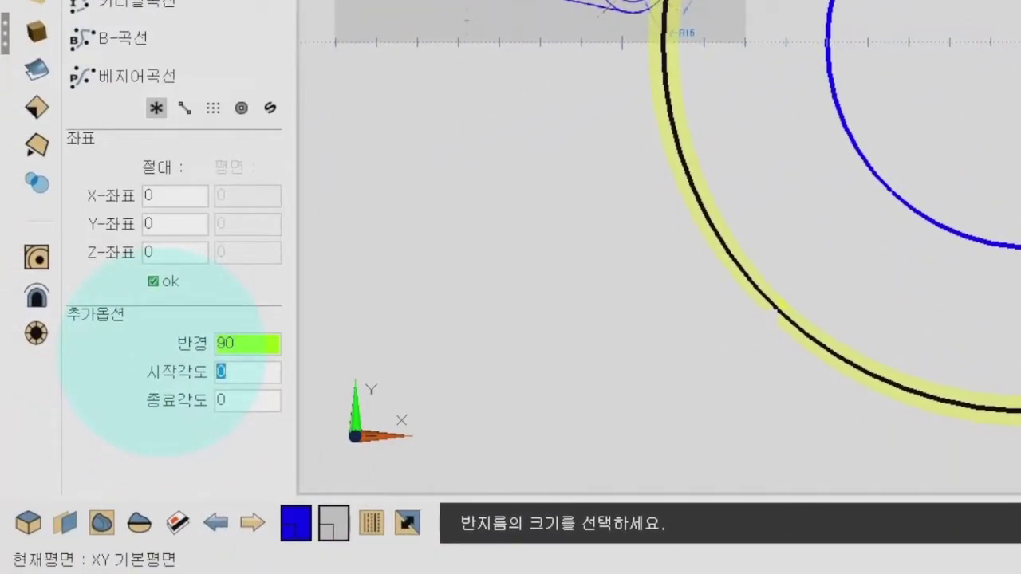
type("-35")
key("Tab")
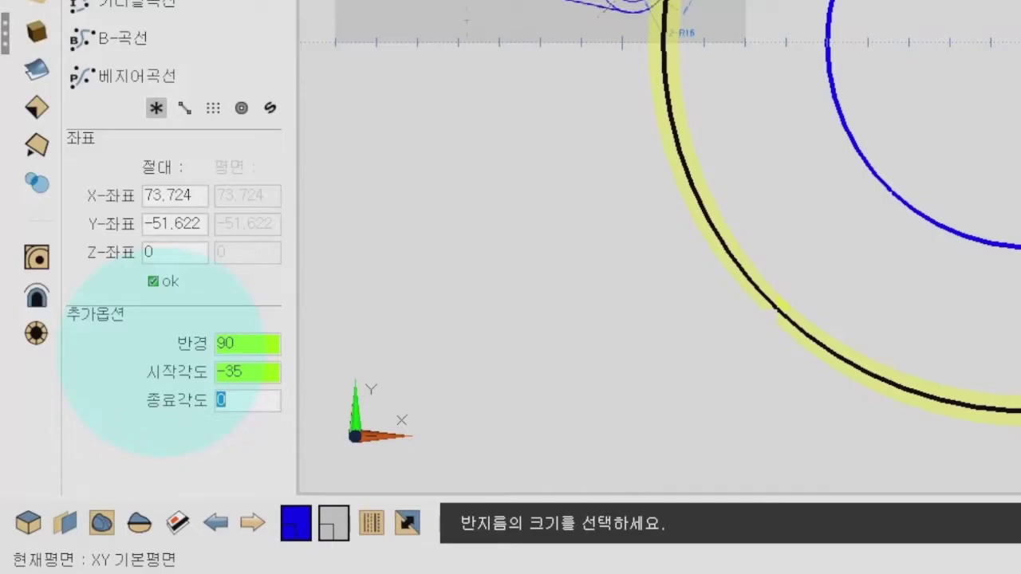
type("35")
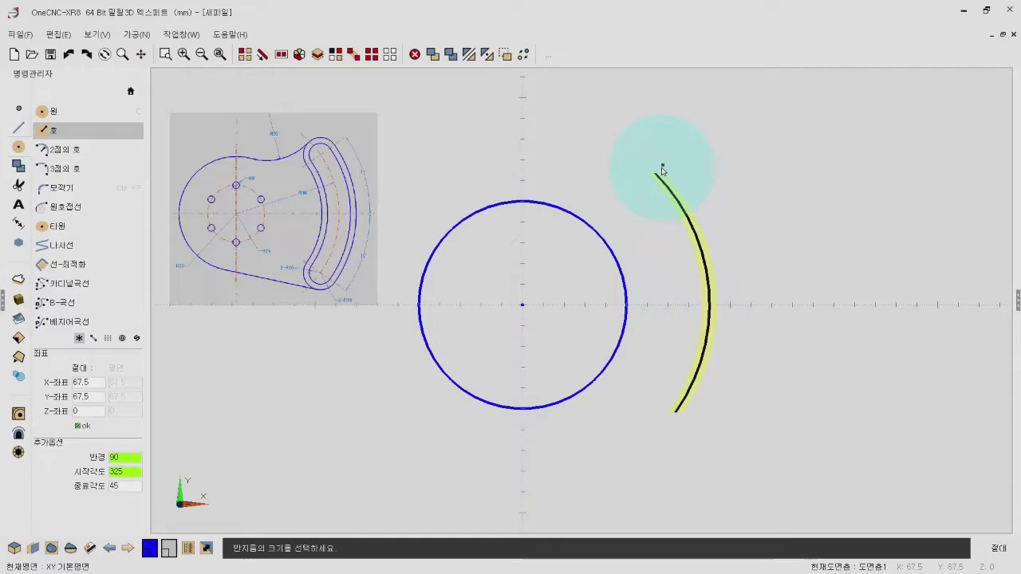
left_click(637, 169)
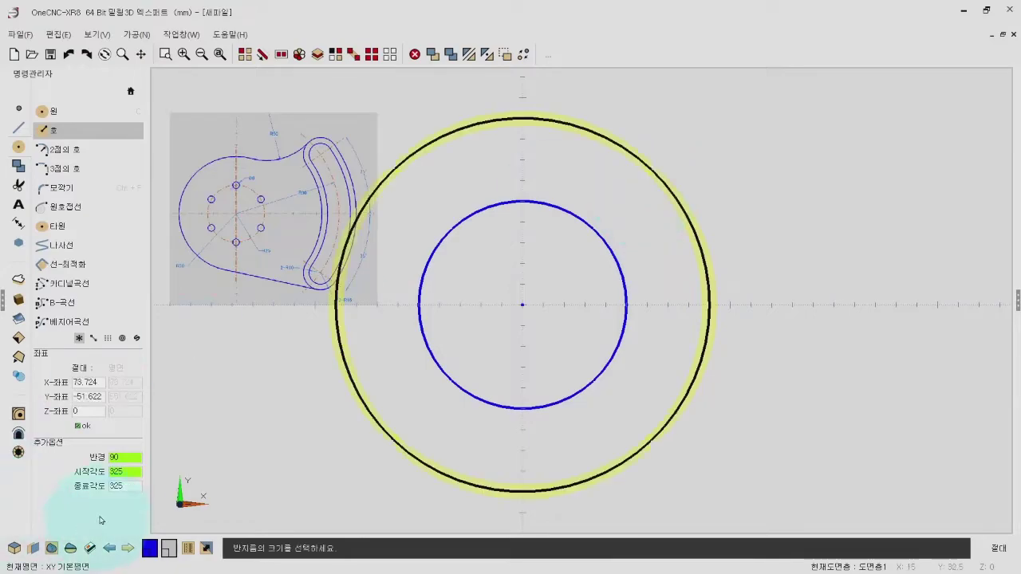
key("BackSpace")
type("5")
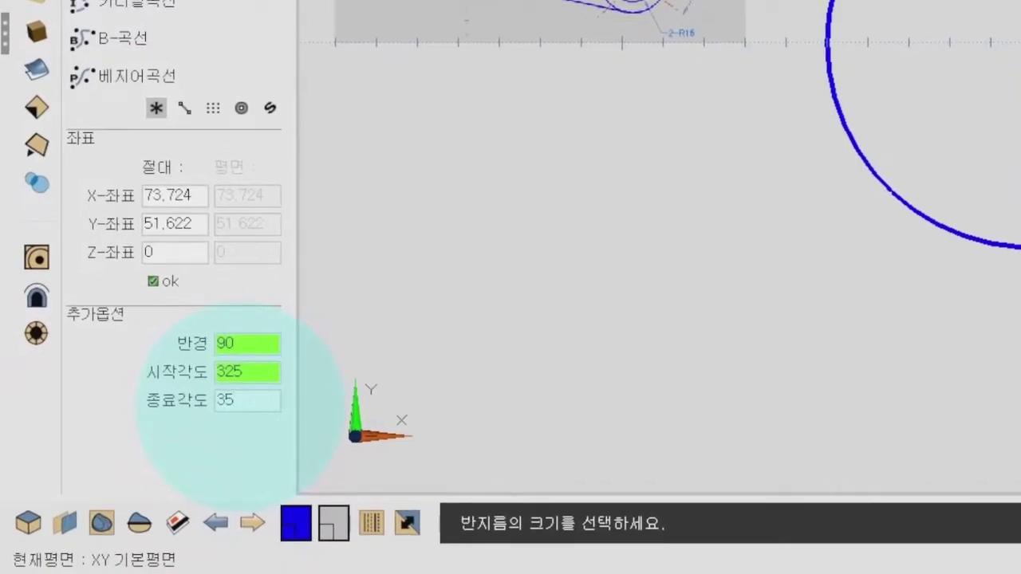
left_click(170, 283)
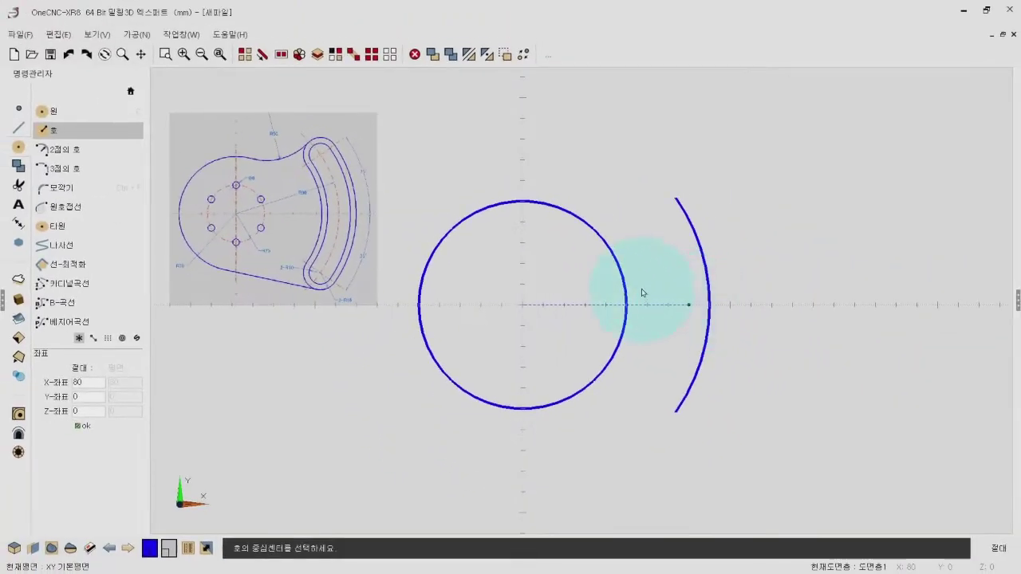
scroll(642, 303, "down", 1)
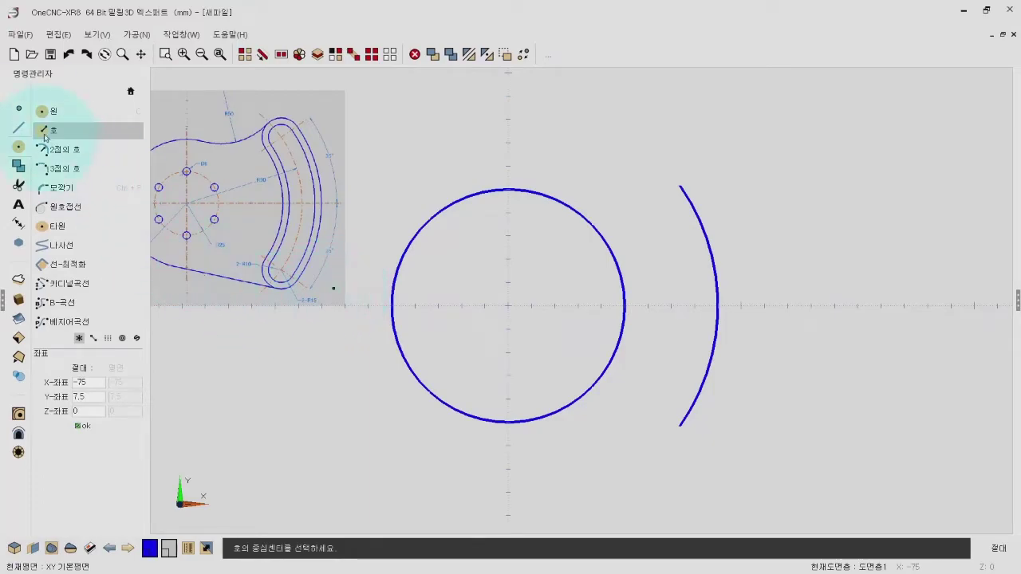
left_click(53, 111)
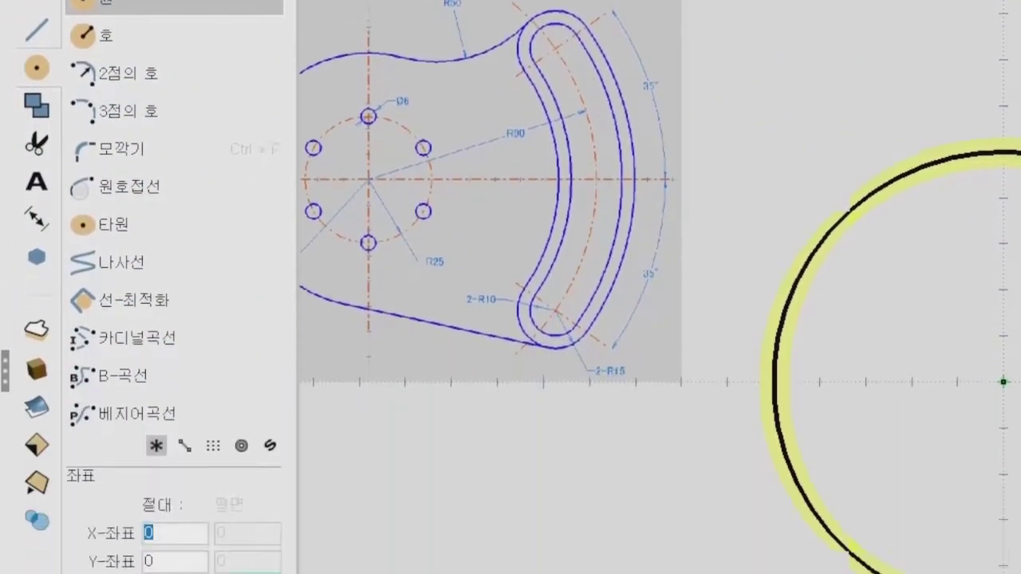
- Place diameter 30 circles at both ends of the radius 90 arc
double_click(253, 342)
type("15+2")
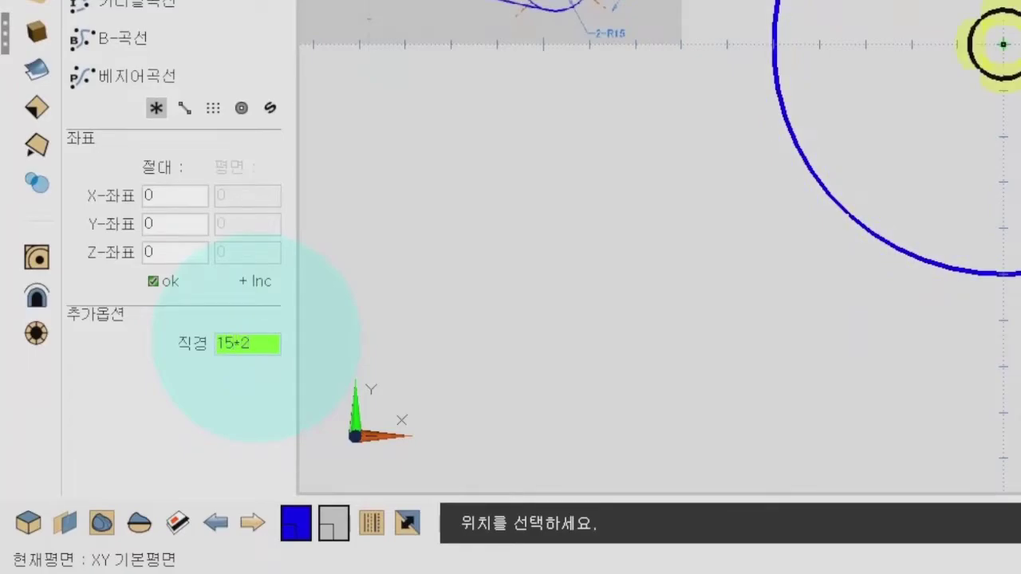
key("Return")
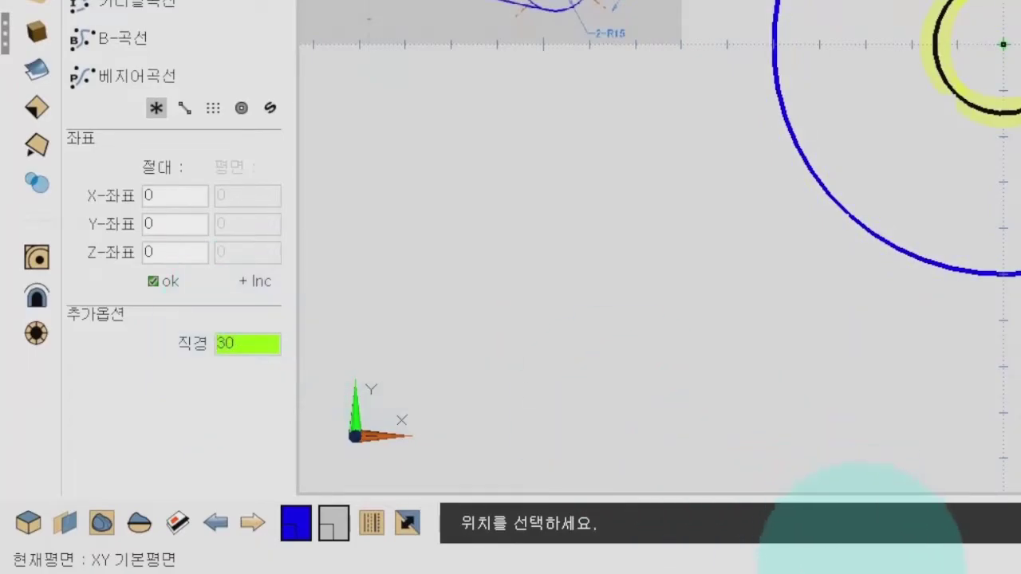
left_click(679, 426)
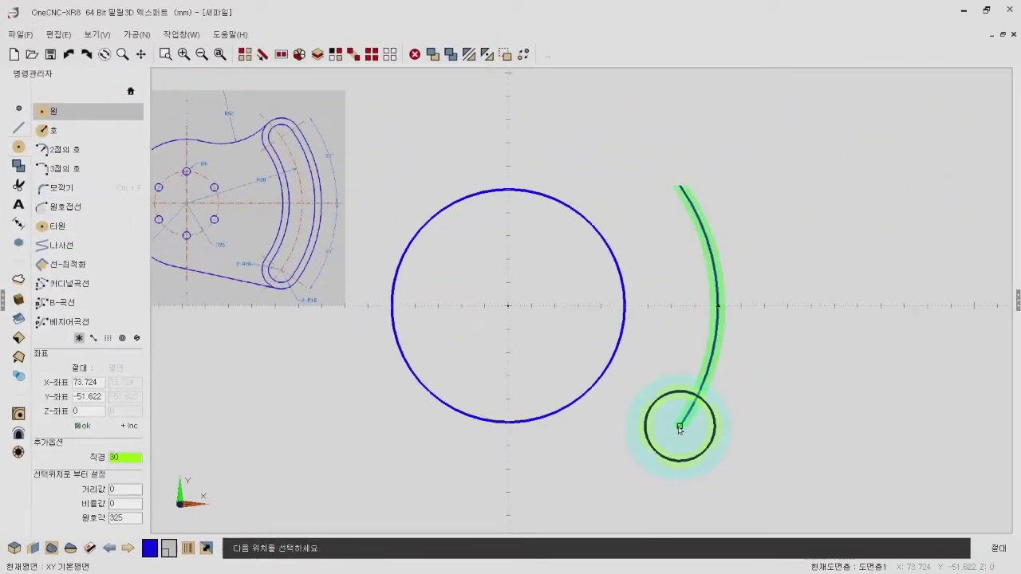
left_click(680, 188)
- Add concentric diameter 20 circles at both arc ends
double_click(125, 459)
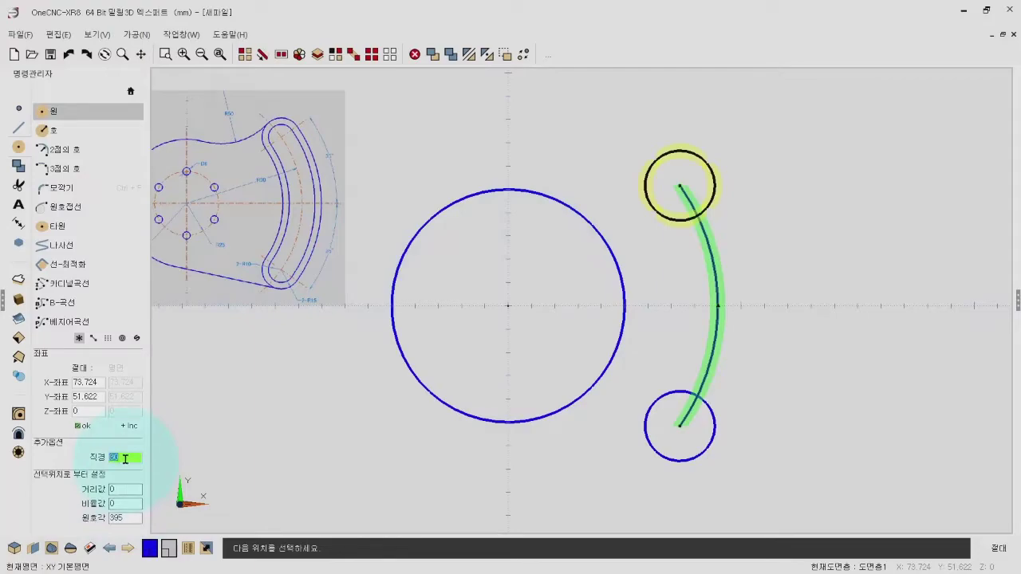
type("10")
key("Return")
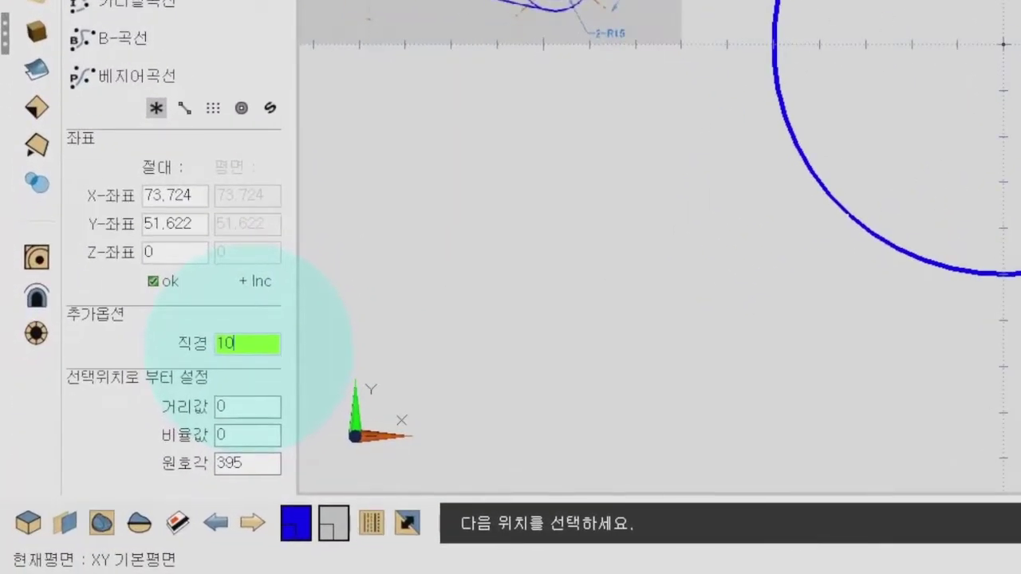
key("BackSpace")
key("BackSpace")
type("20")
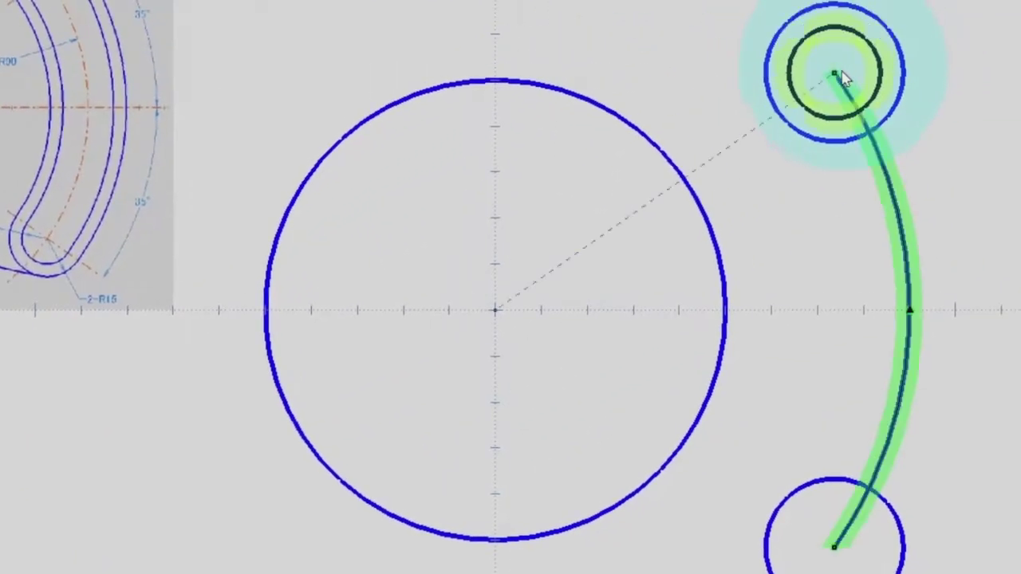
left_click(835, 74)
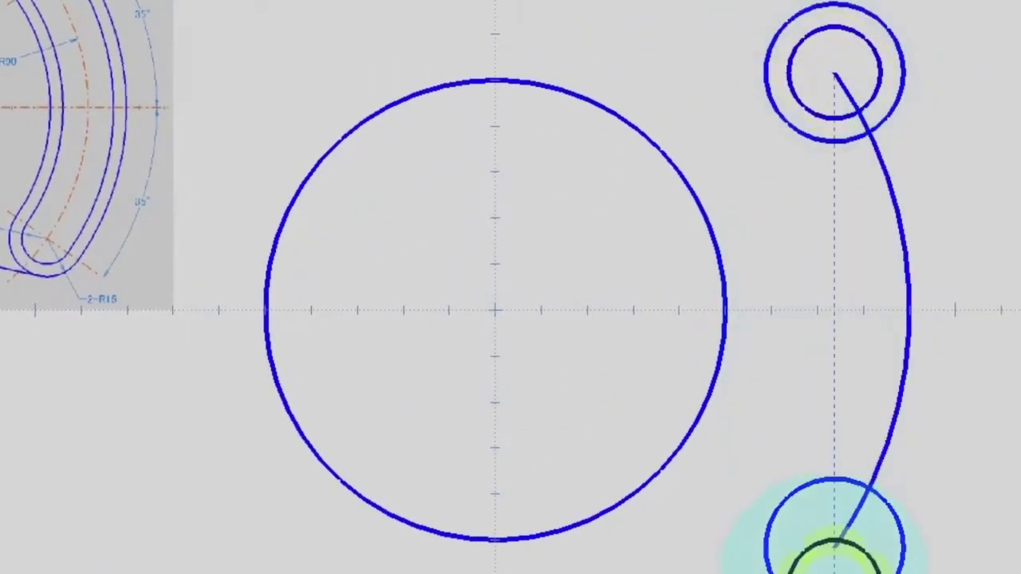
left_click(833, 549)
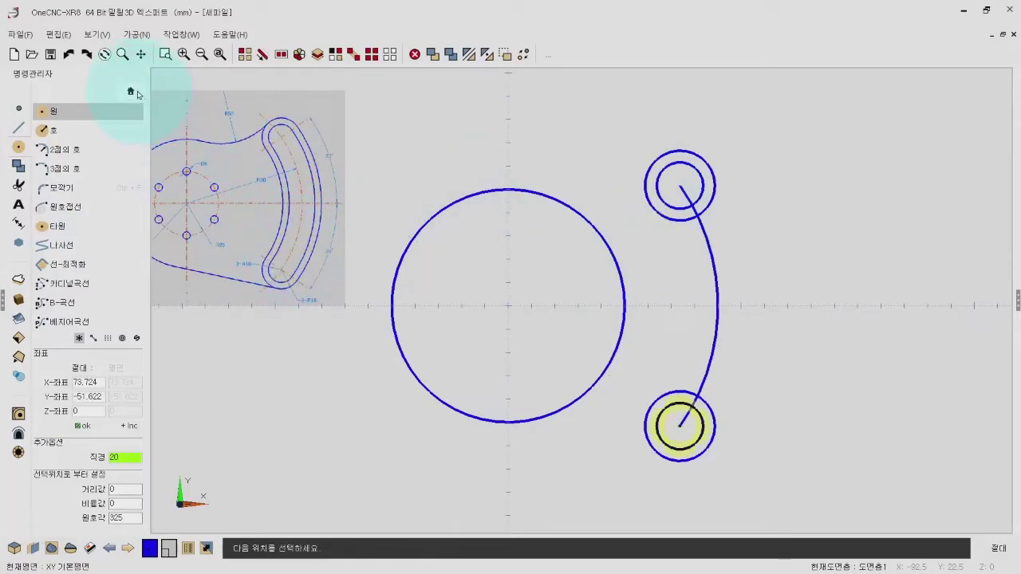
left_click(131, 90)
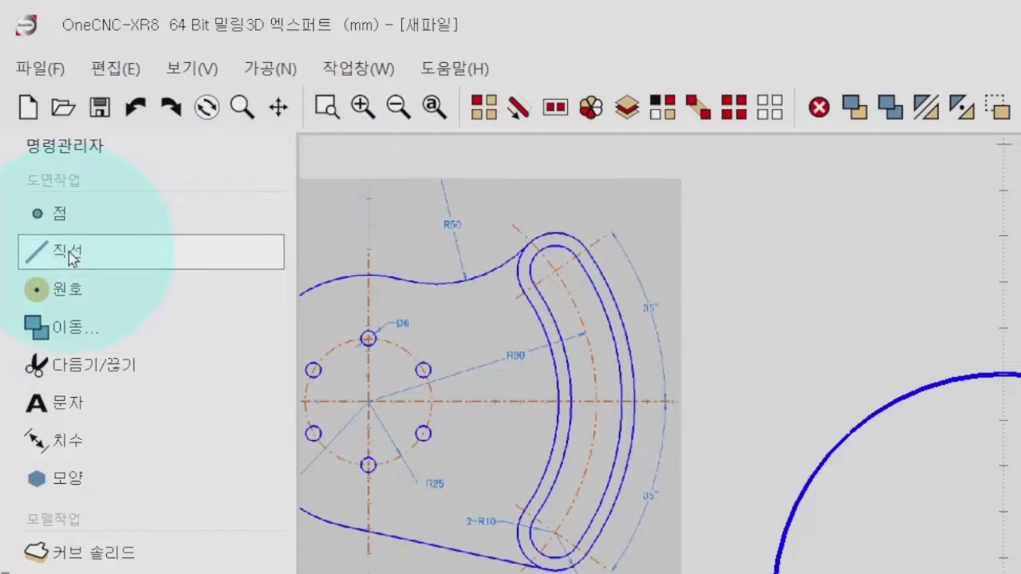
- Offset the centre arc by 15 to both its outer and inner sides
left_click(71, 257)
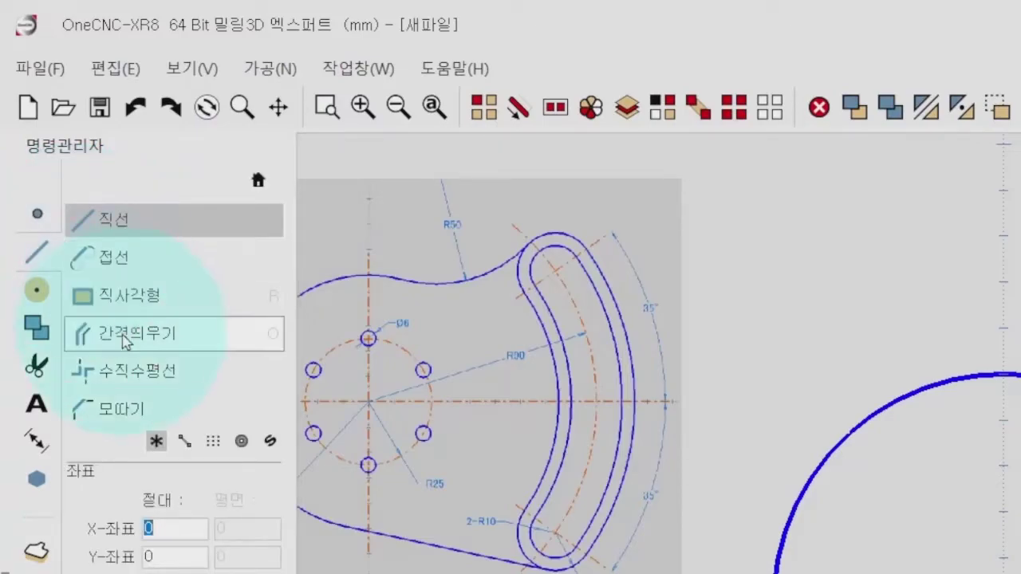
left_click(125, 339)
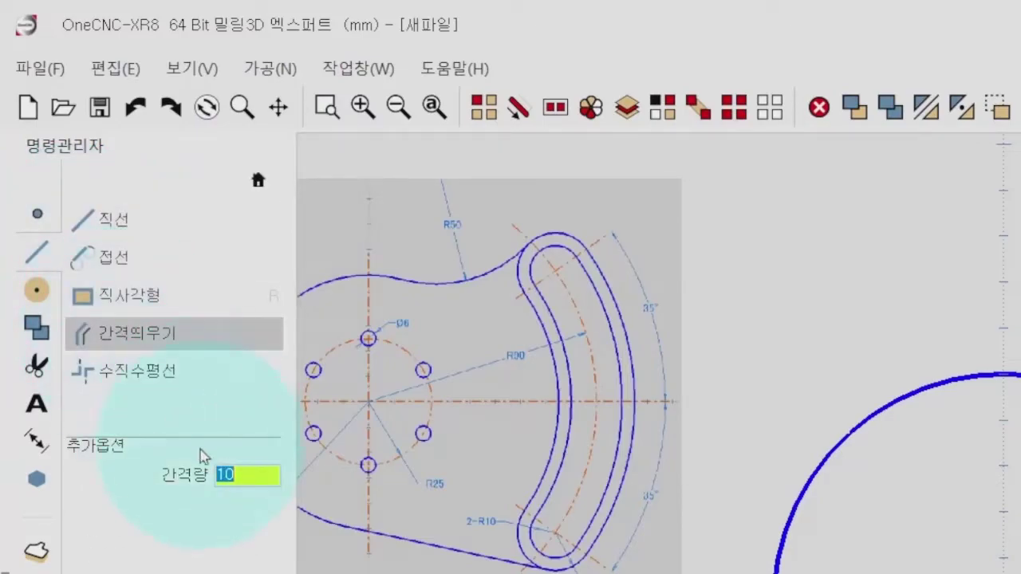
type("15")
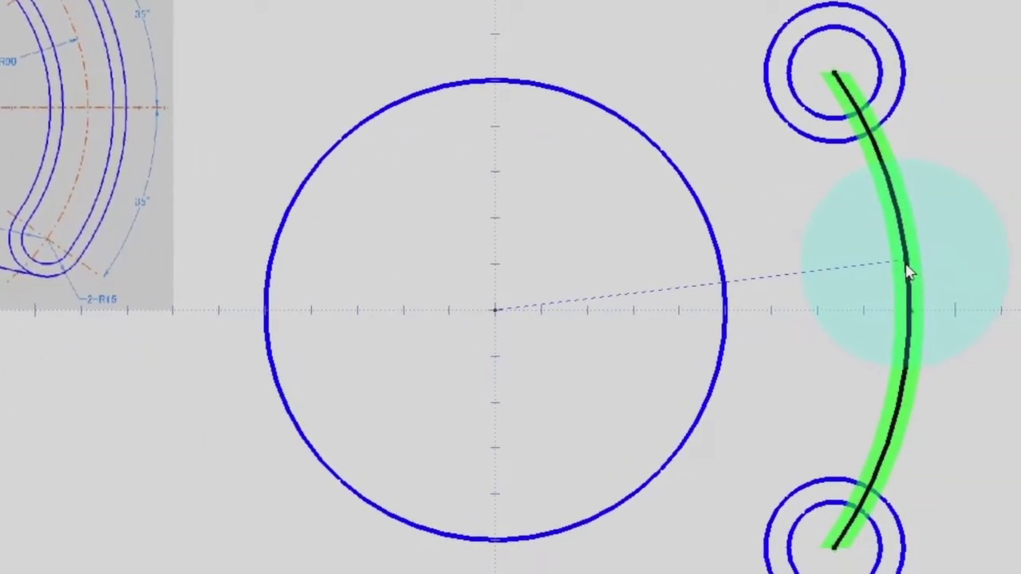
left_click(909, 273)
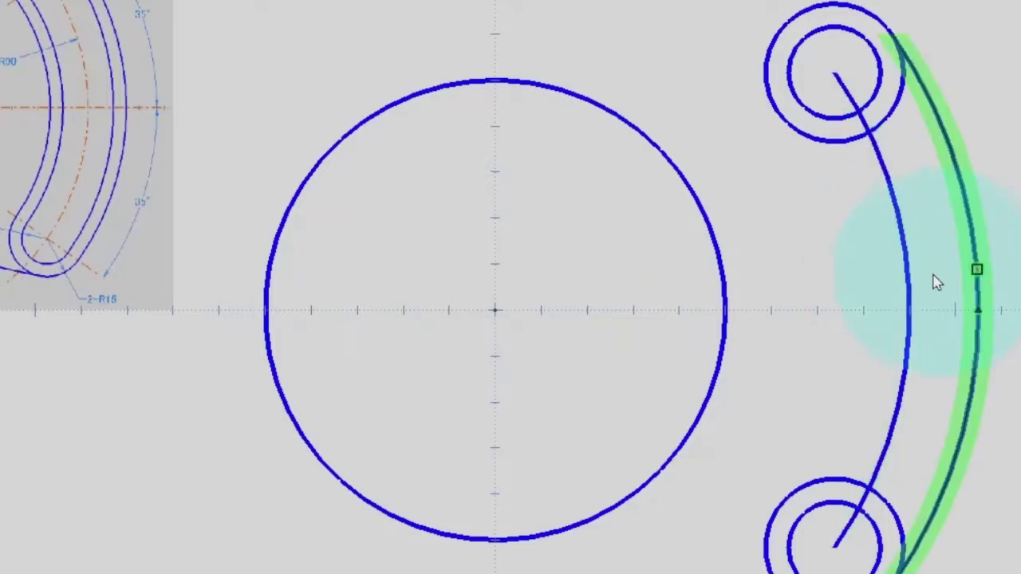
left_click(942, 280)
left_click(913, 268)
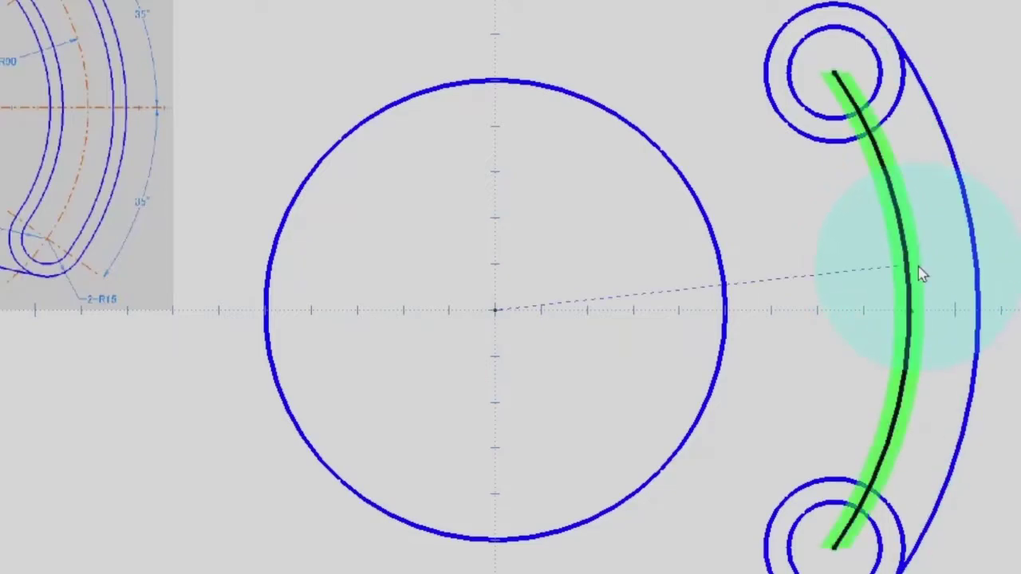
left_click(799, 269)
left_click(267, 281)
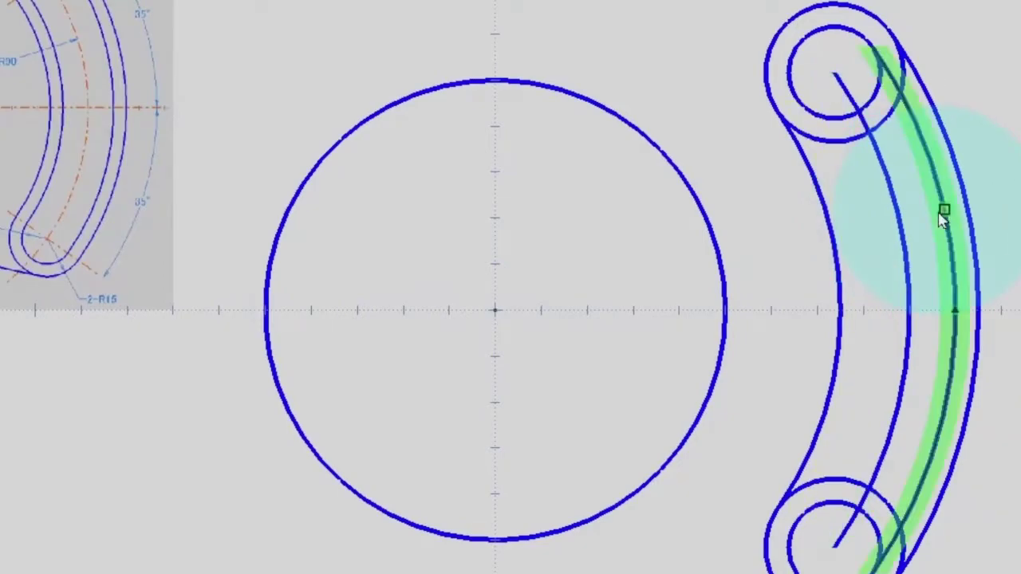
- Offset further slot arcs and the top small circle toward the slot
left_click_drag(939, 214, 844, 224)
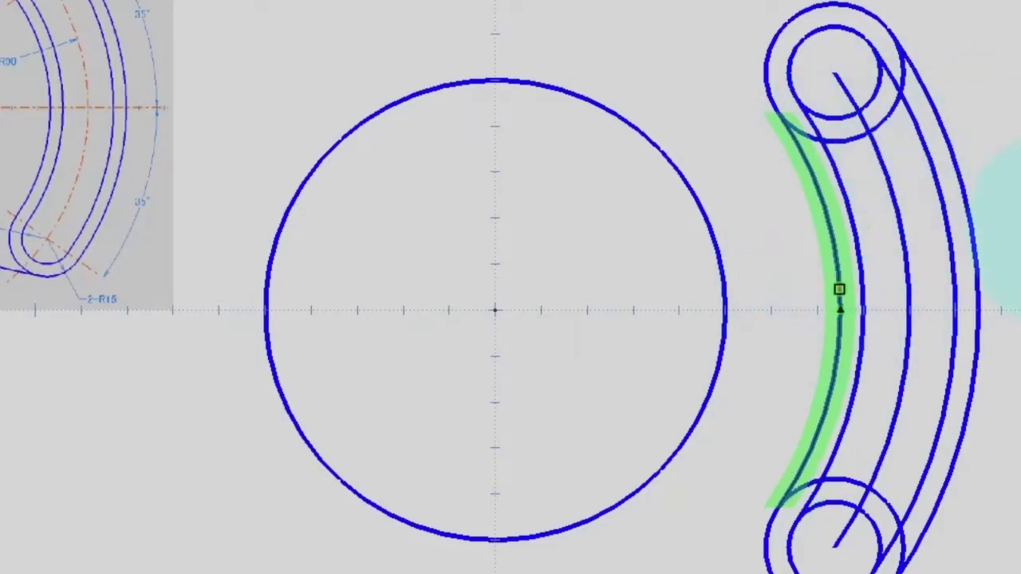
left_click_drag(844, 223, 910, 318)
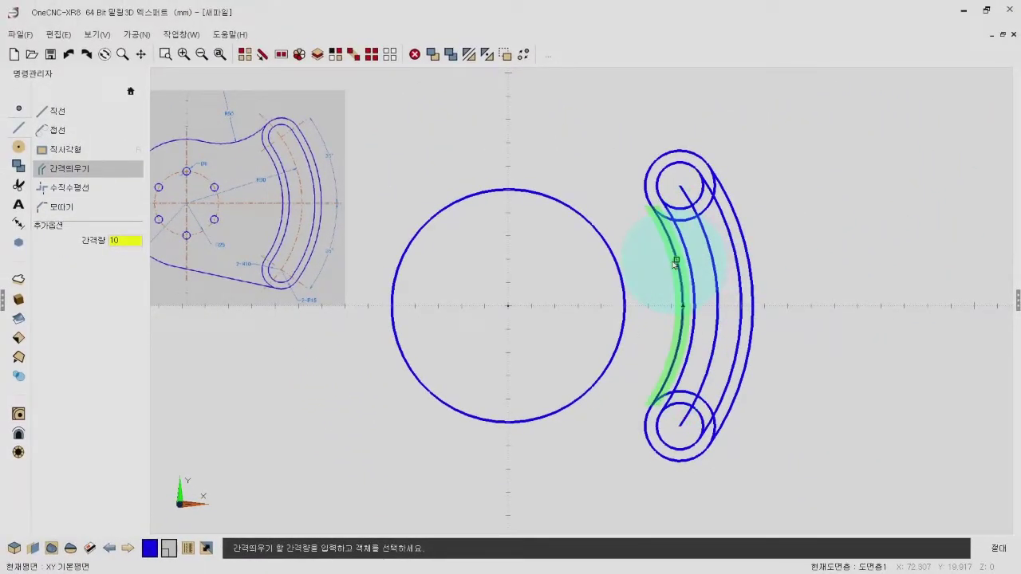
left_click_drag(675, 263, 743, 214)
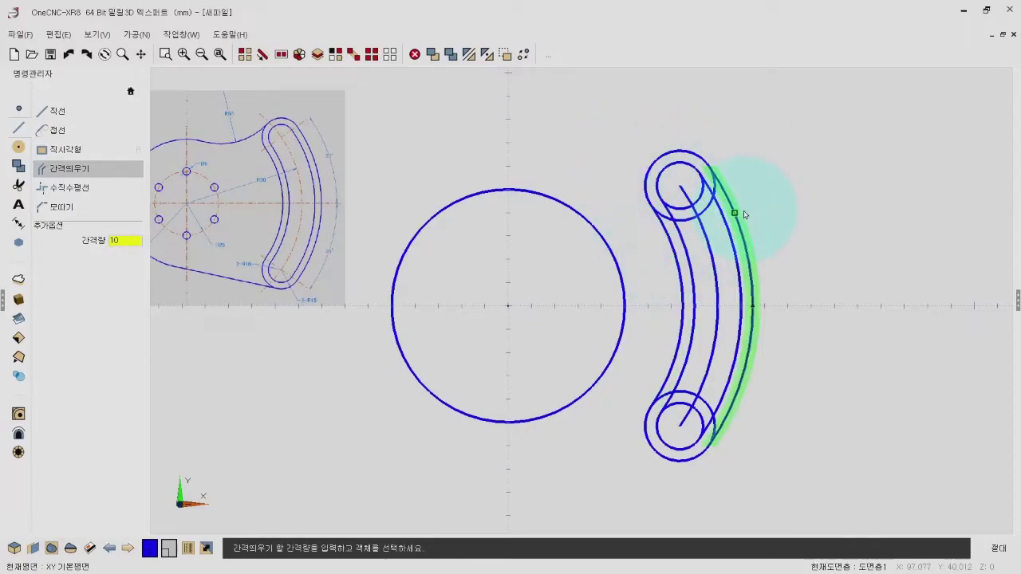
middle_click_drag(675, 182, 608, 268)
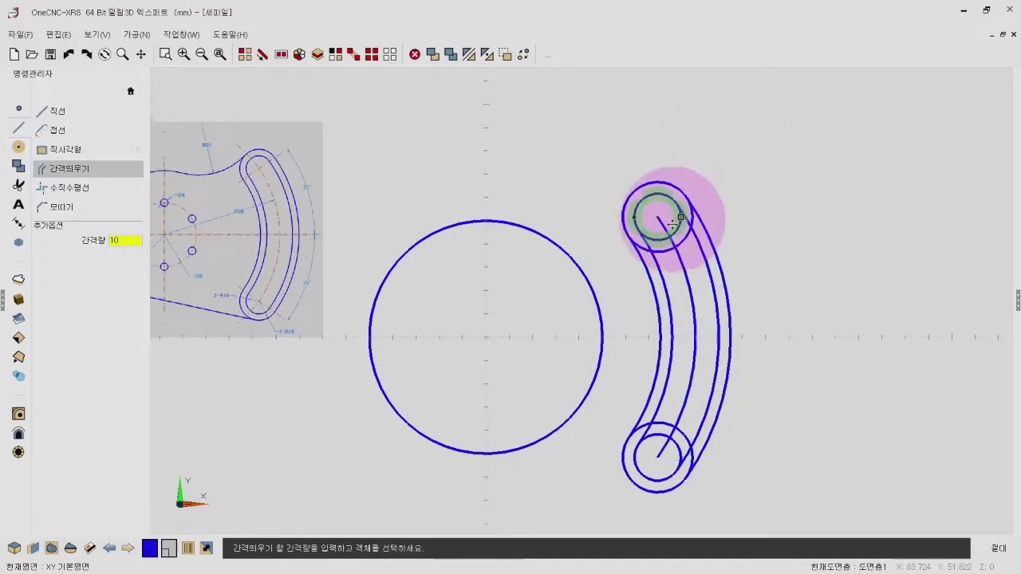
scroll(608, 267, "up", 1)
scroll(588, 269, "up", 2)
scroll(597, 269, "up", 2)
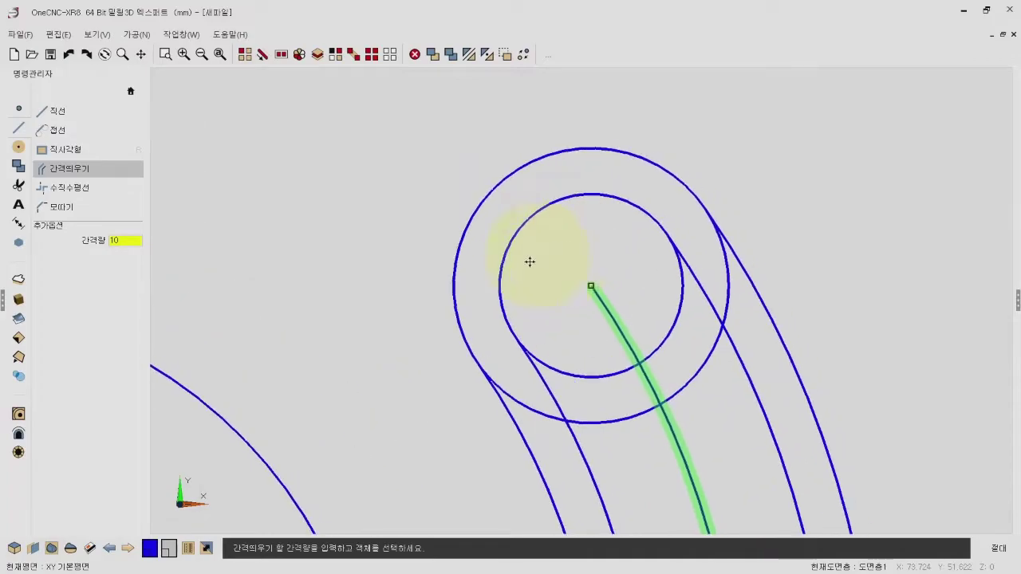
left_click(131, 90)
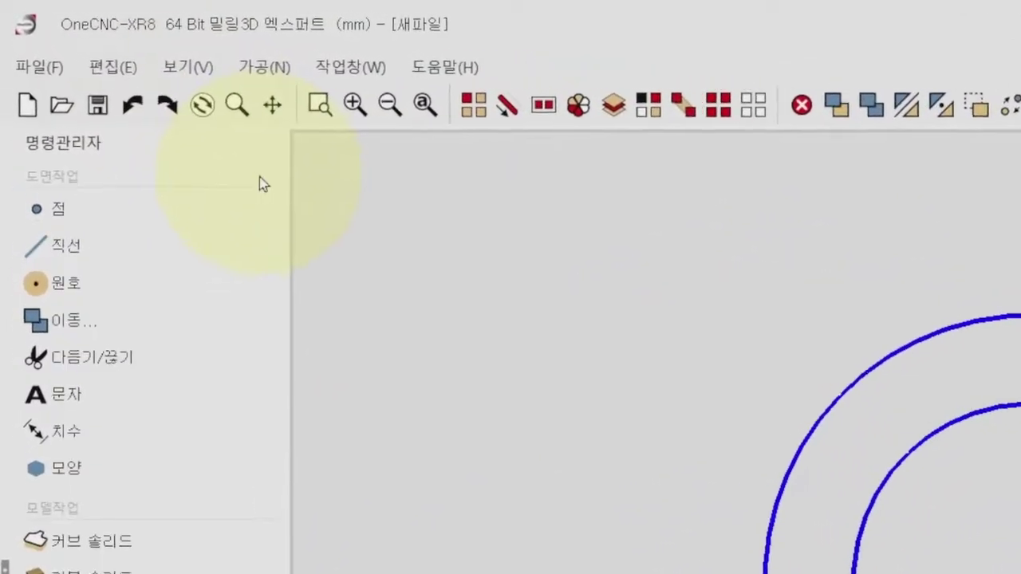
- Trim the stray crossing segment near the slot end
left_click(90, 365)
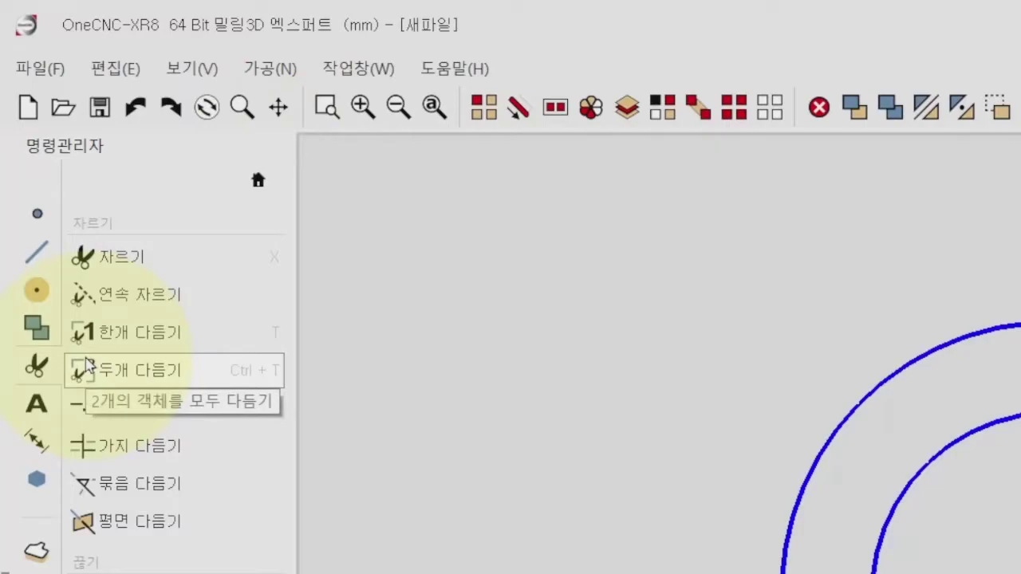
left_click(112, 257)
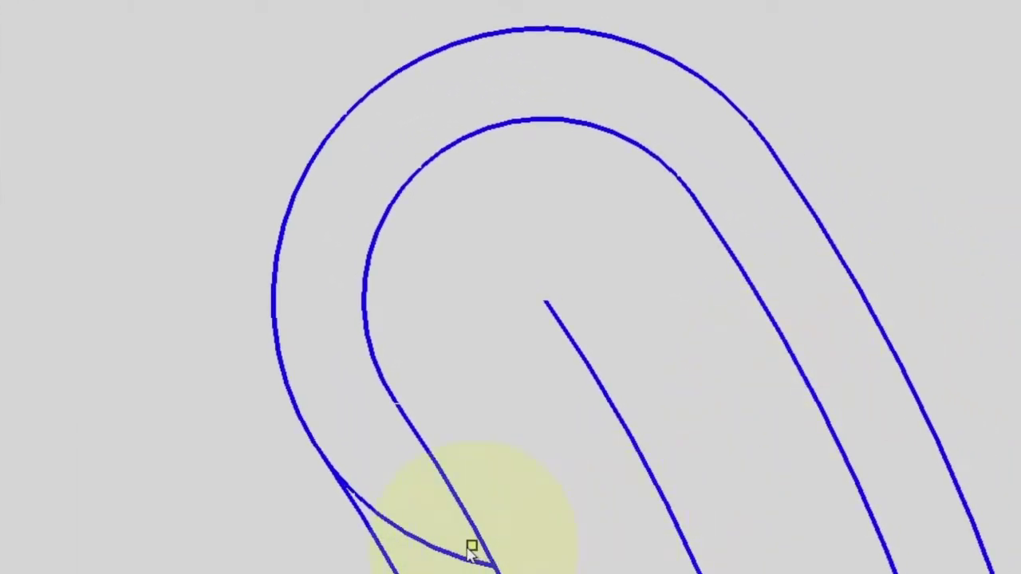
left_click(440, 541)
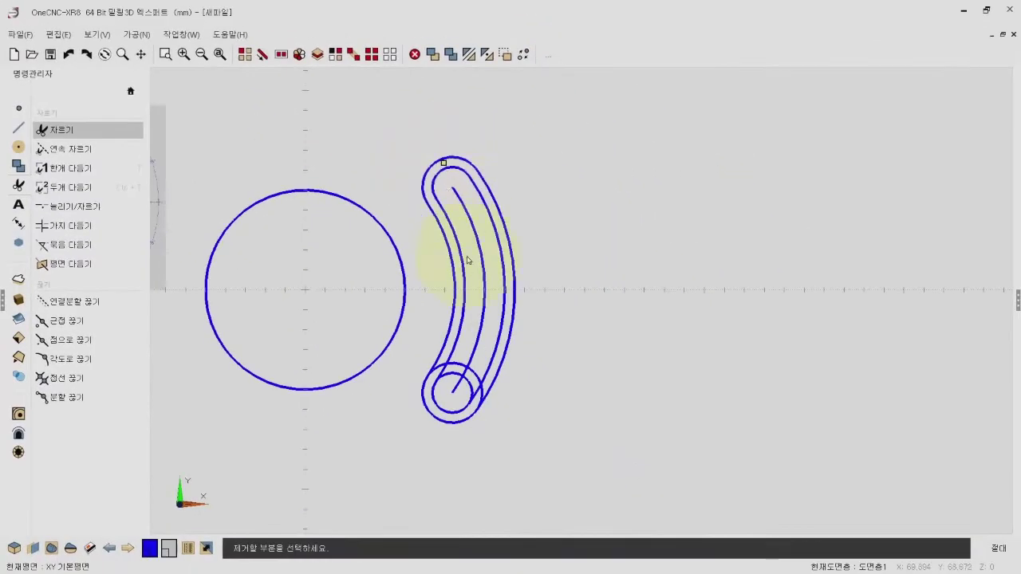
middle_click_drag(444, 405, 515, 249)
scroll(515, 250, "up", 2)
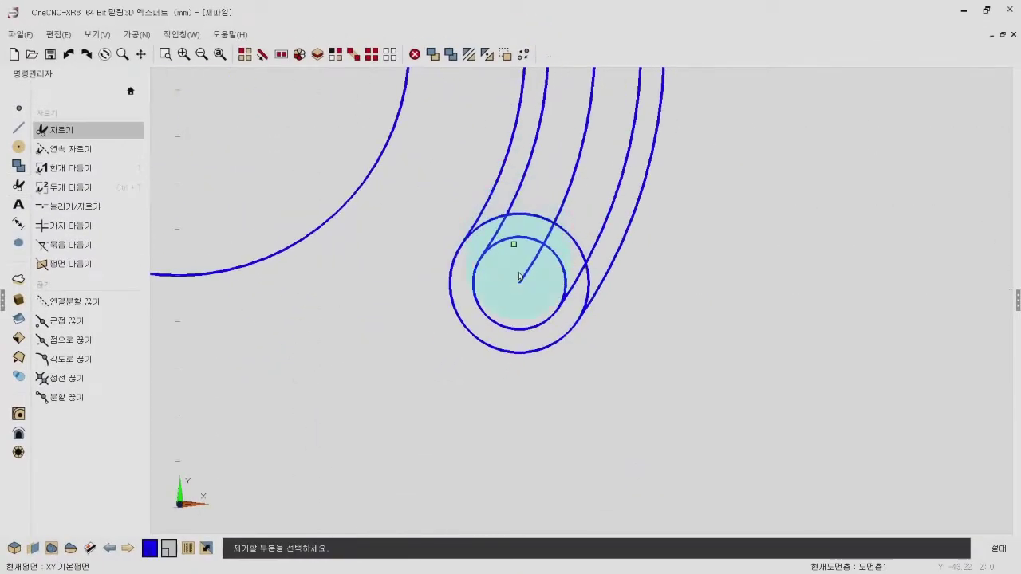
scroll(515, 250, "up", 2)
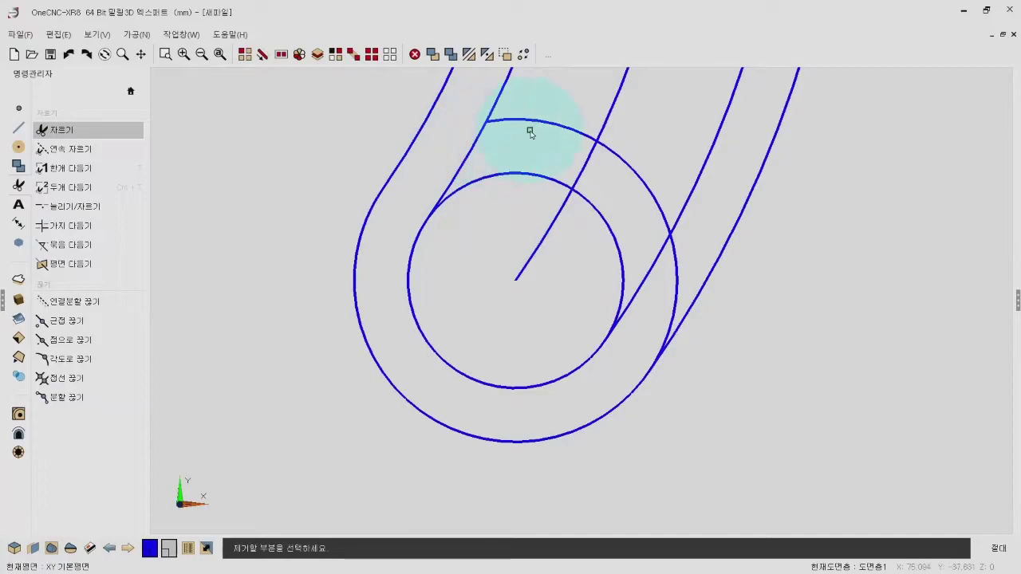
- Trim the excess end-circle arcs so the slot ends become rounded
left_click(627, 176)
left_click(667, 307)
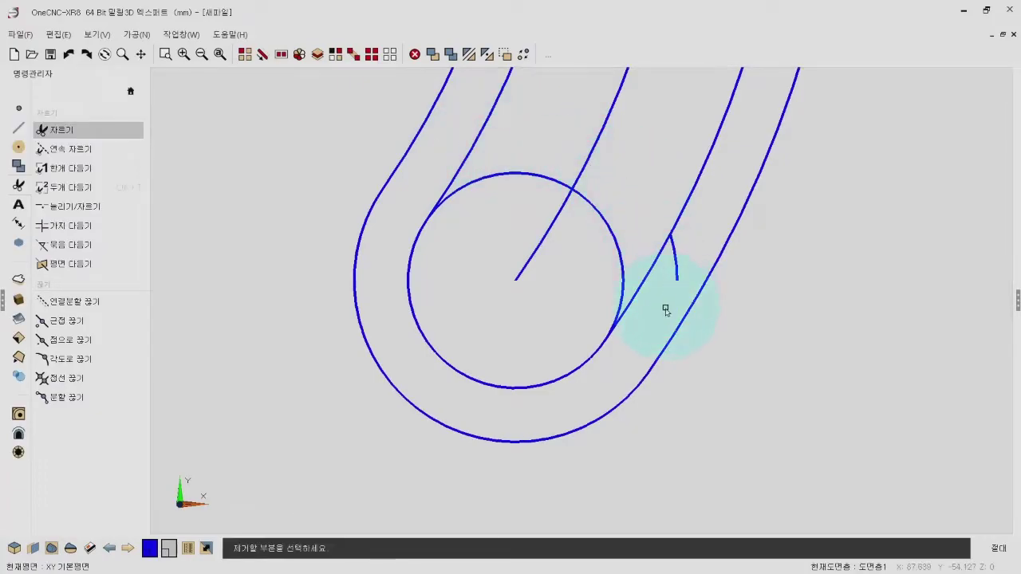
left_click(674, 267)
left_click(614, 251)
left_click(615, 286)
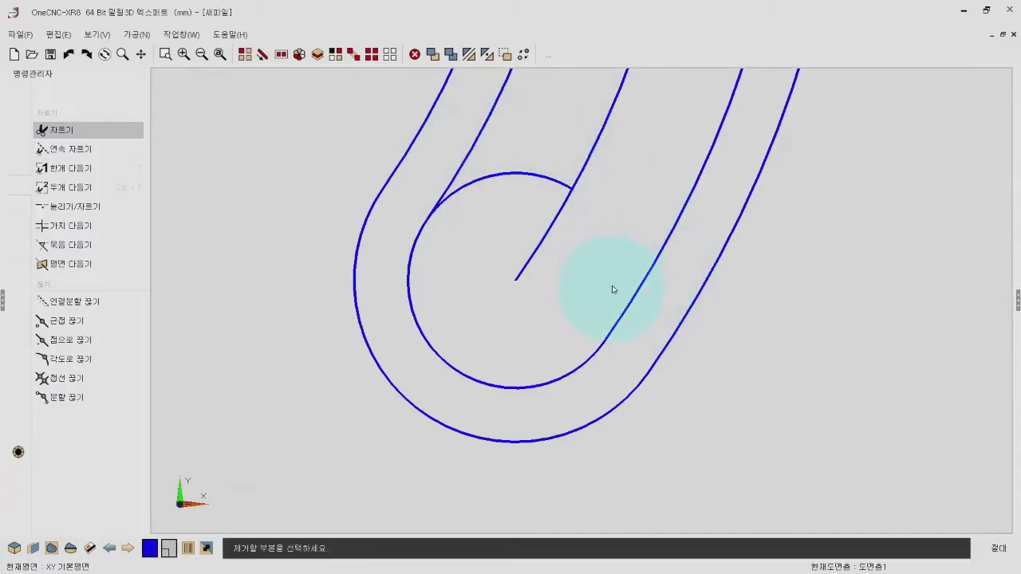
left_click(528, 193)
scroll(526, 317, "down", 5)
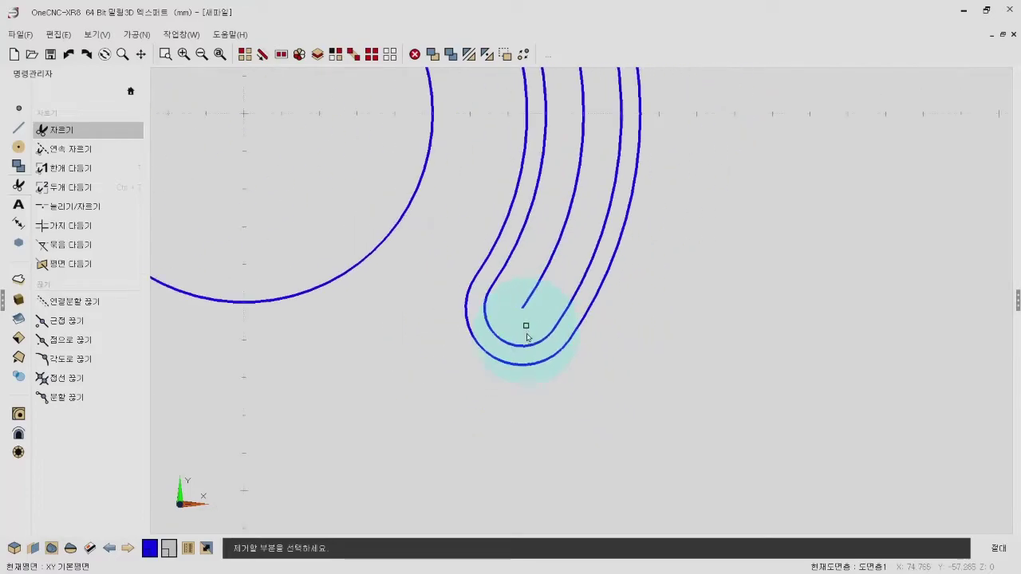
scroll(489, 262, "down", 2)
scroll(556, 309, "up", 1)
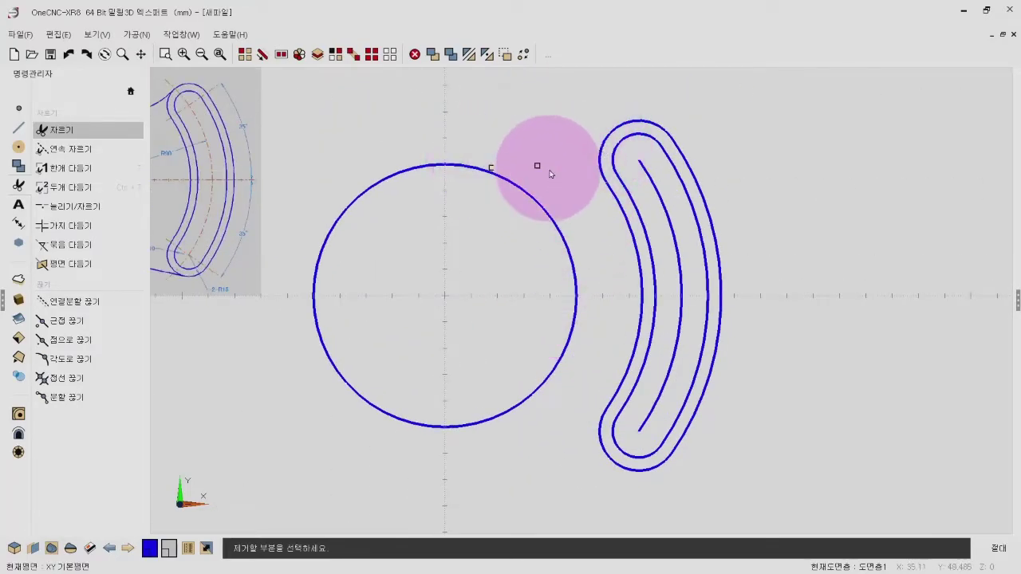
middle_click_drag(538, 164, 501, 264)
scroll(492, 266, "up", 1)
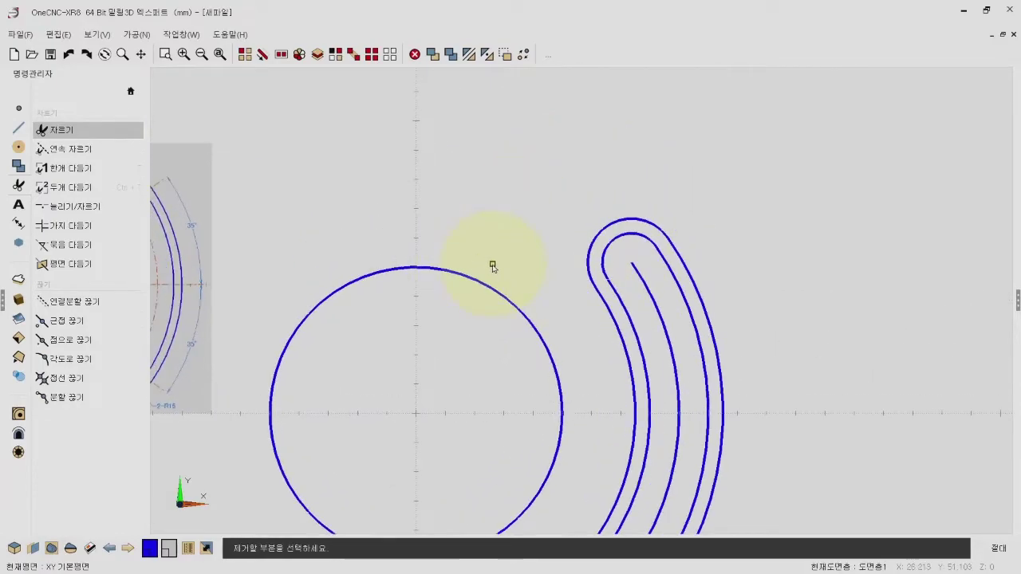
left_click(130, 91)
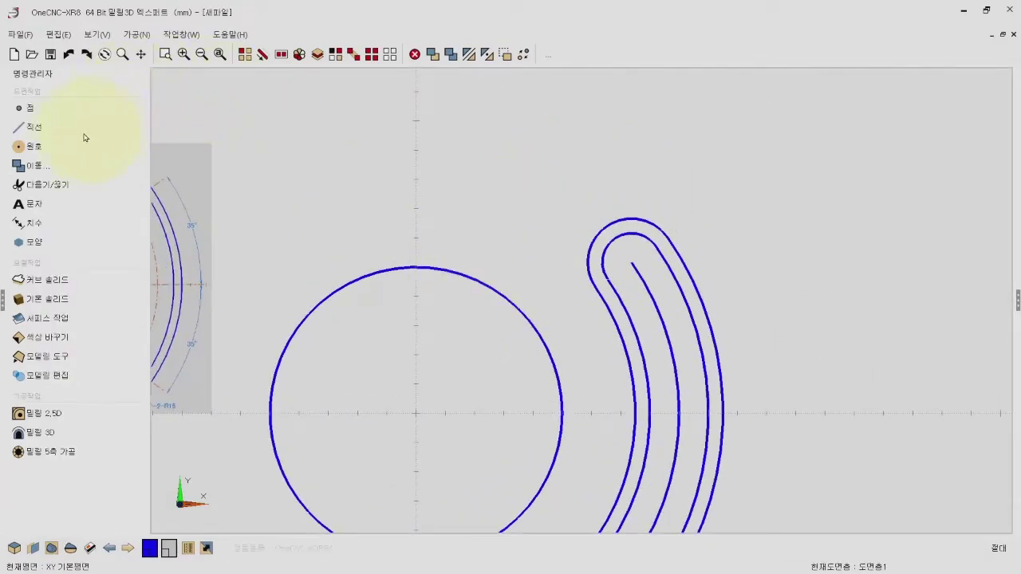
- Fillet the large circle to the slot's upper outer arc with radius 50, untrimmed
left_click(33, 147)
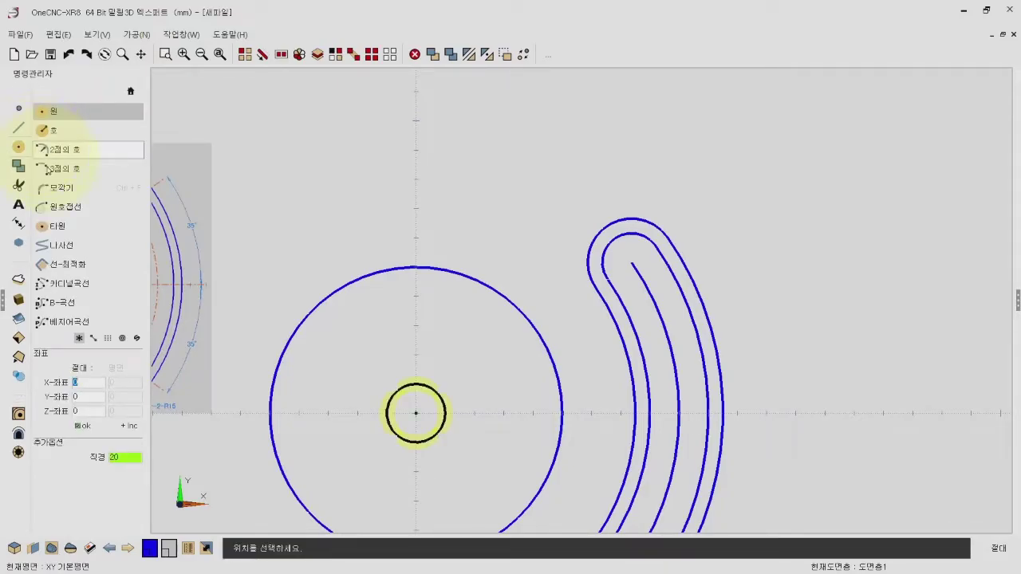
left_click(64, 193)
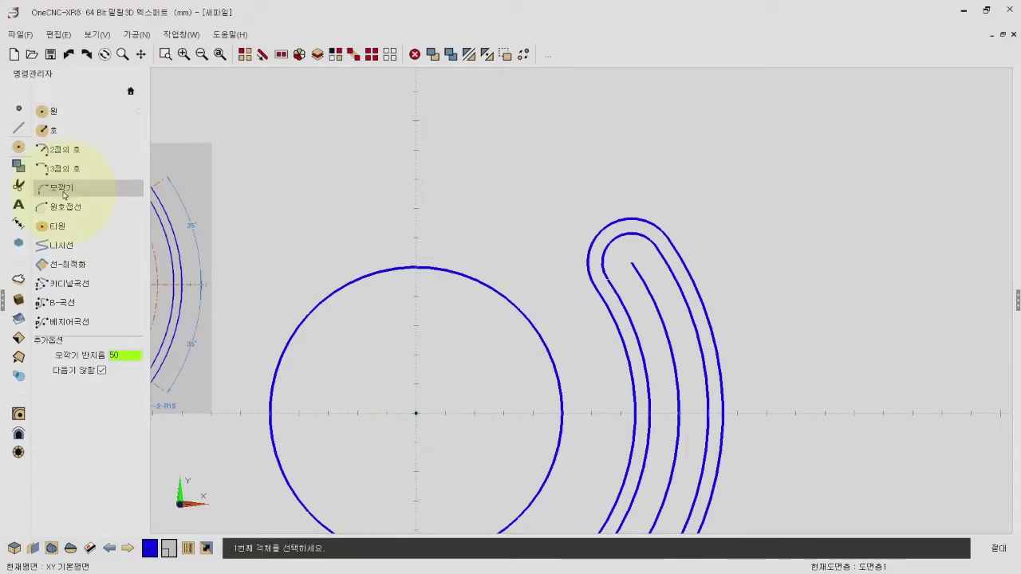
double_click(112, 355)
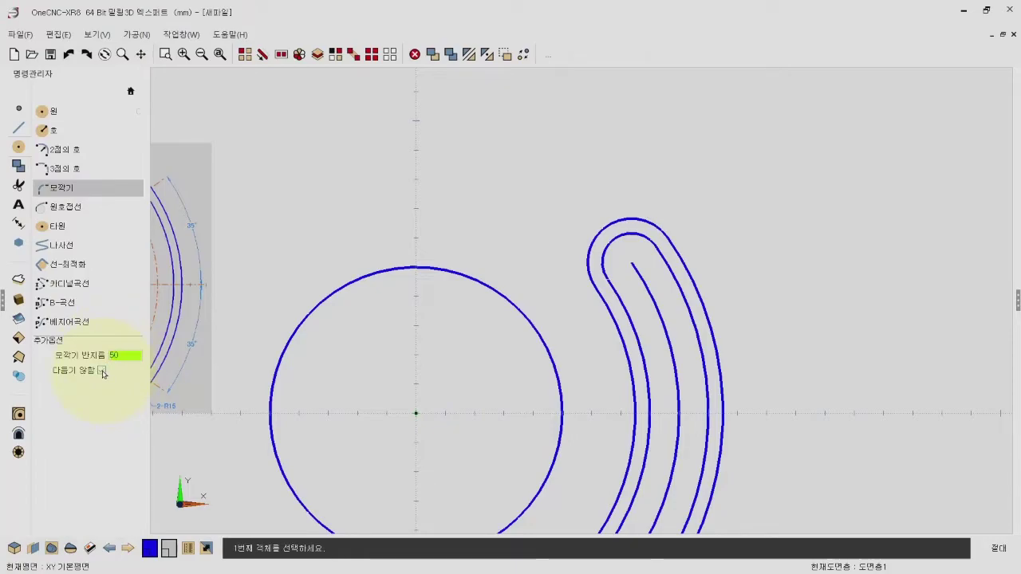
left_click(102, 371)
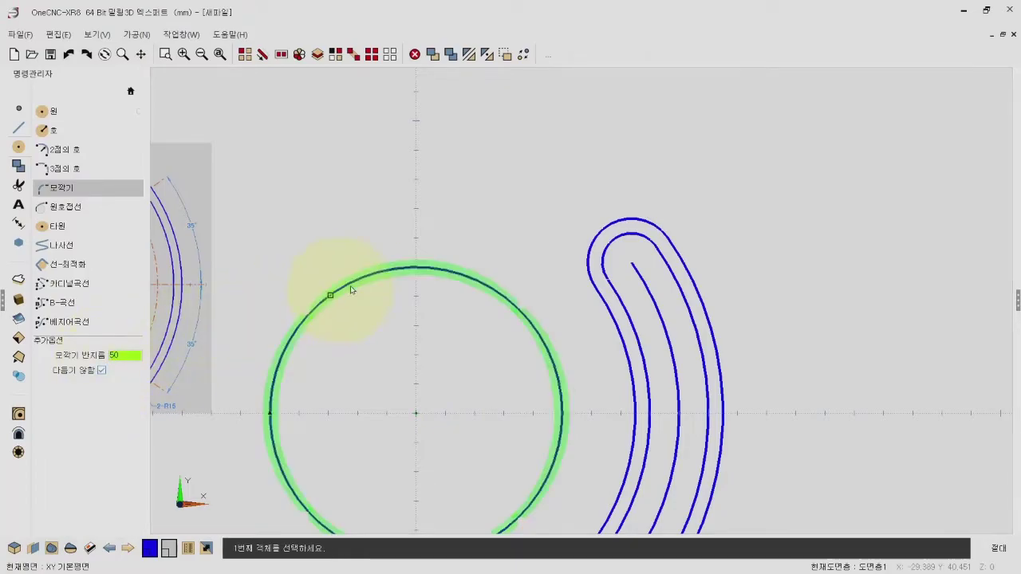
left_click(369, 279)
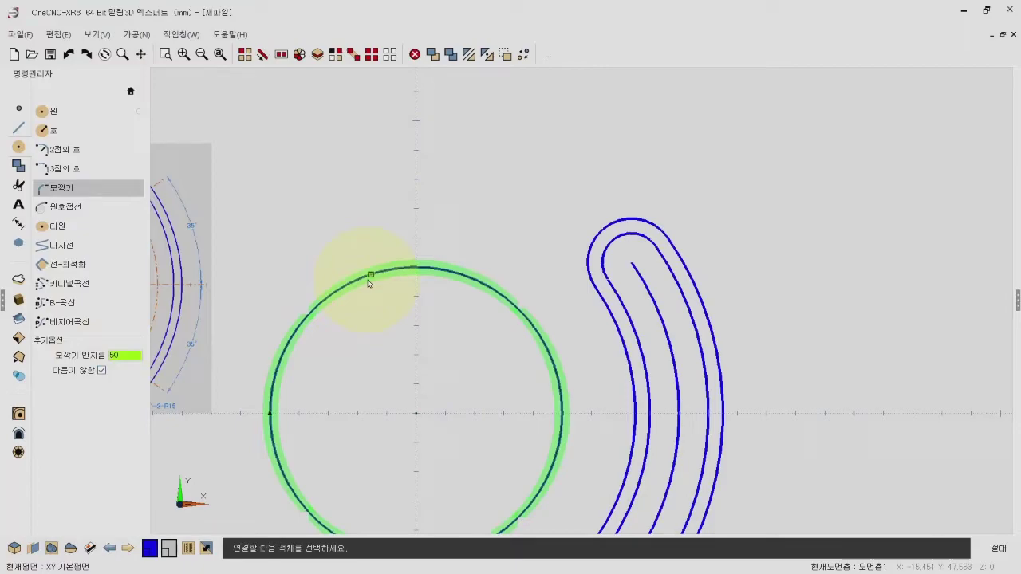
left_click(602, 237)
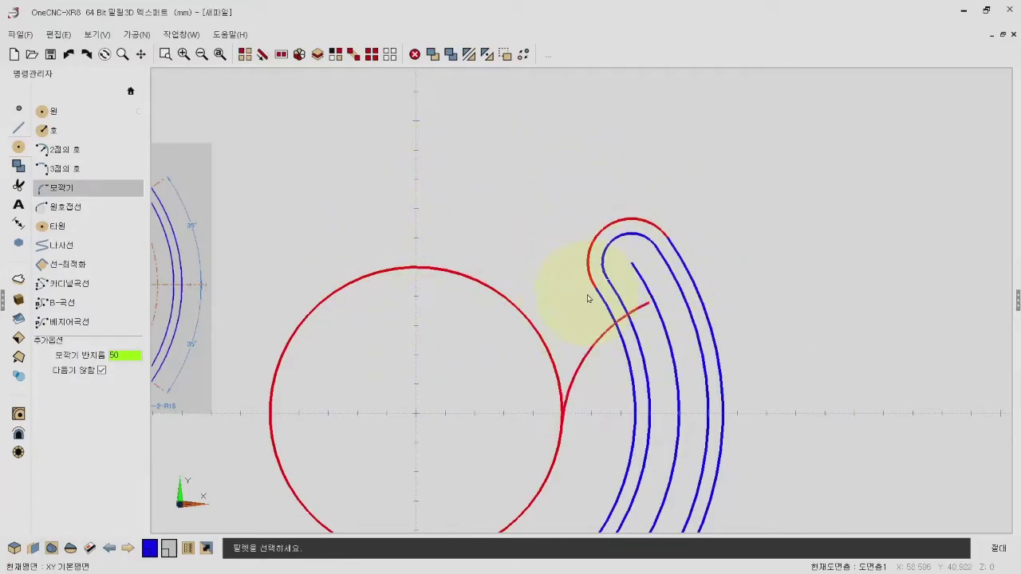
left_click(549, 272)
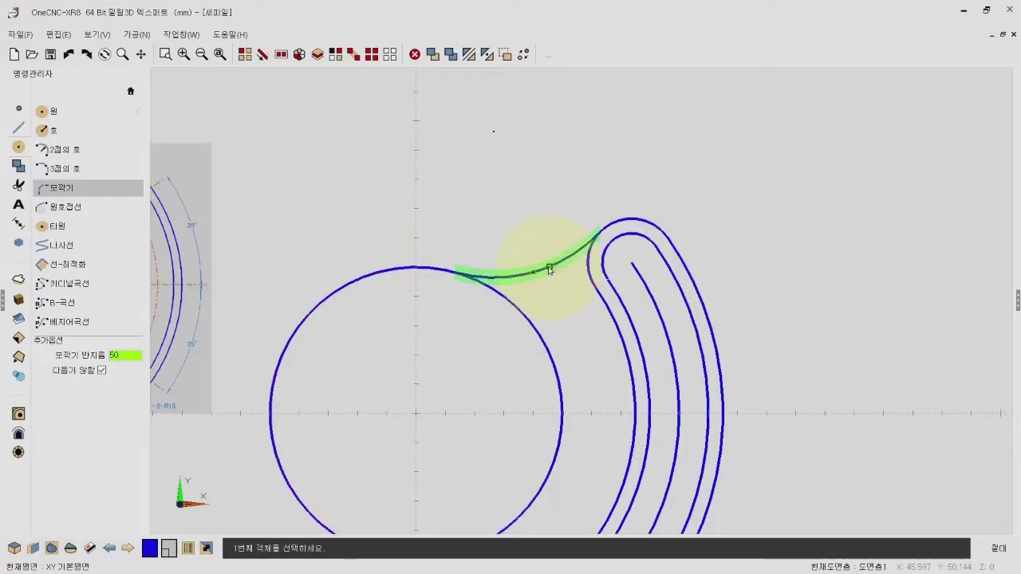
scroll(523, 216, "down", 2)
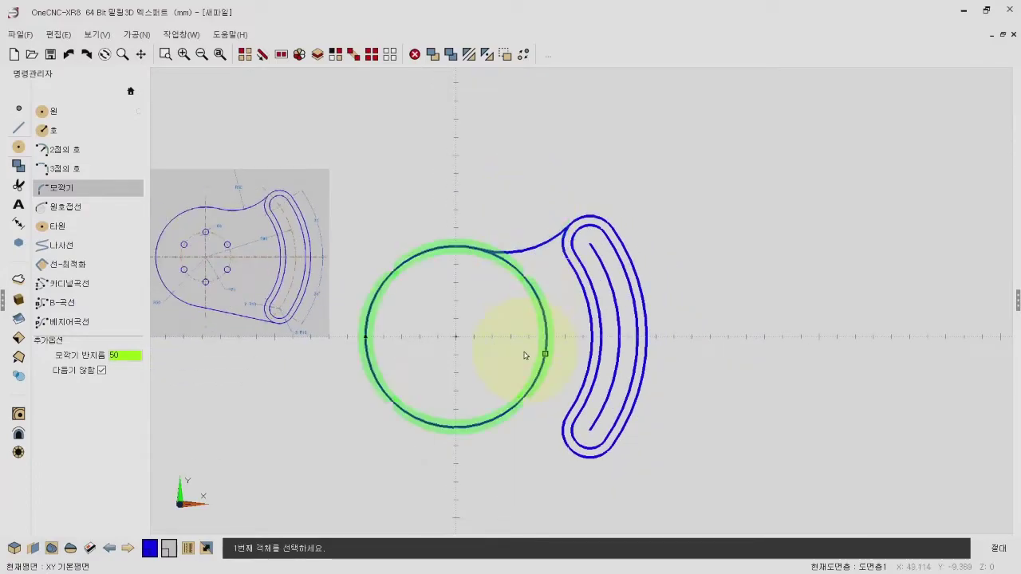
middle_click_drag(524, 358, 510, 241)
scroll(510, 241, "up", 1)
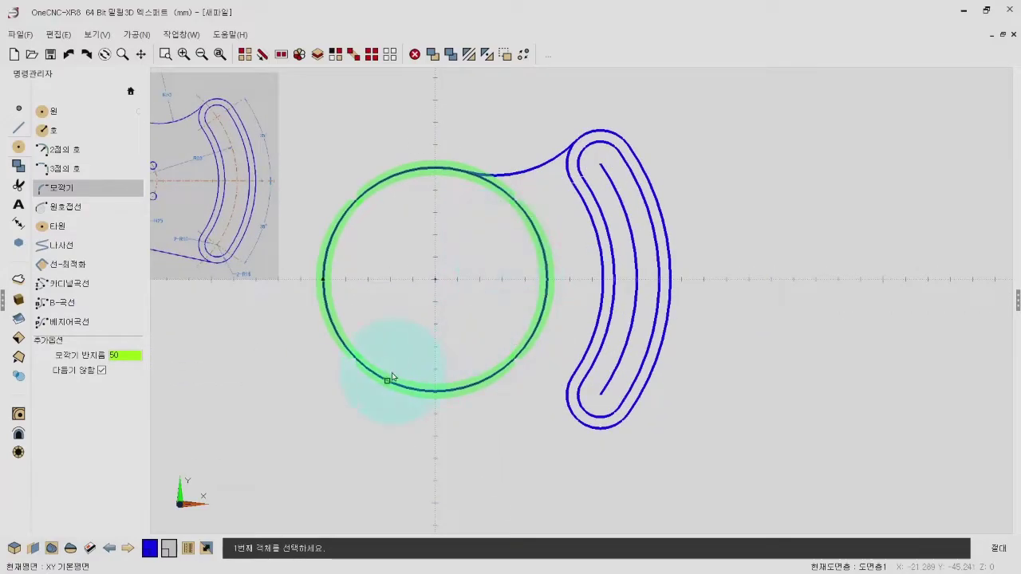
left_click(624, 445)
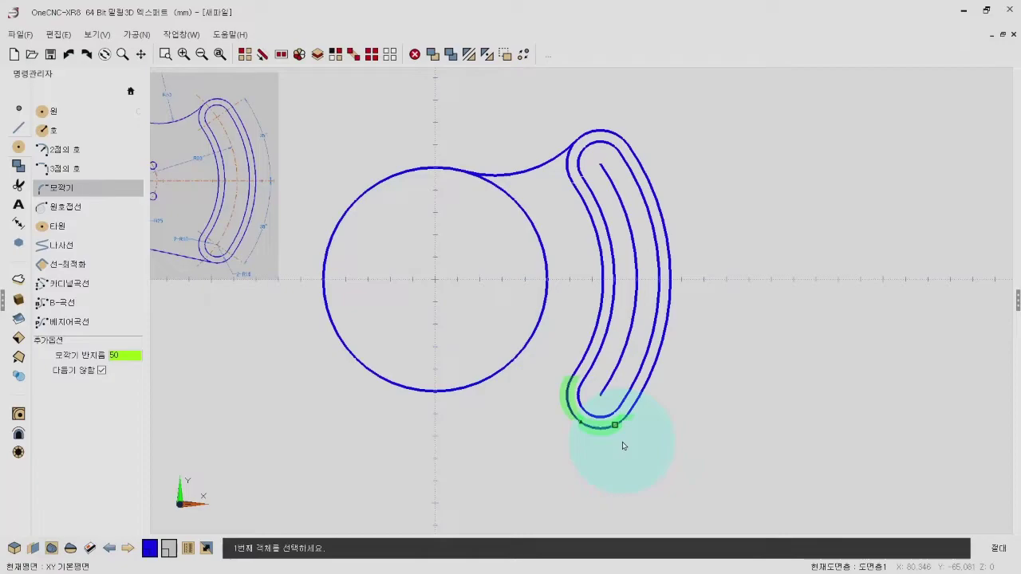
left_click(656, 445)
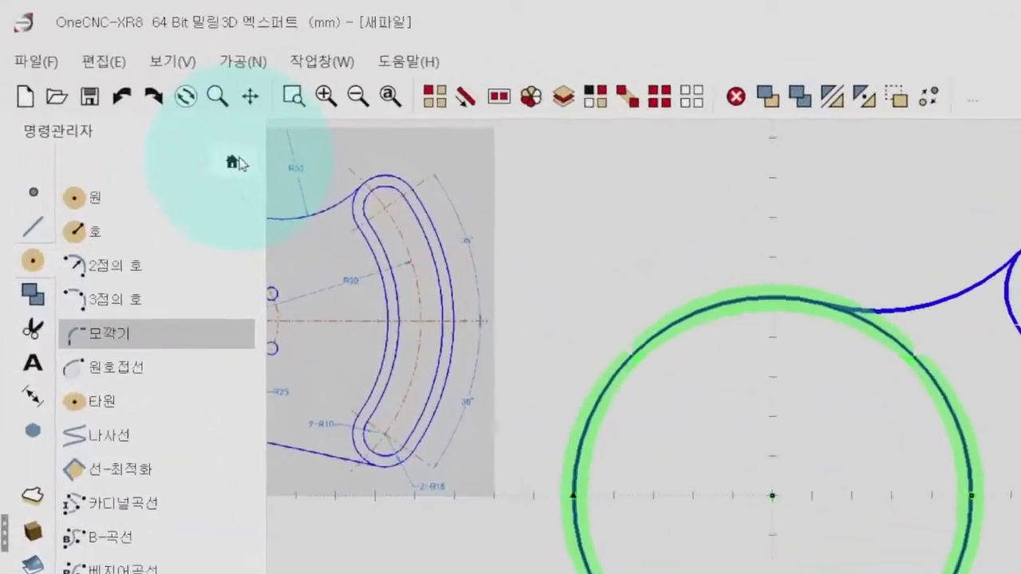
- Draw a tangent line from the large circle's lower edge to the slot's lower outer arc
left_click(131, 91)
left_click(47, 126)
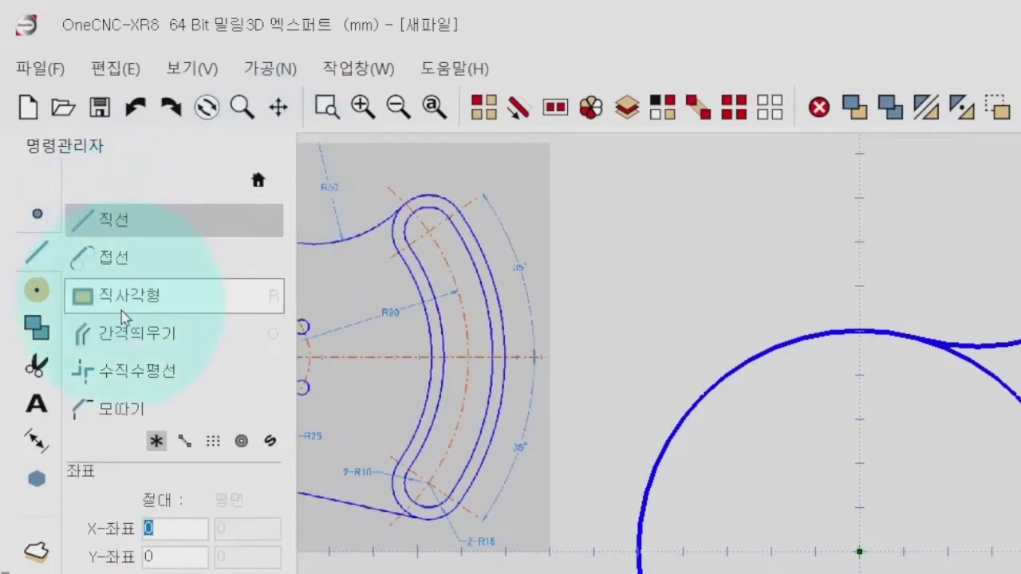
left_click(118, 264)
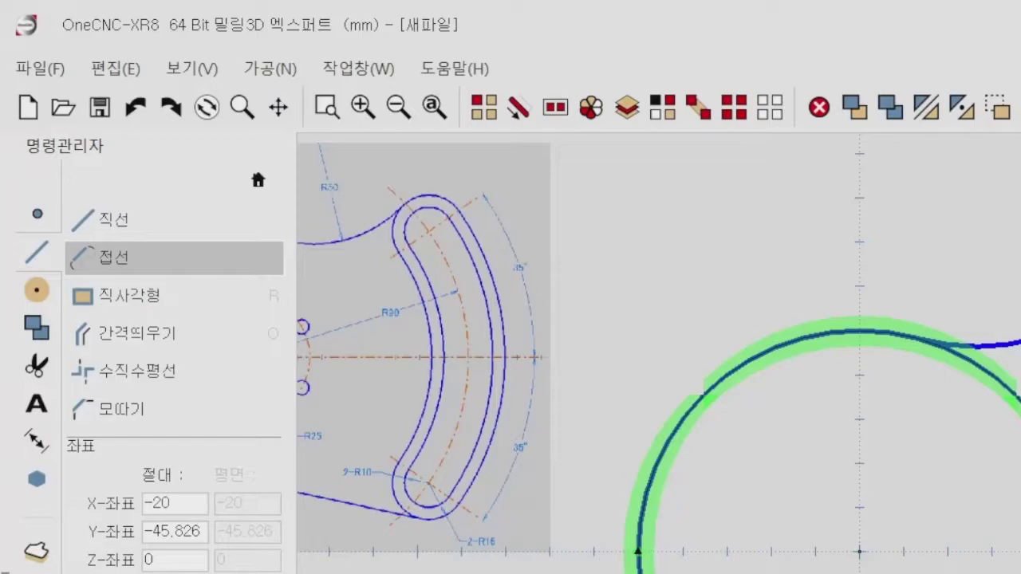
left_click(390, 382)
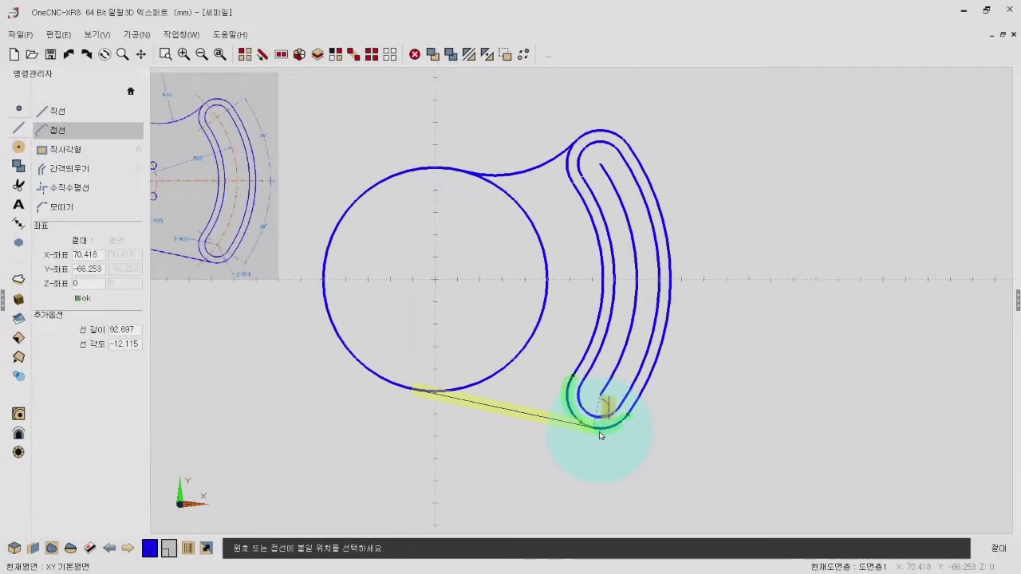
scroll(599, 432, "up", 1)
scroll(599, 432, "up", 2)
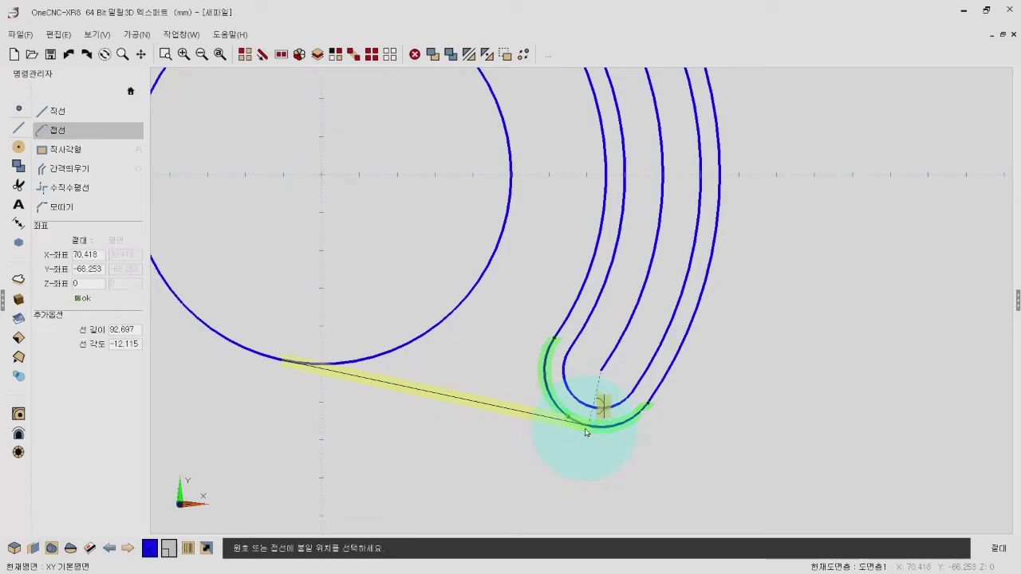
left_click(586, 431)
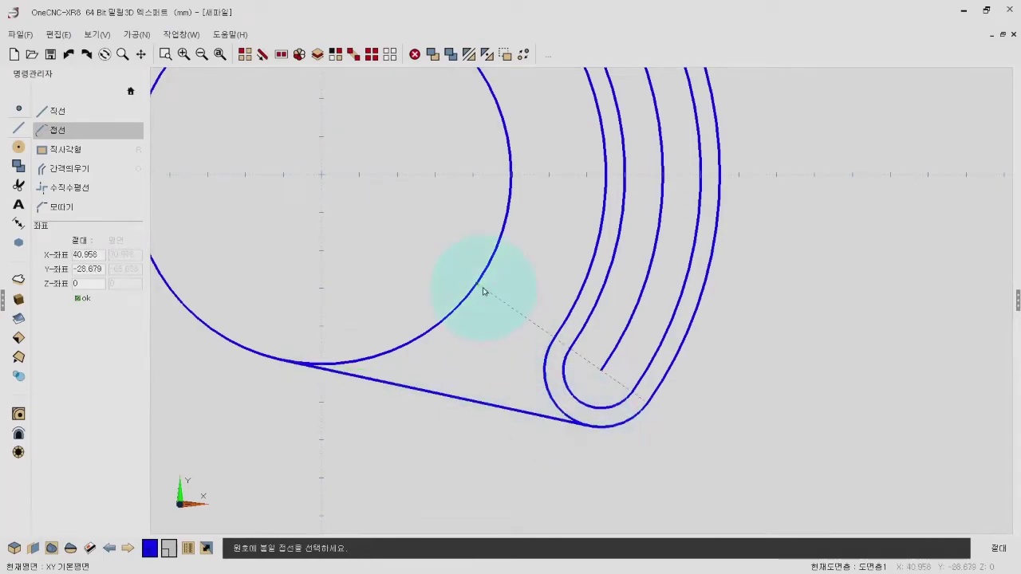
scroll(511, 351, "down", 2)
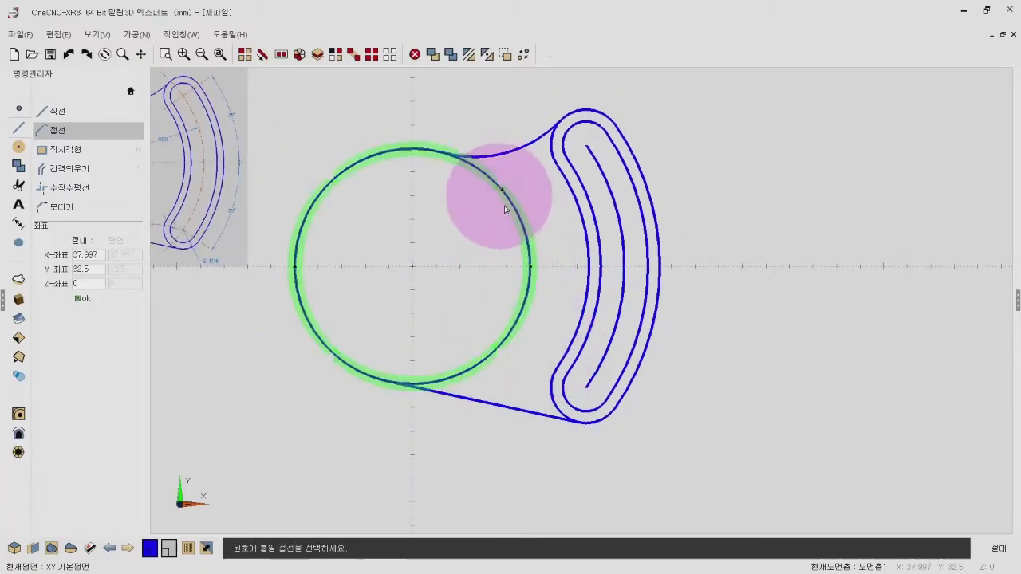
left_click(531, 325)
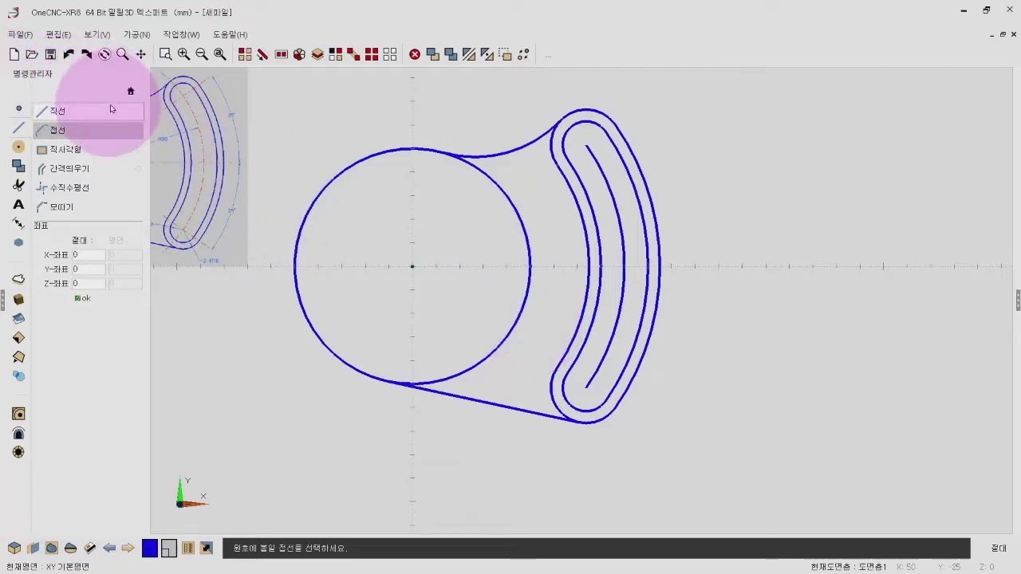
left_click(131, 91)
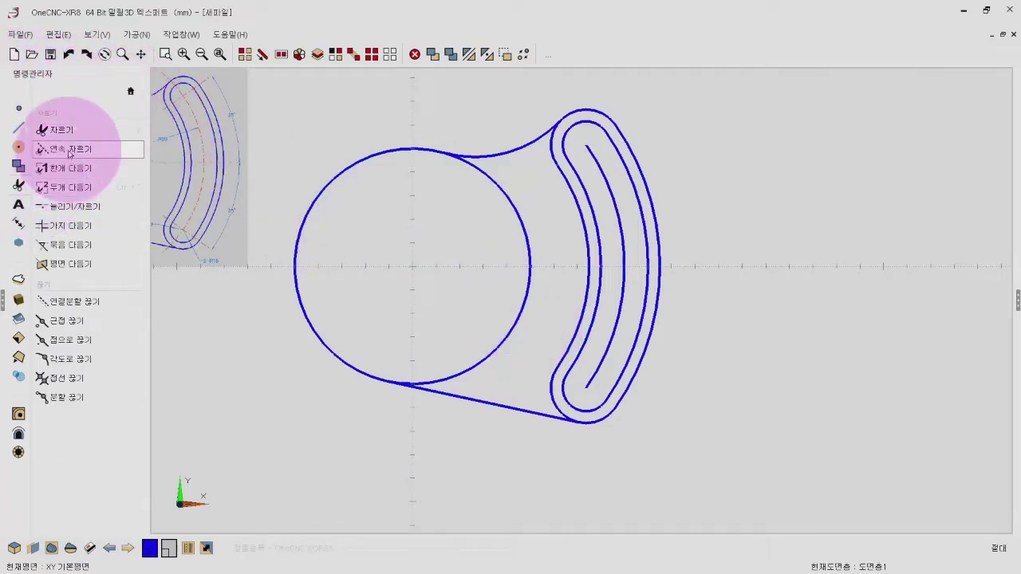
- Trim away the large circle's lower and upper inner portions
left_click(76, 130)
left_click(476, 351)
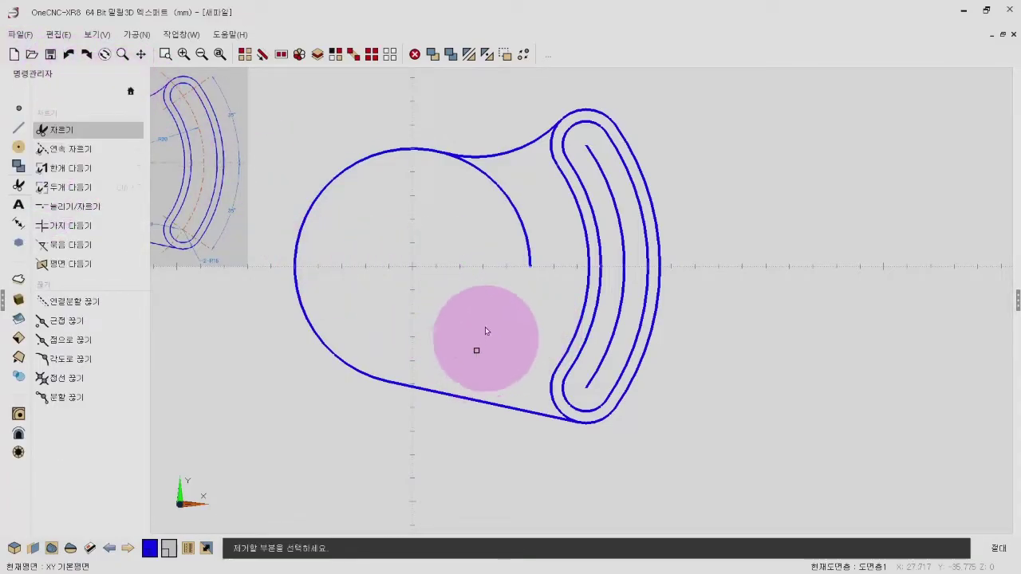
left_click(514, 249)
right_click(519, 308)
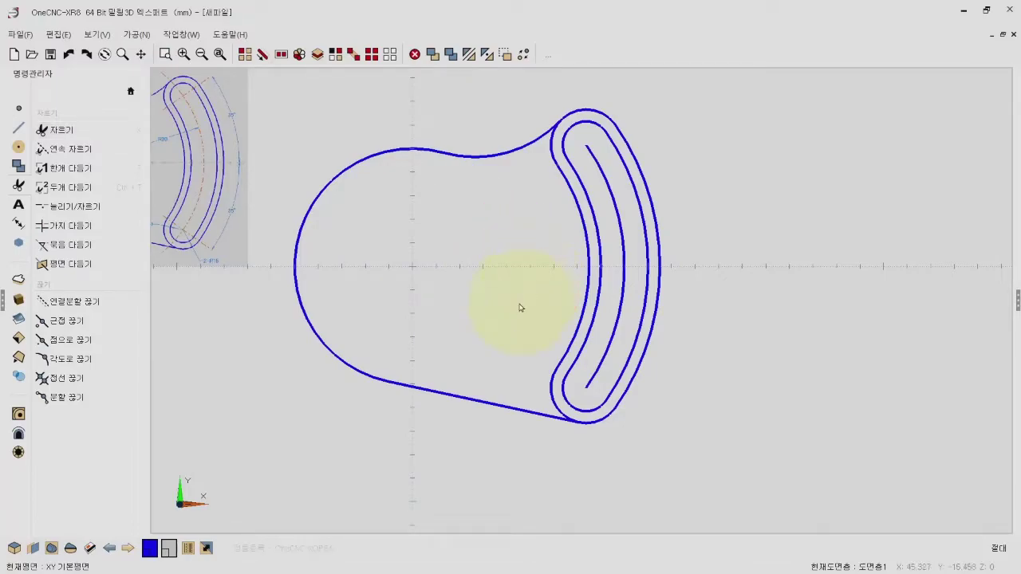
middle_click_drag(520, 308, 612, 353)
middle_click_drag(552, 341, 660, 347)
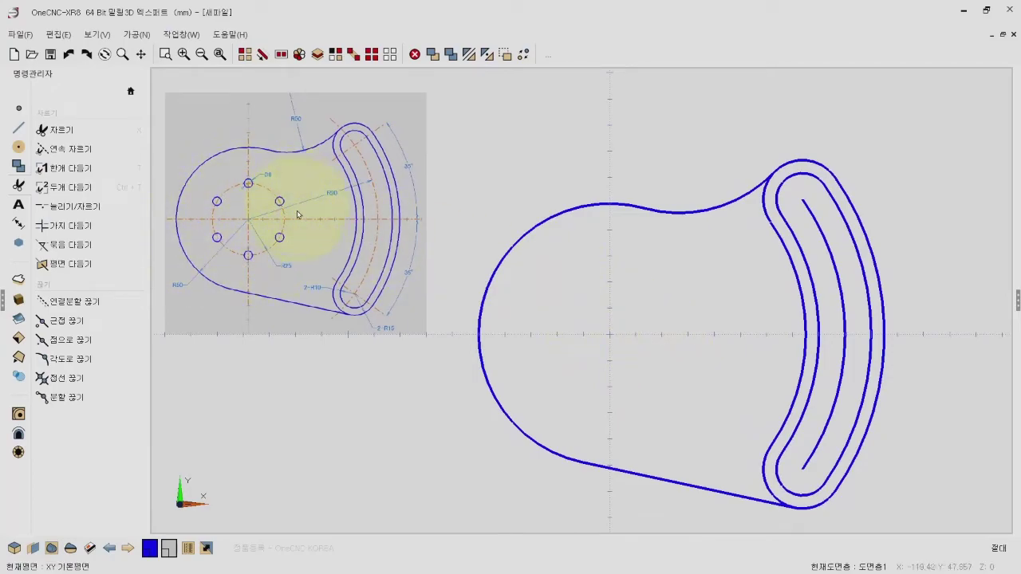
- Draw a diameter-6 hole circle at X 0, Y 25 above the plate centre
left_click(18, 148)
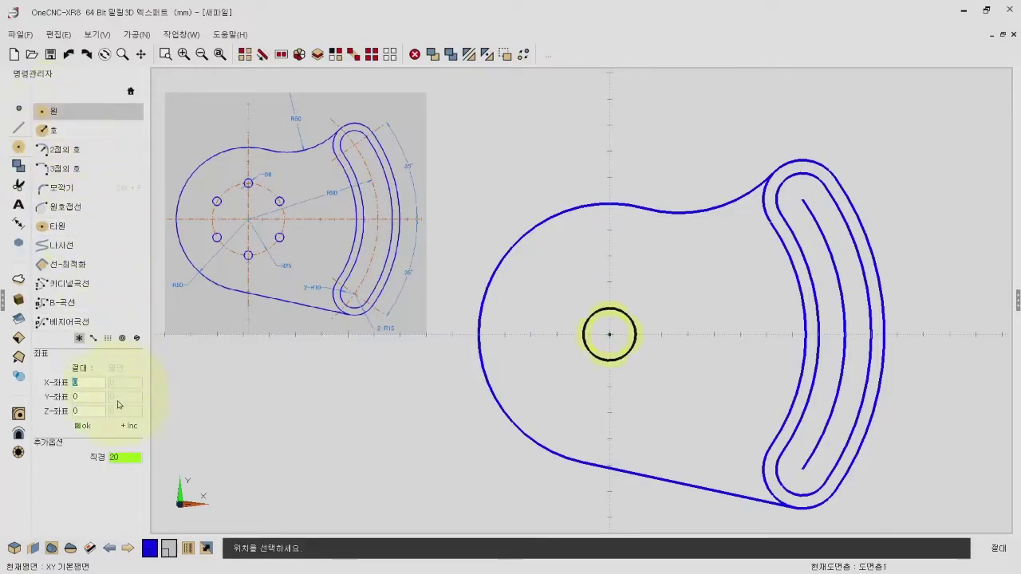
type("8")
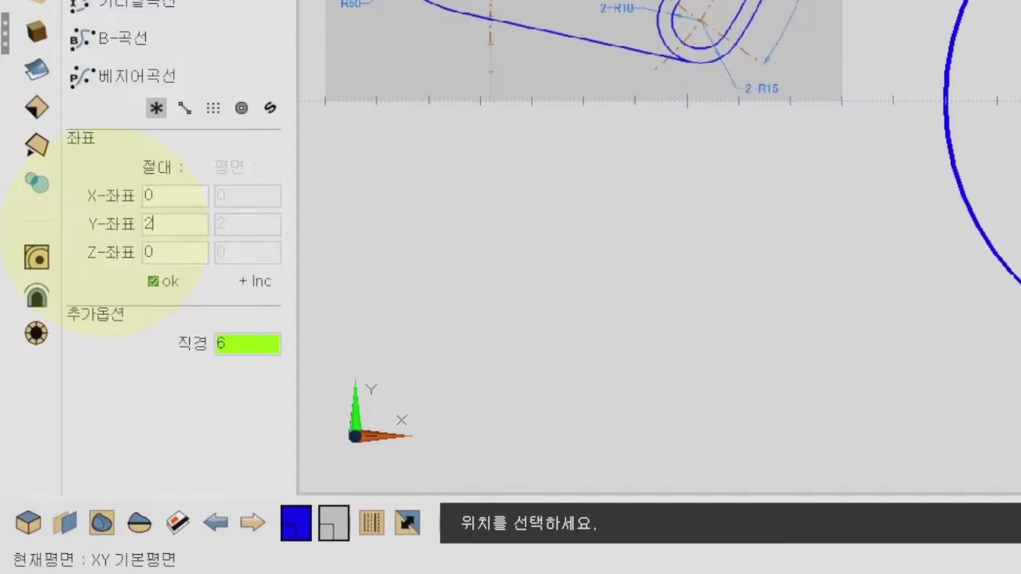
type("5")
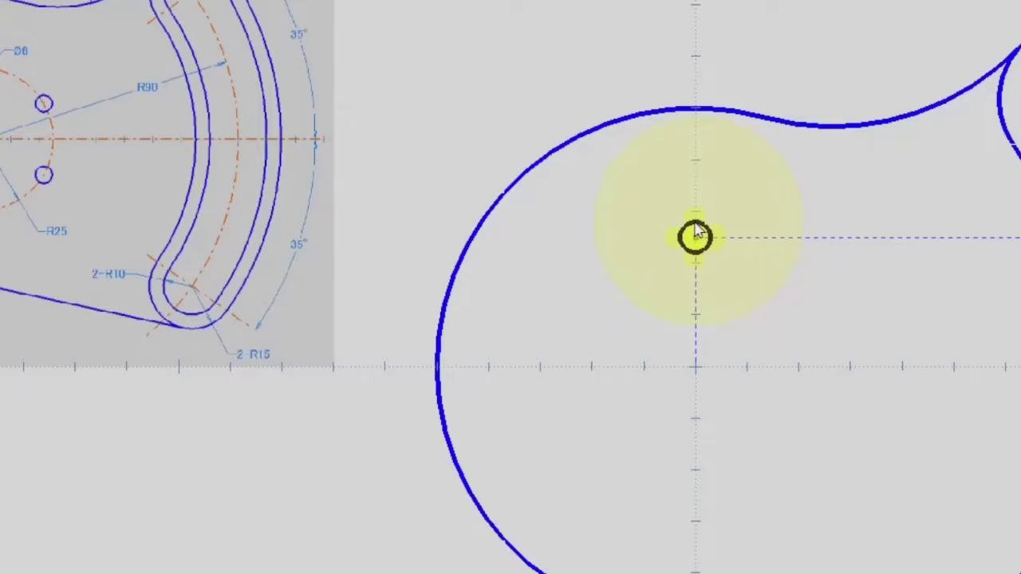
left_click(695, 236)
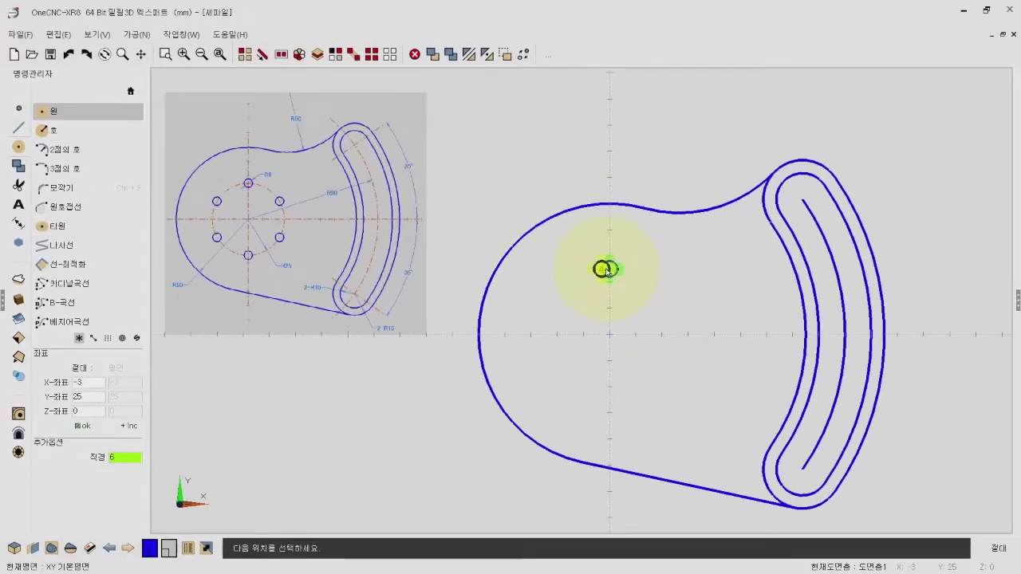
scroll(612, 280, "up", 1)
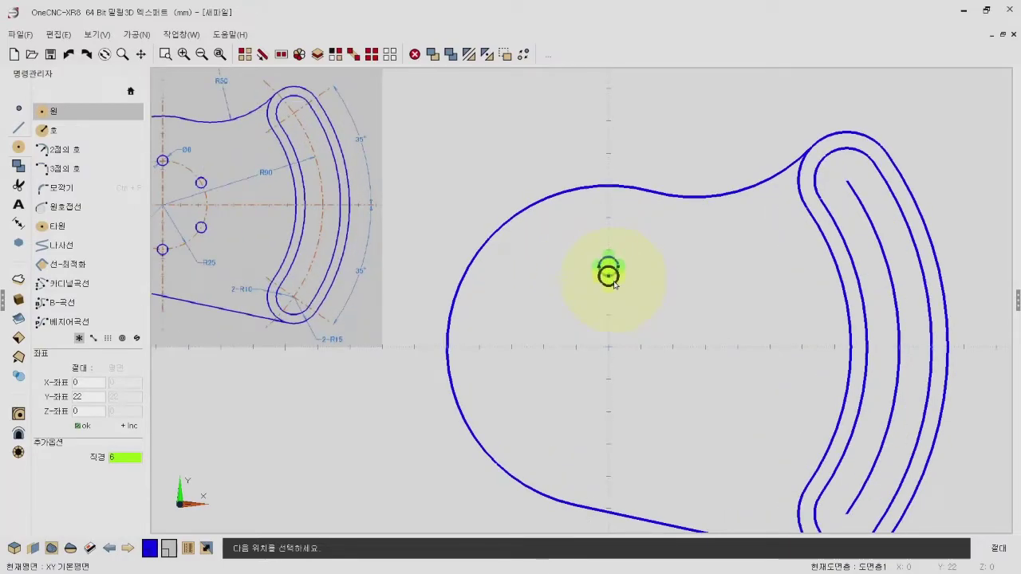
left_click(613, 279)
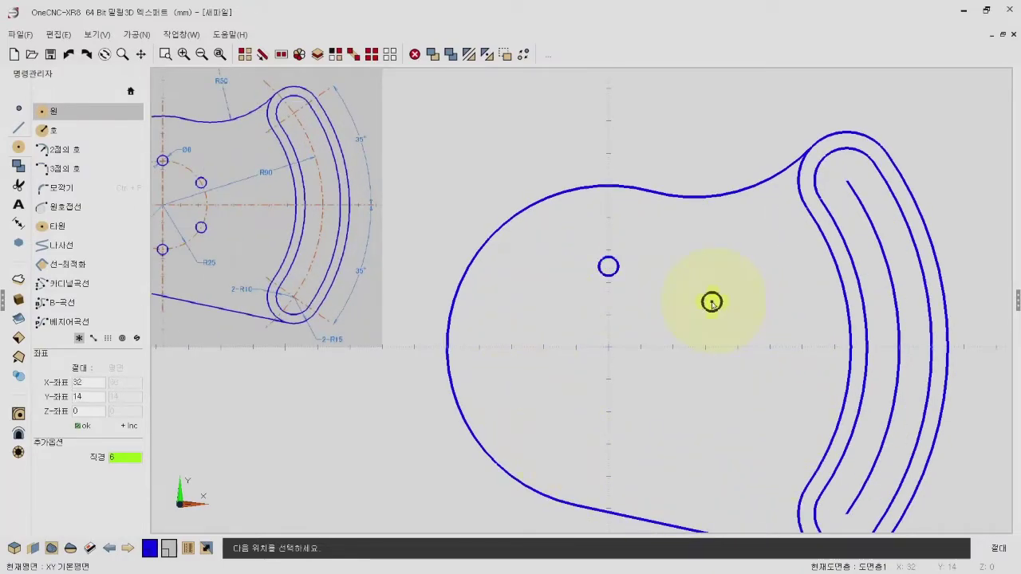
middle_click_drag(712, 302, 700, 284)
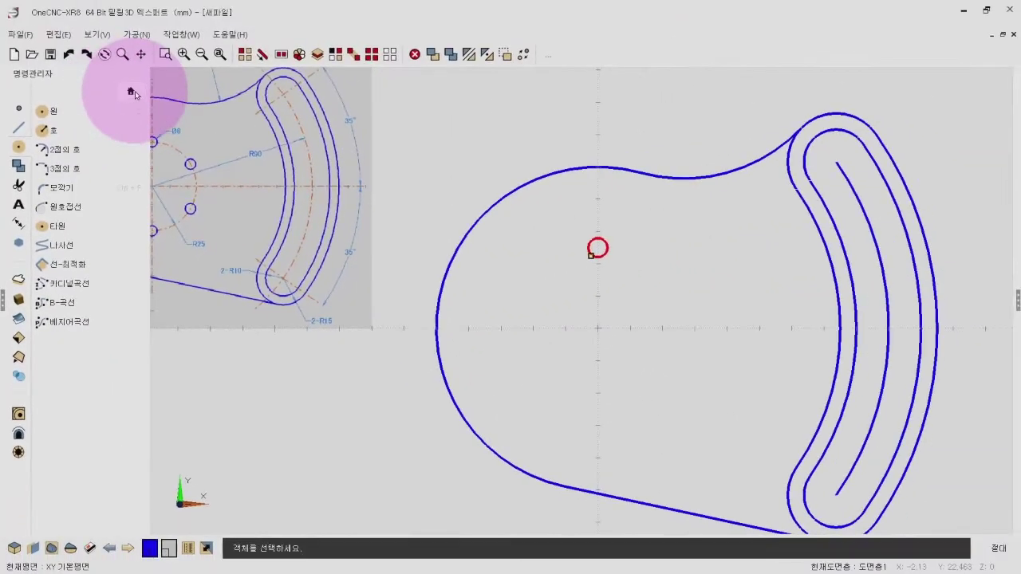
left_click(38, 165)
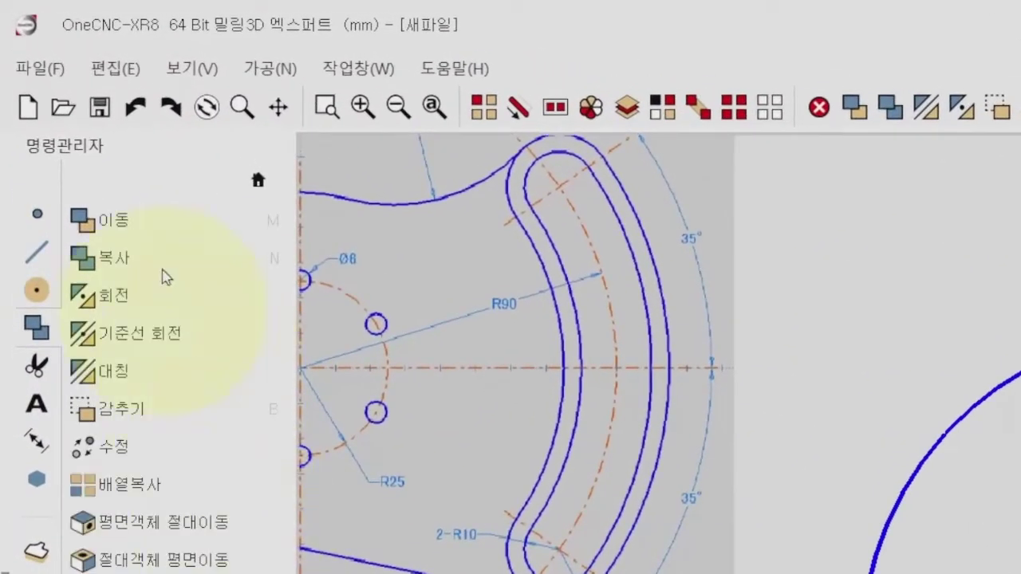
- Rotate-copy the top hole 5 times in 60° steps about the plate centre
left_click(111, 299)
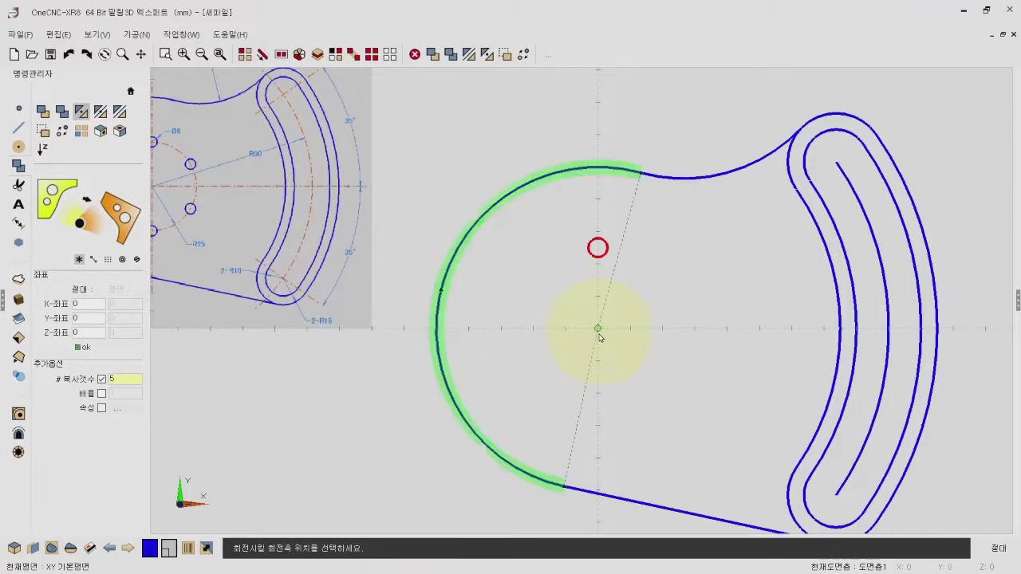
left_click(597, 334)
scroll(598, 336, "up", 2)
scroll(598, 336, "up", 1)
scroll(598, 336, "down", 2)
scroll(598, 335, "down", 2)
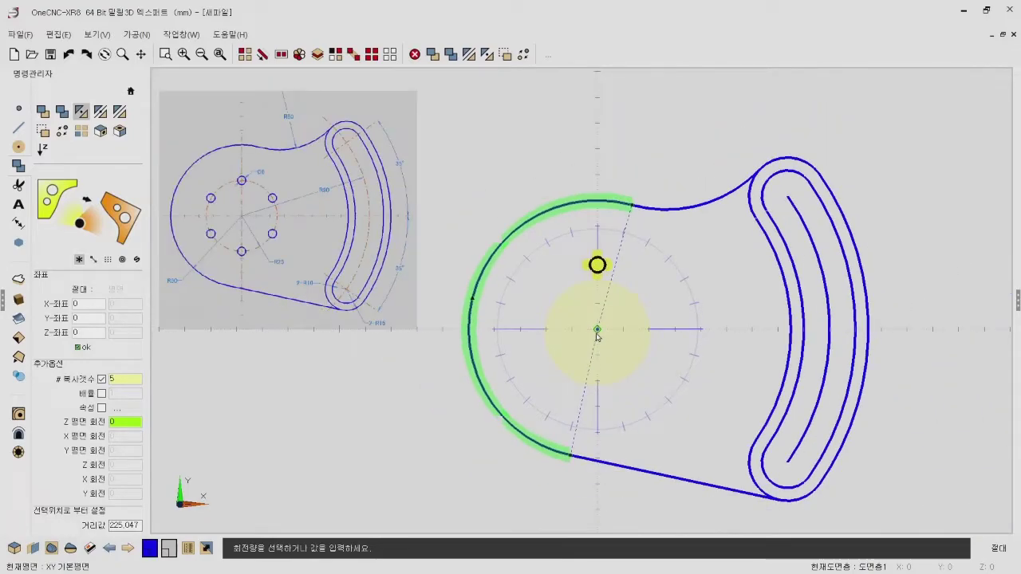
scroll(598, 336, "up", 2)
scroll(598, 336, "down", 1)
scroll(597, 336, "down", 1)
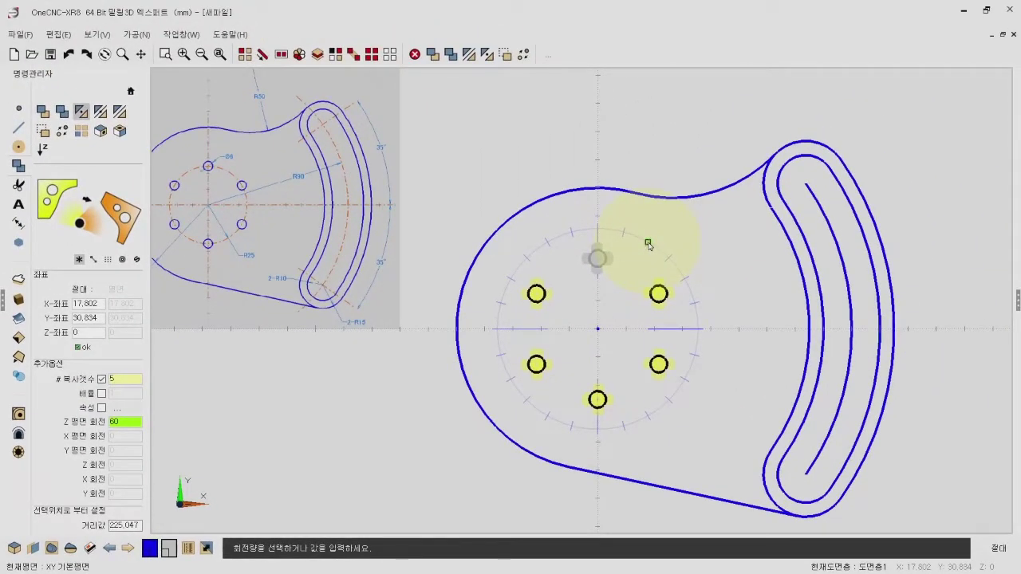
left_click(649, 245)
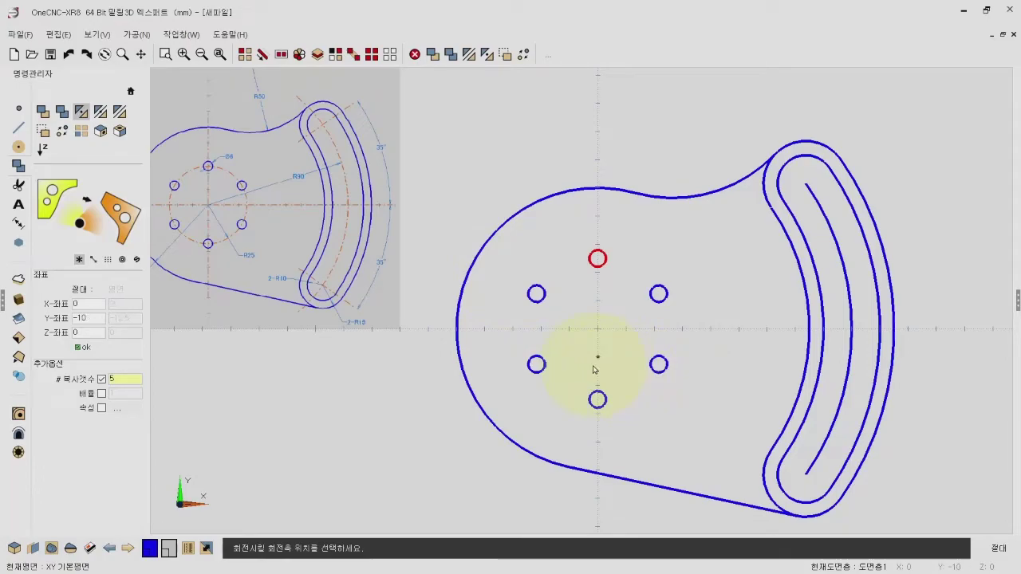
- Set the current line style to the second thickness with a dash-dot pattern
scroll(594, 366, "down", 1)
middle_click_drag(593, 347, 582, 343)
scroll(582, 343, "up", 1)
middle_click_drag(588, 331, 547, 301)
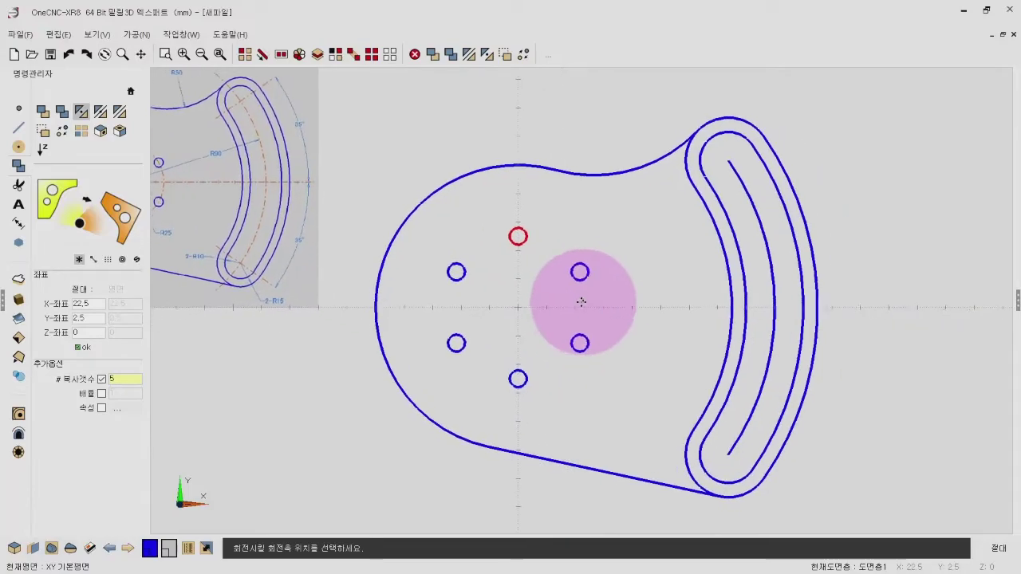
scroll(543, 303, "down", 1)
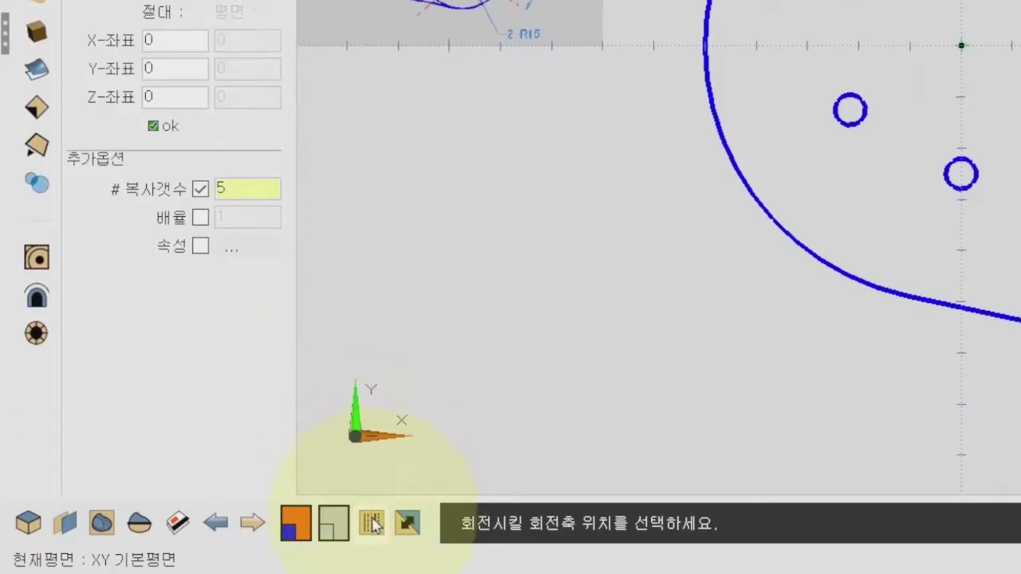
left_click(374, 523)
left_click(400, 250)
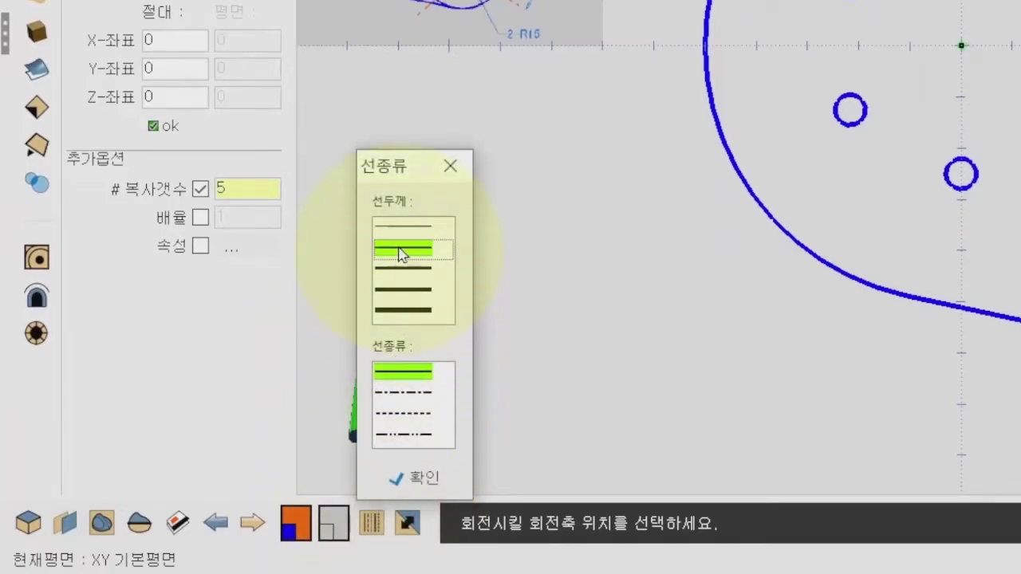
left_click(411, 395)
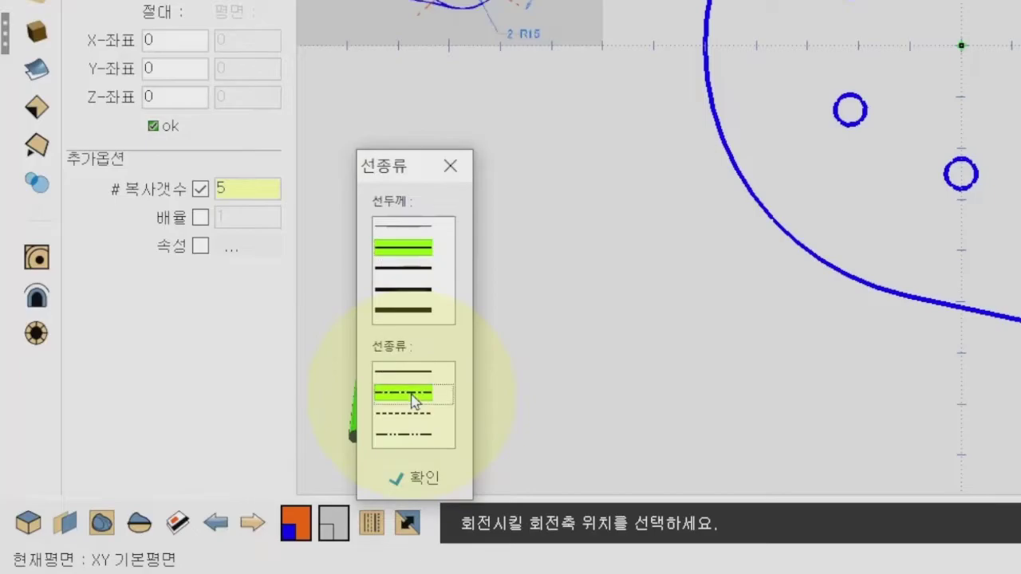
left_click(422, 483)
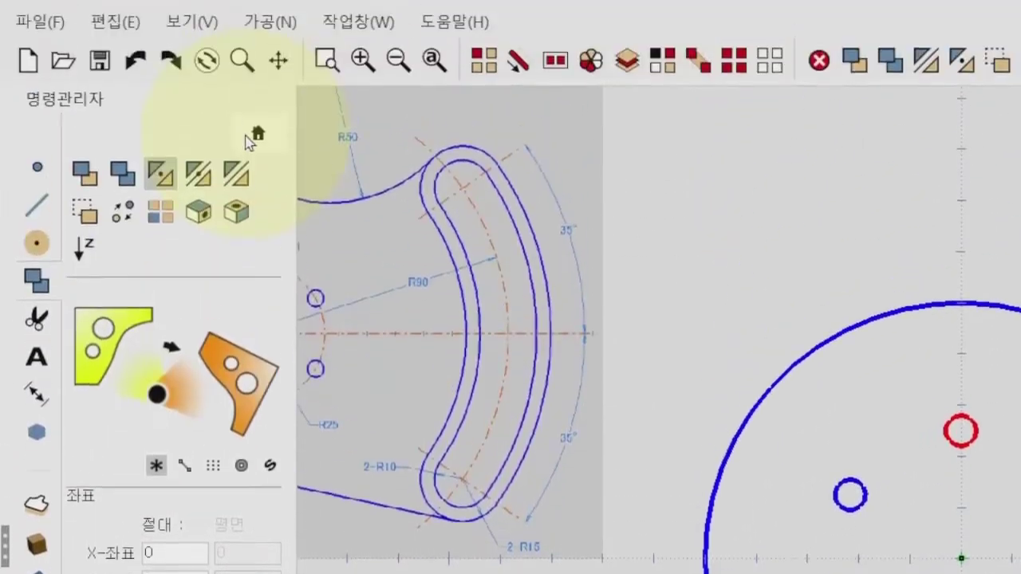
left_click(255, 136)
- Draw horizontal and vertical dash-dot centre lines crossing at the plate centre
left_click(90, 256)
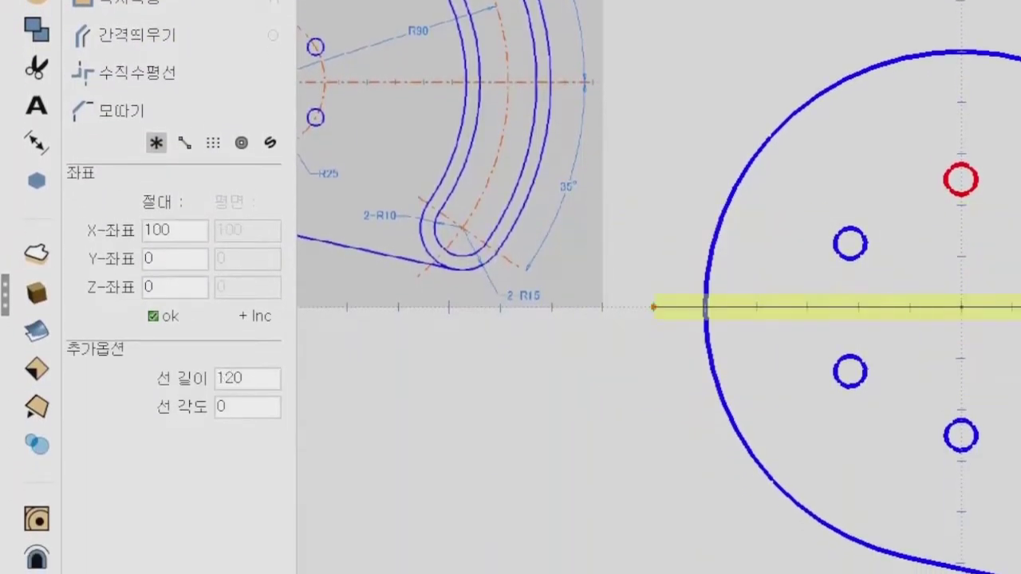
left_click(786, 307)
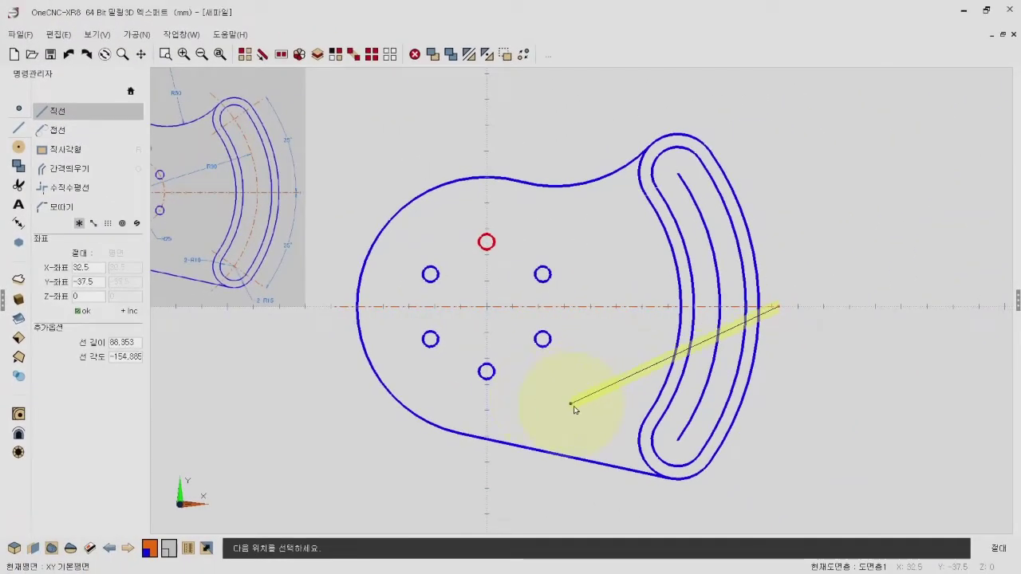
right_click(574, 407)
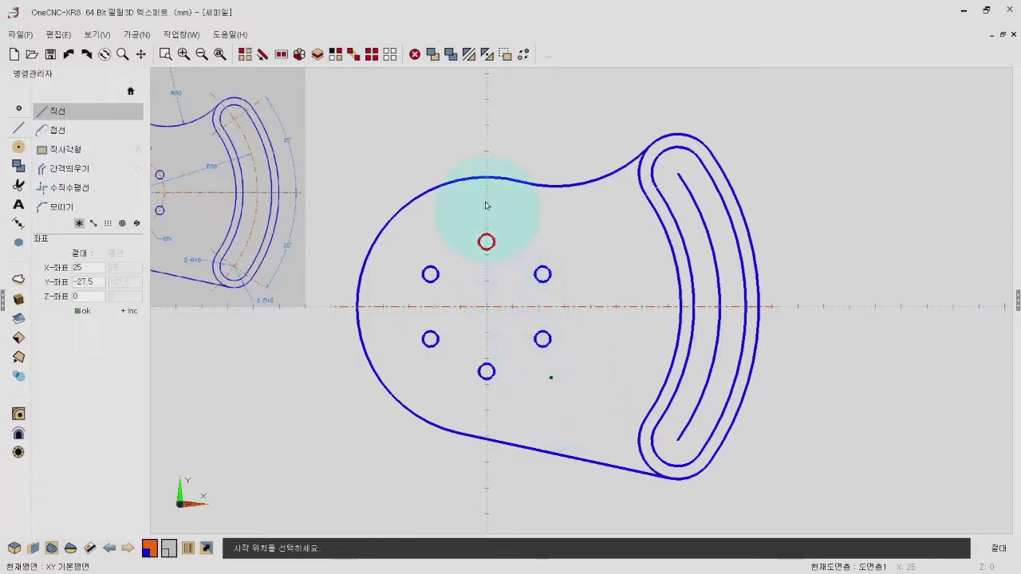
left_click(487, 152)
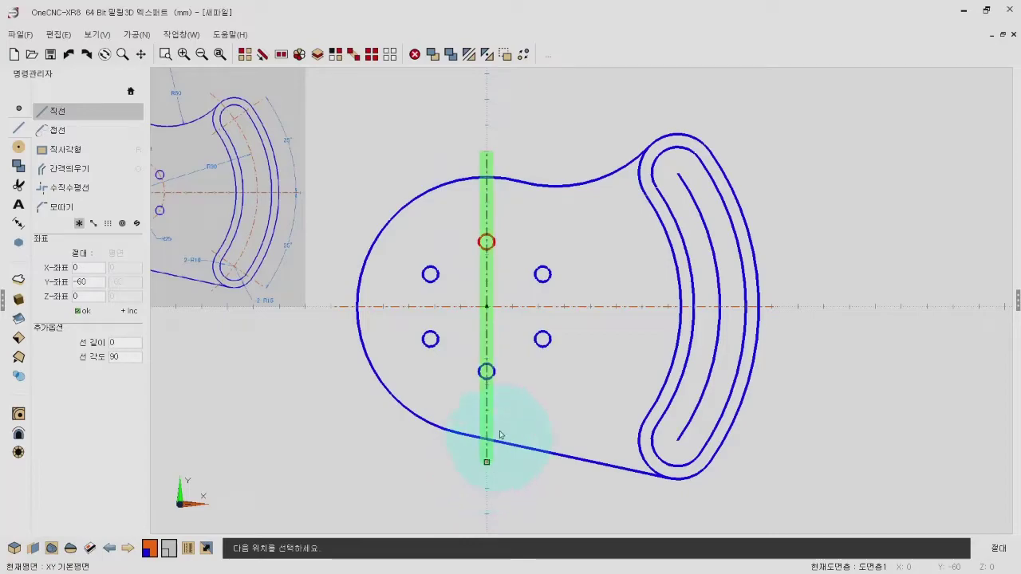
left_click(487, 462)
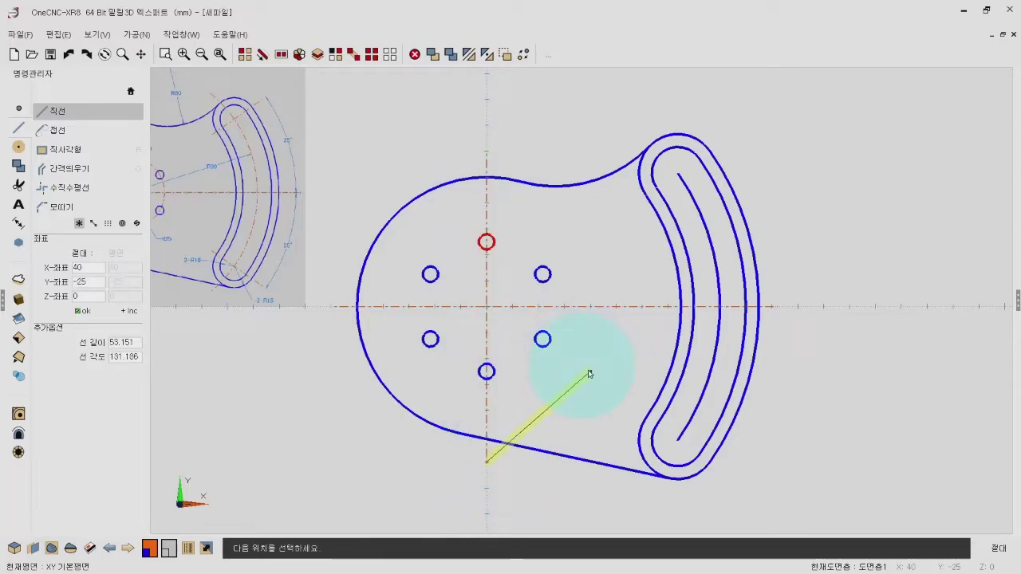
right_click(589, 373)
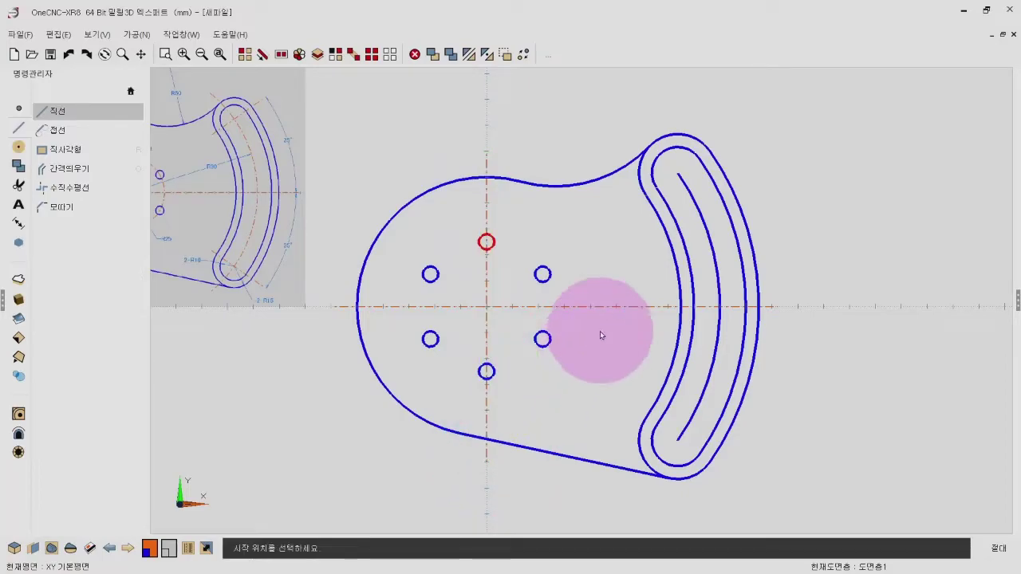
- Draw short centre lines running outward from the upper and lower slot ends
left_click(679, 174)
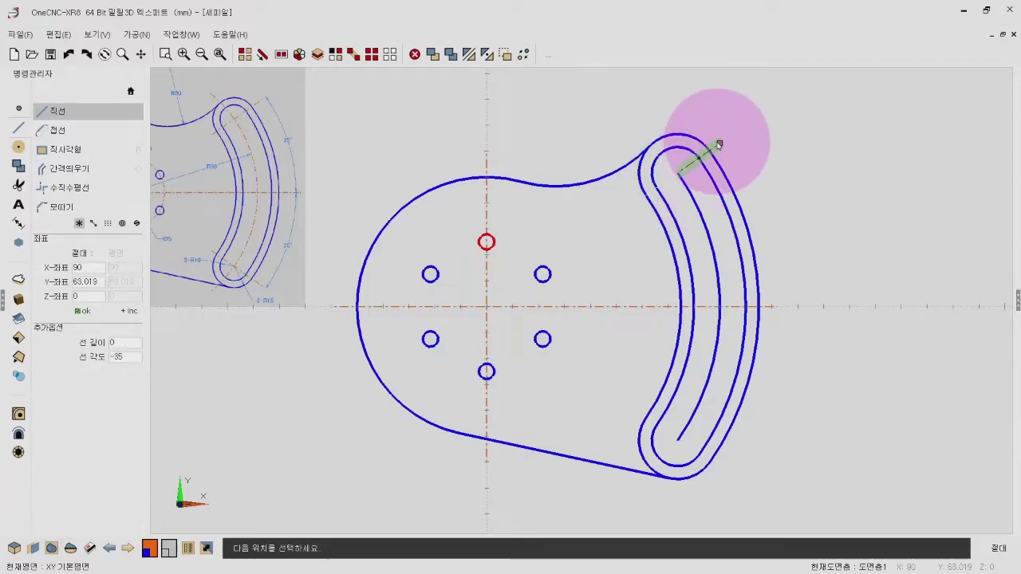
left_click(677, 440)
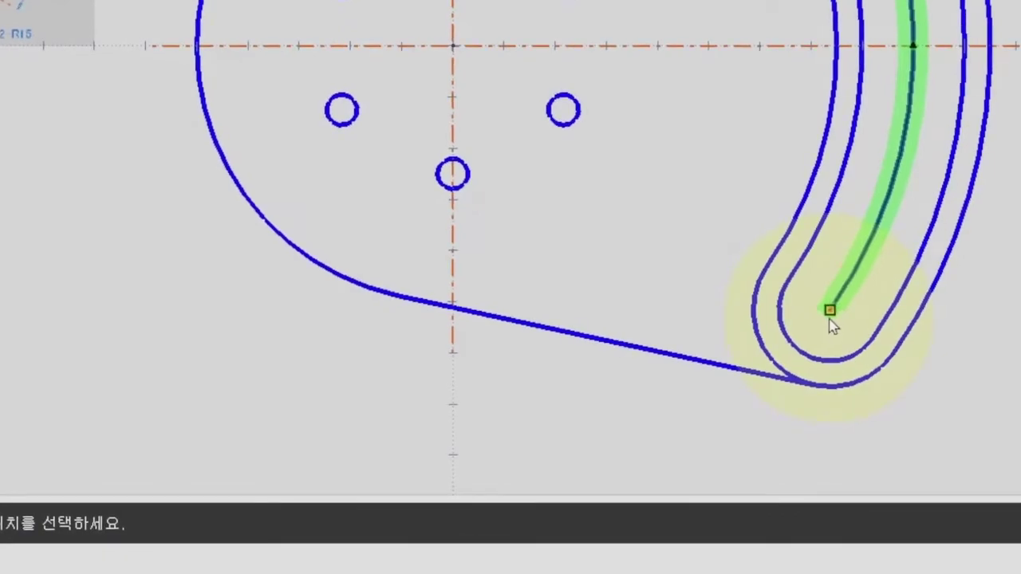
left_click(911, 378)
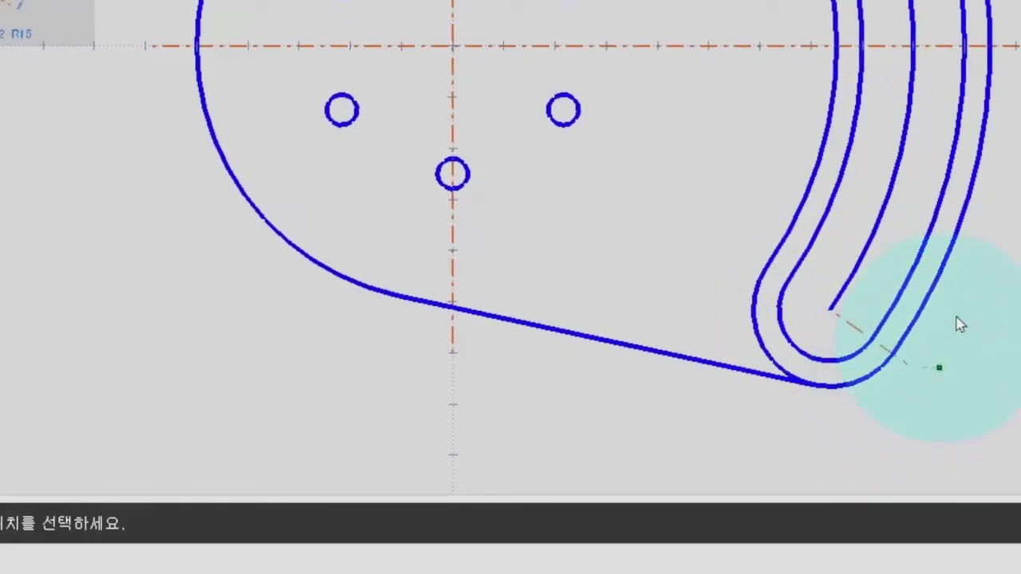
left_click(687, 61)
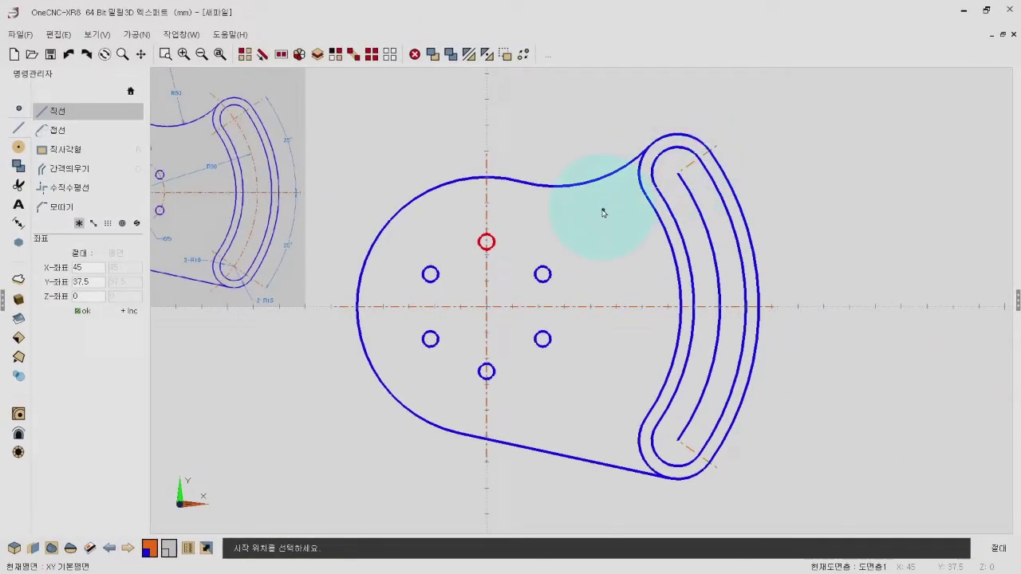
left_click(130, 90)
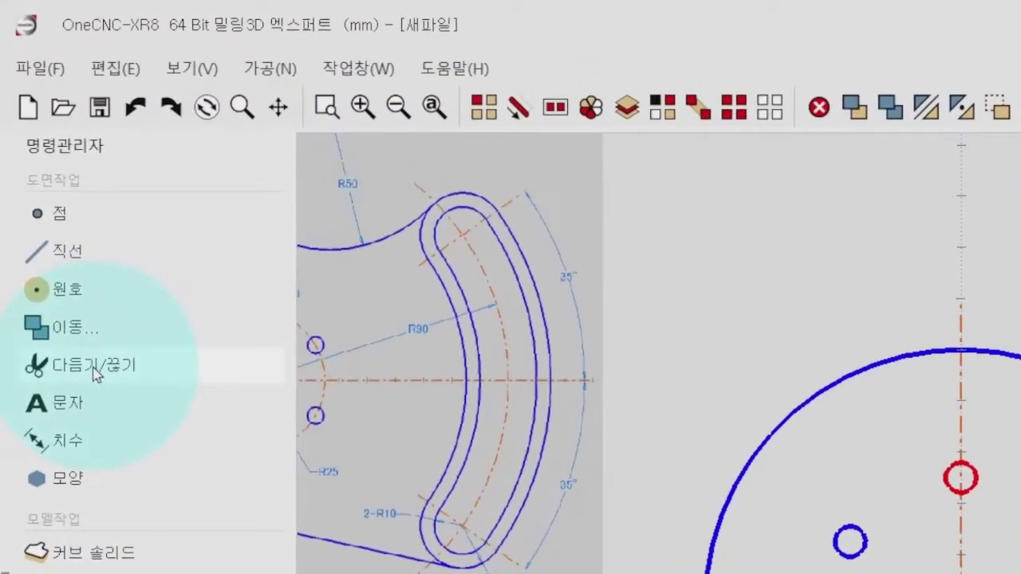
- Extend the upper and lower slot-end centre lines across the full slot width
left_click(39, 184)
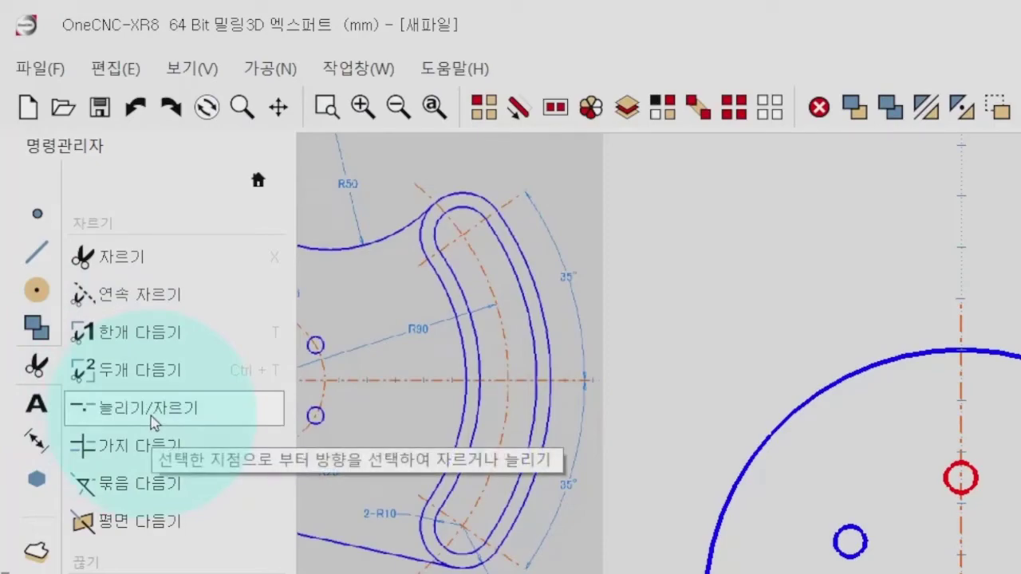
left_click(133, 408)
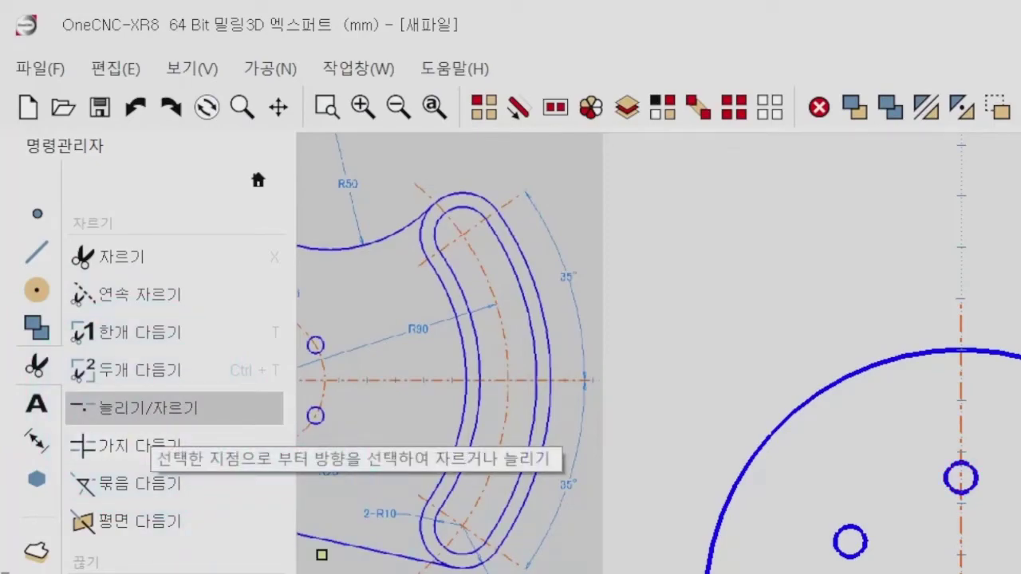
scroll(695, 141, "up", 3)
left_click(695, 141)
left_click(678, 191)
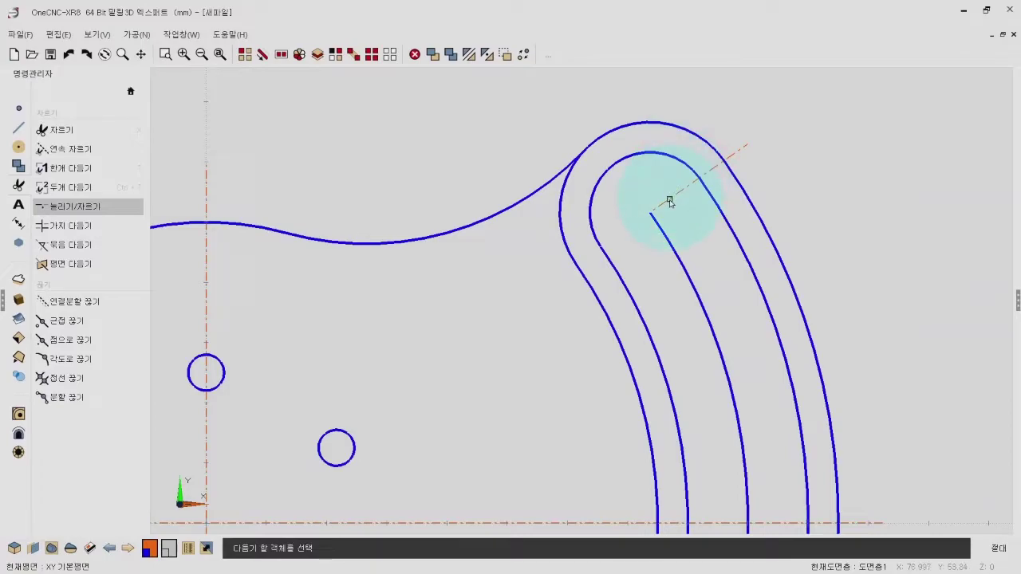
left_click(670, 202)
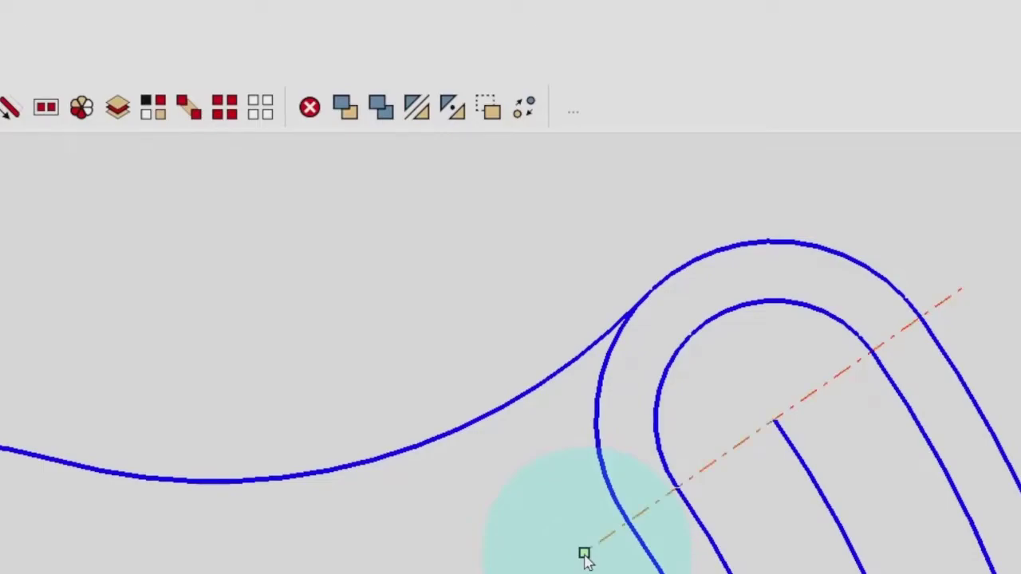
scroll(636, 399, "down", 3)
scroll(645, 388, "down", 1)
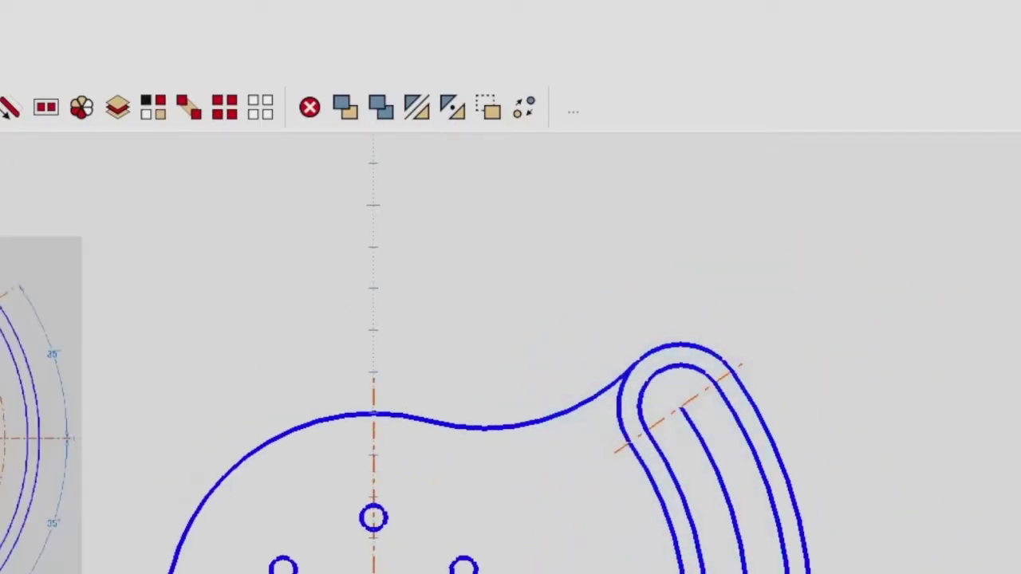
left_click(696, 112)
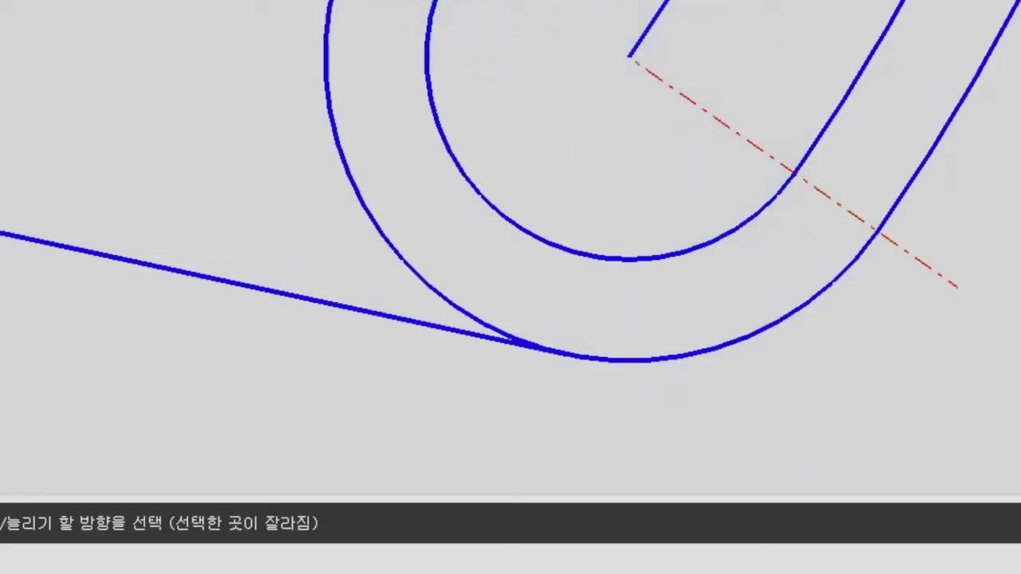
left_click(419, 205)
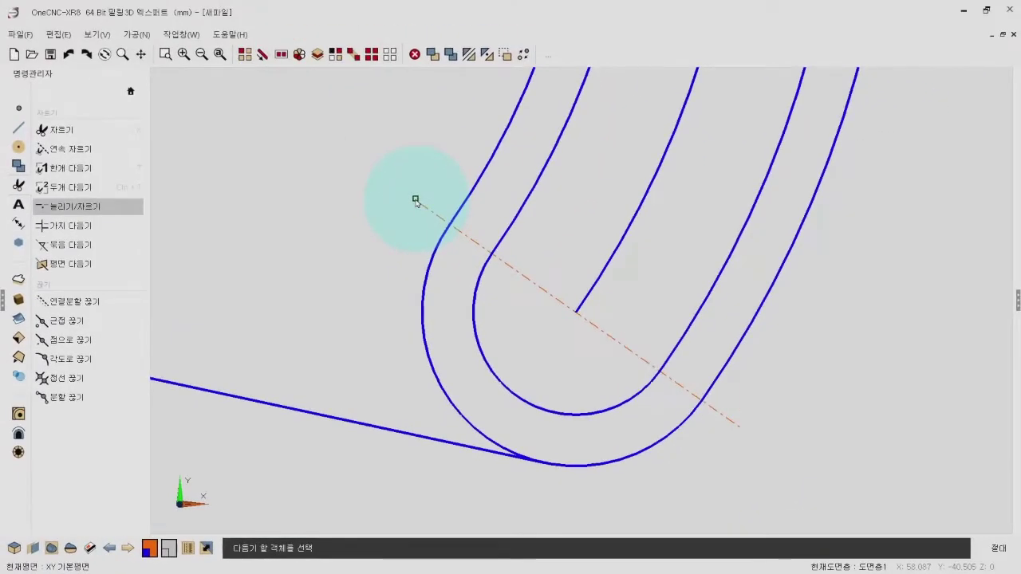
- Extend the inner slot arc past the slot's lower rounded end
scroll(422, 212, "down", 2)
scroll(449, 278, "down", 1)
middle_click_drag(577, 370, 616, 409)
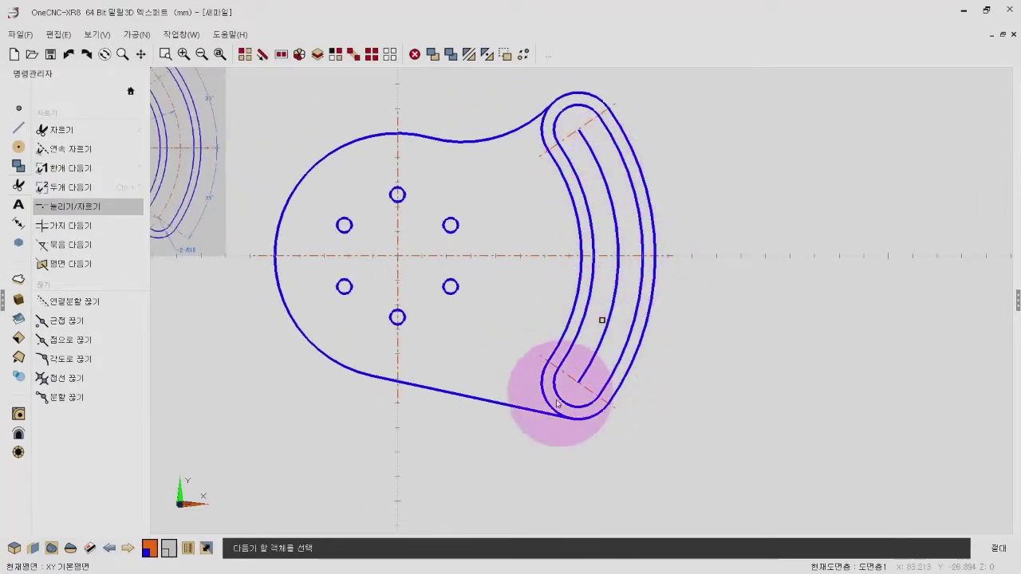
middle_click_drag(497, 464, 671, 207)
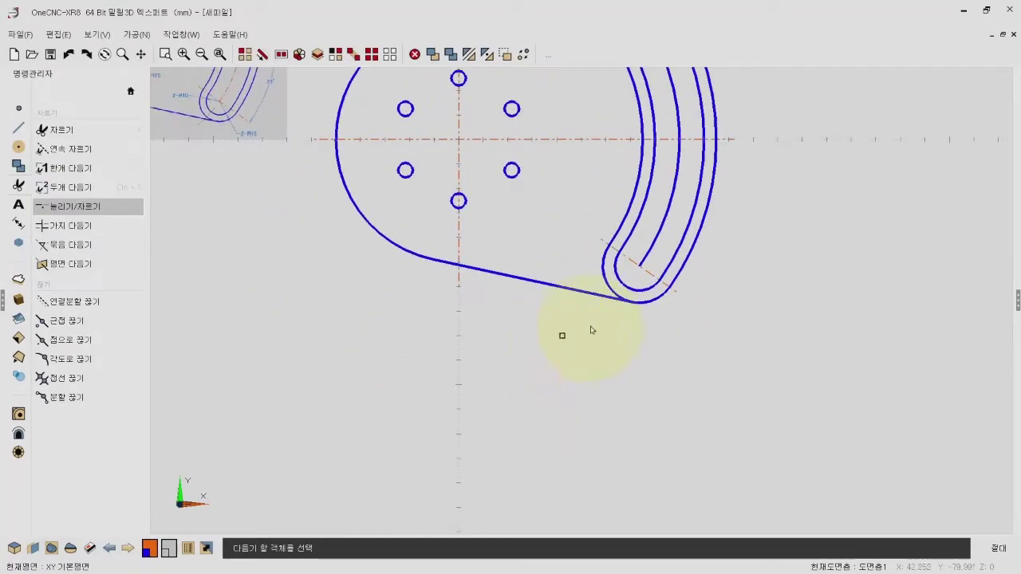
left_click(671, 207)
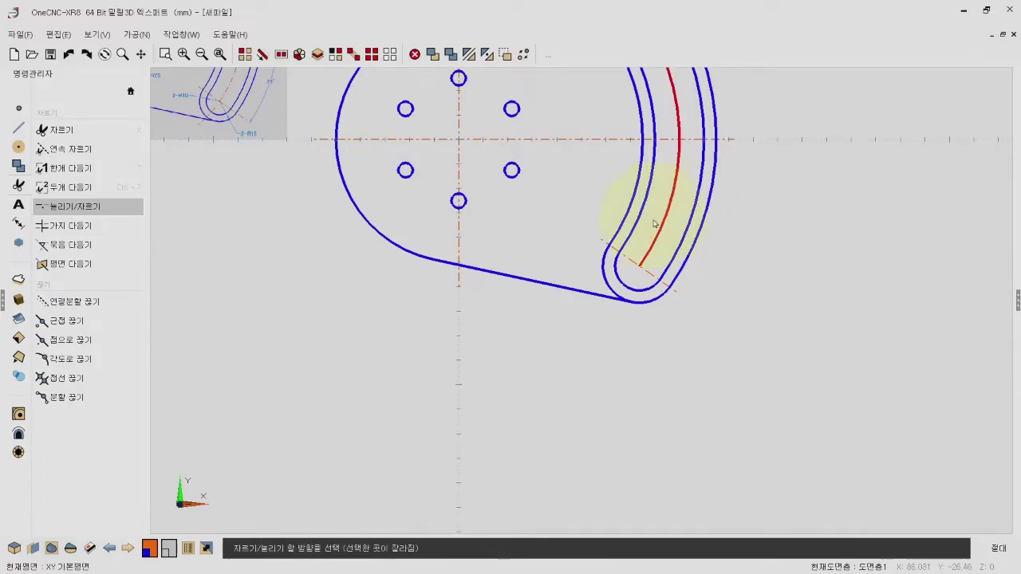
left_click(586, 330)
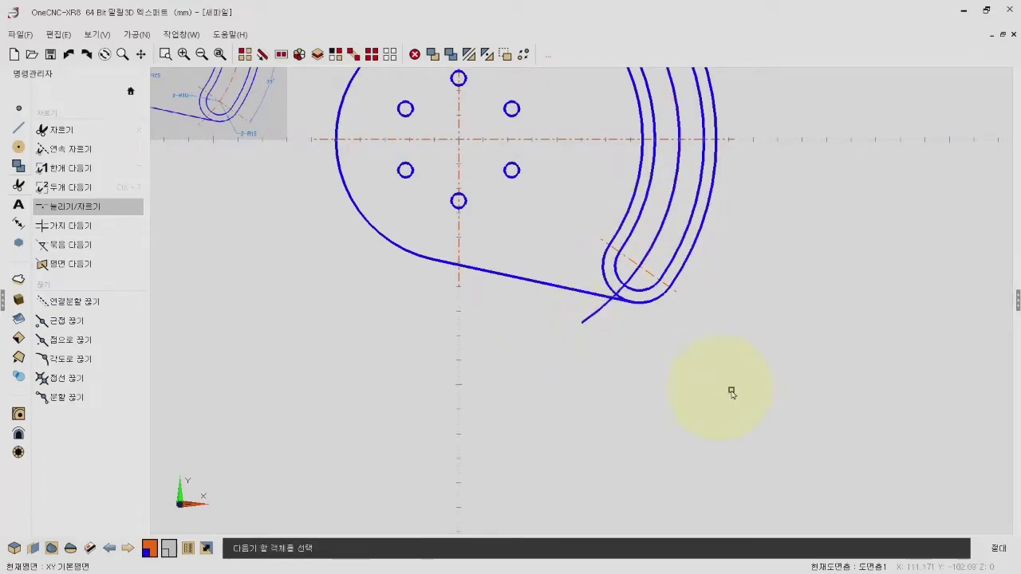
scroll(610, 427, "down", 3)
- Extend the slot's middle arc past its upper end, then trim the excess
scroll(622, 159, "up", 4)
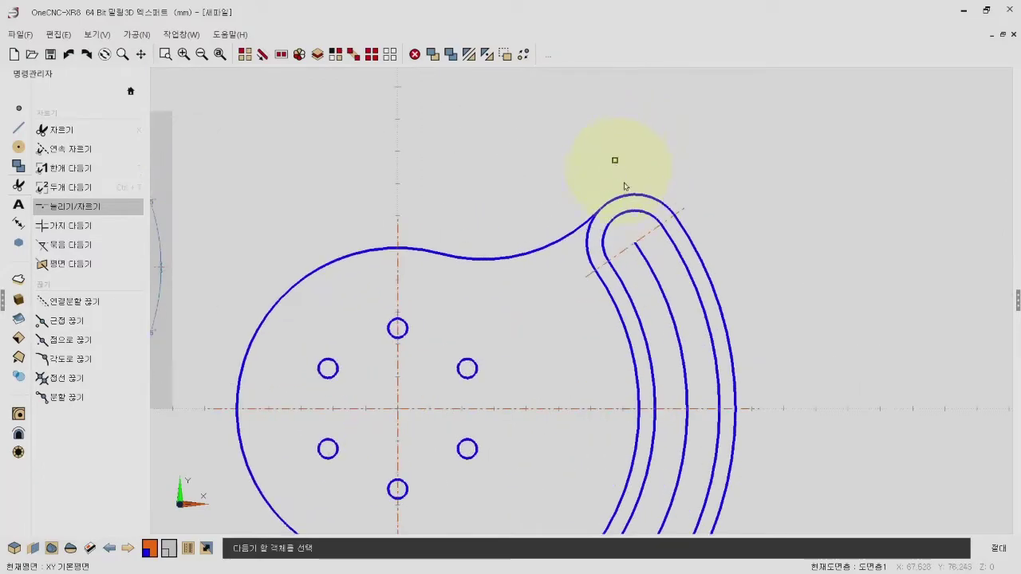
scroll(623, 176, "up", 3)
left_click(647, 290)
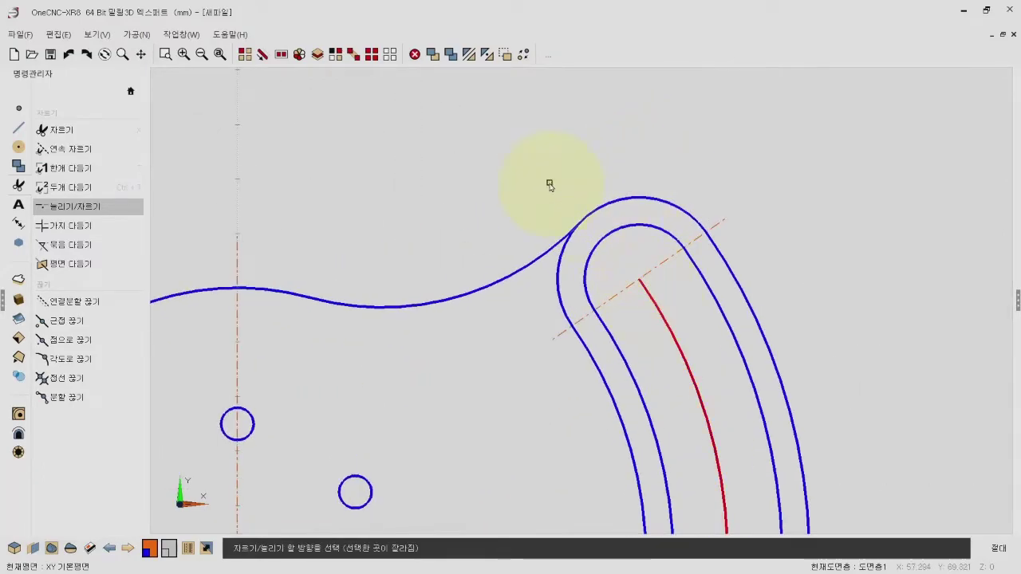
left_click(451, 118)
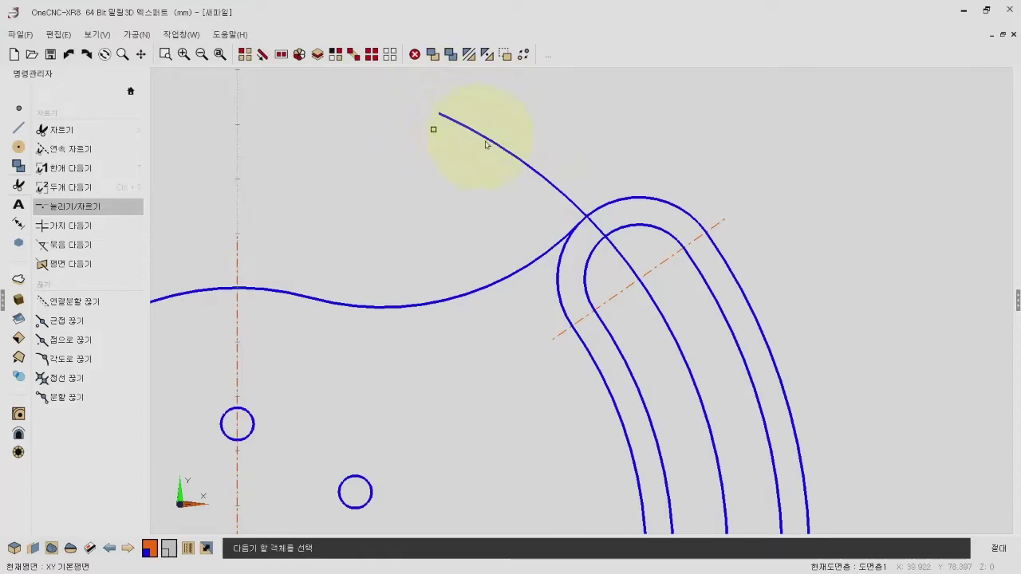
left_click(661, 312)
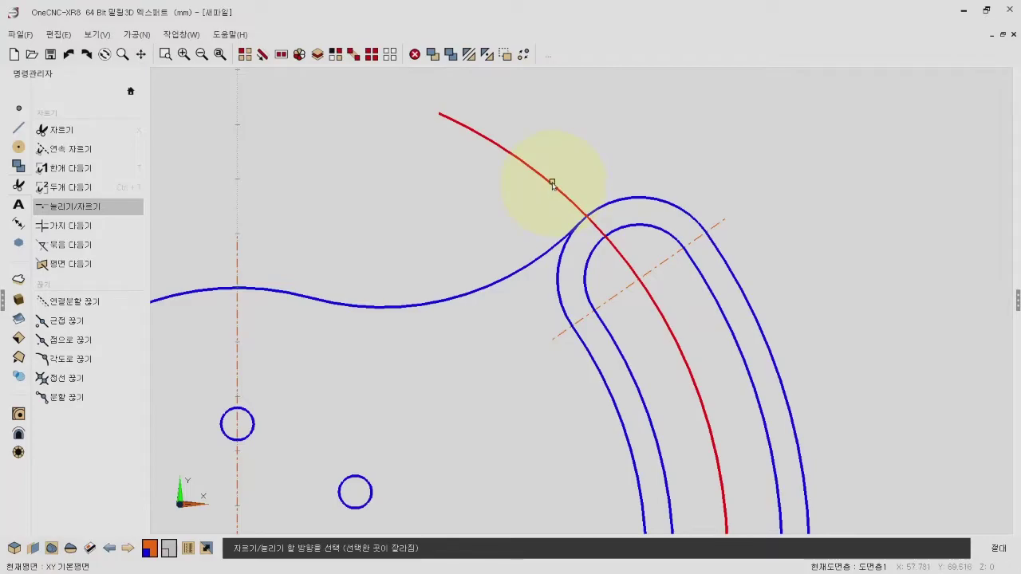
left_click(553, 184)
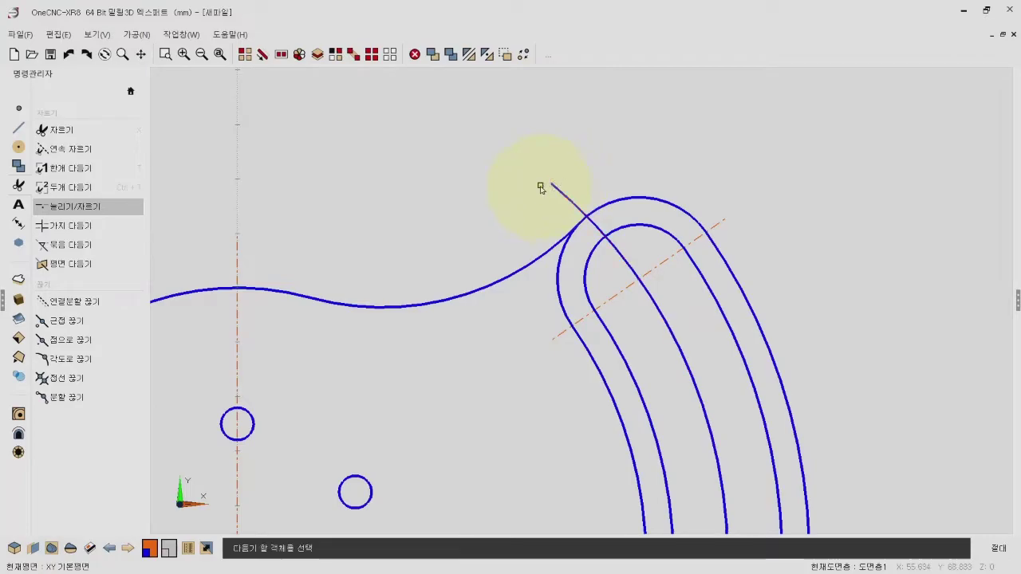
scroll(543, 189, "down", 3)
scroll(518, 143, "down", 3)
scroll(476, 212, "up", 2)
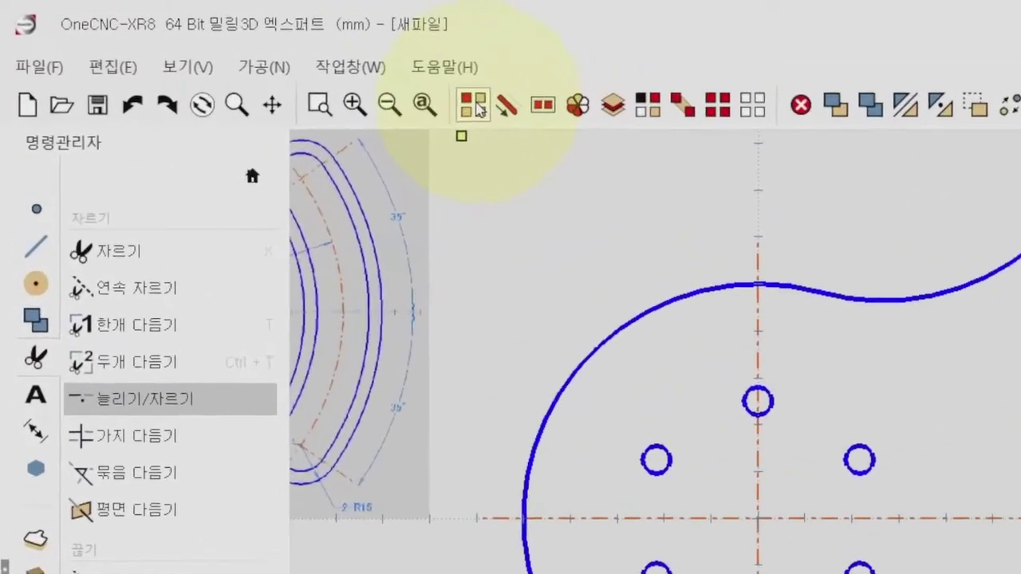
- Exit the extend/trim command and select the slot's middle arc
left_click(478, 110)
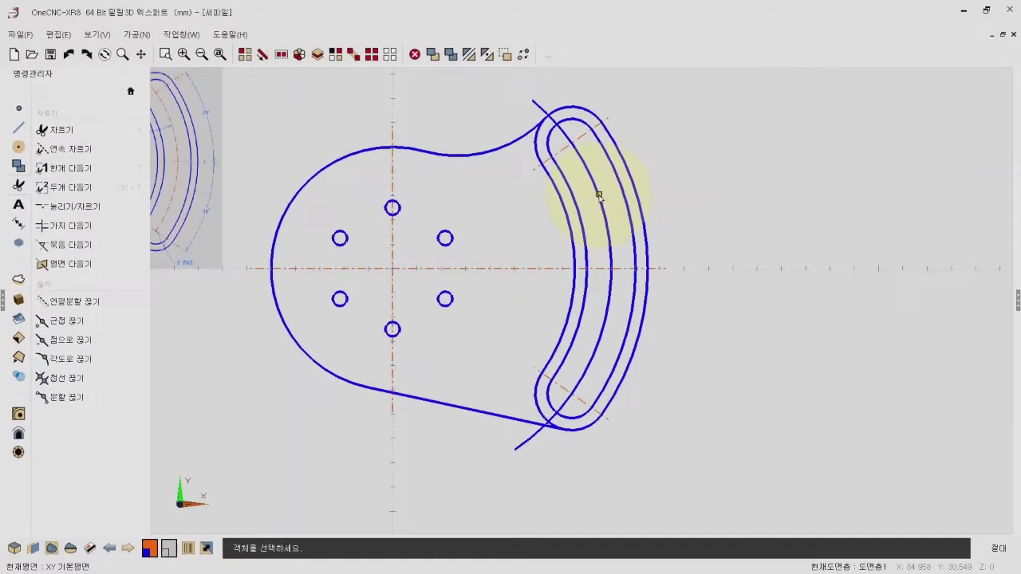
left_click(599, 196)
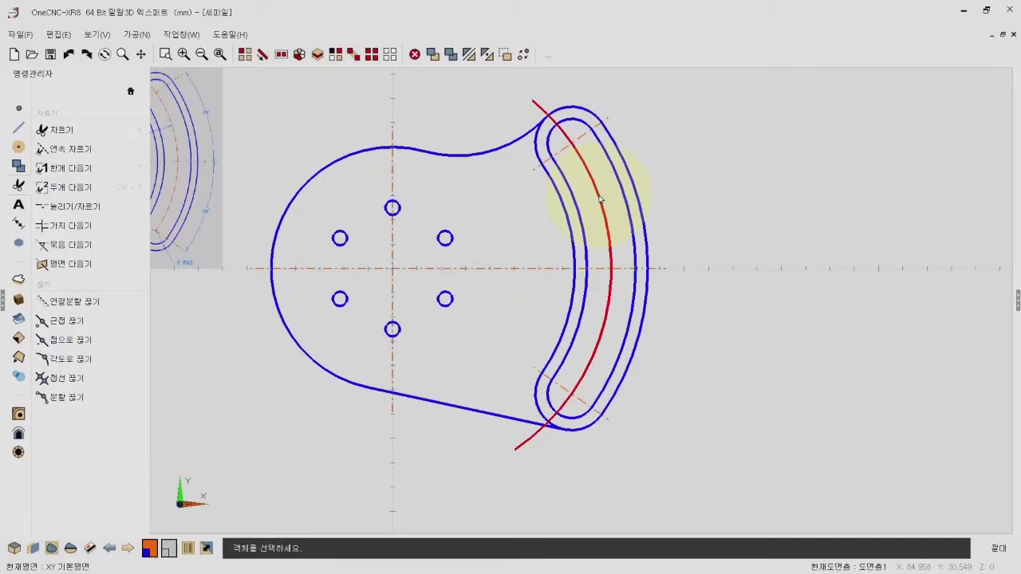
right_click(599, 195)
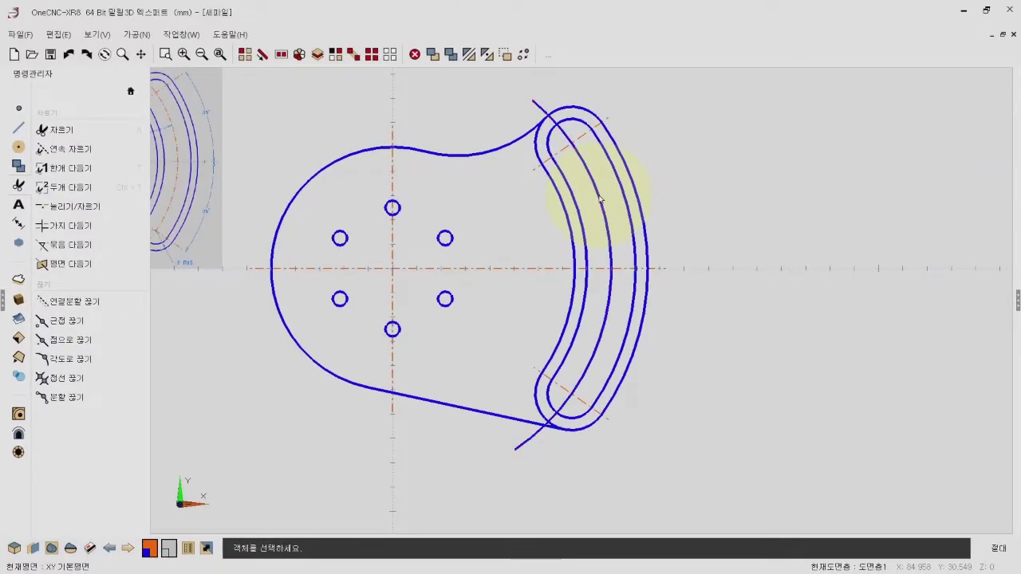
left_click(599, 196)
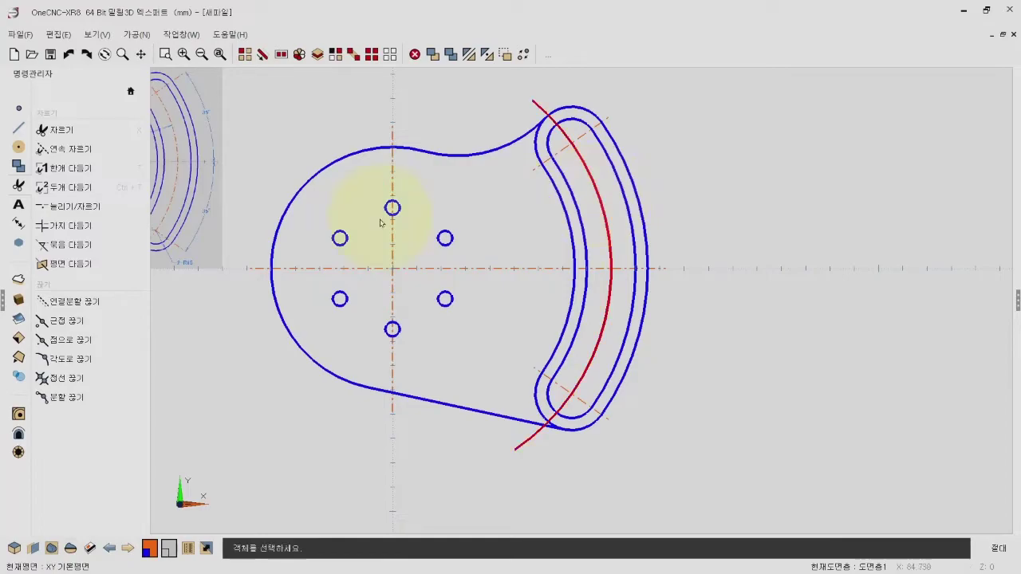
- Change the arc's properties to orange, thin line width and dash-dot line type
left_click(206, 549)
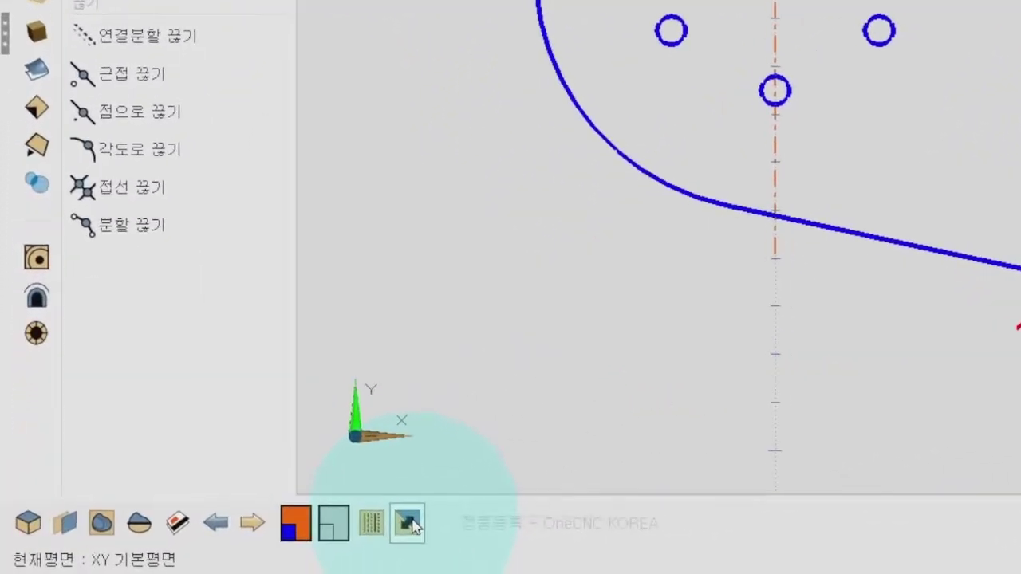
left_click(408, 522)
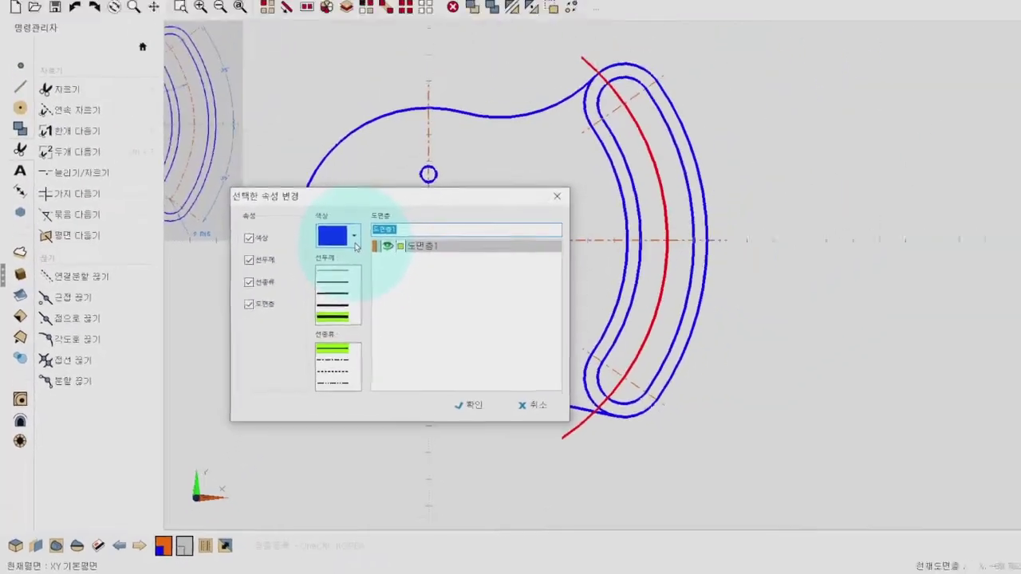
left_click(315, 264)
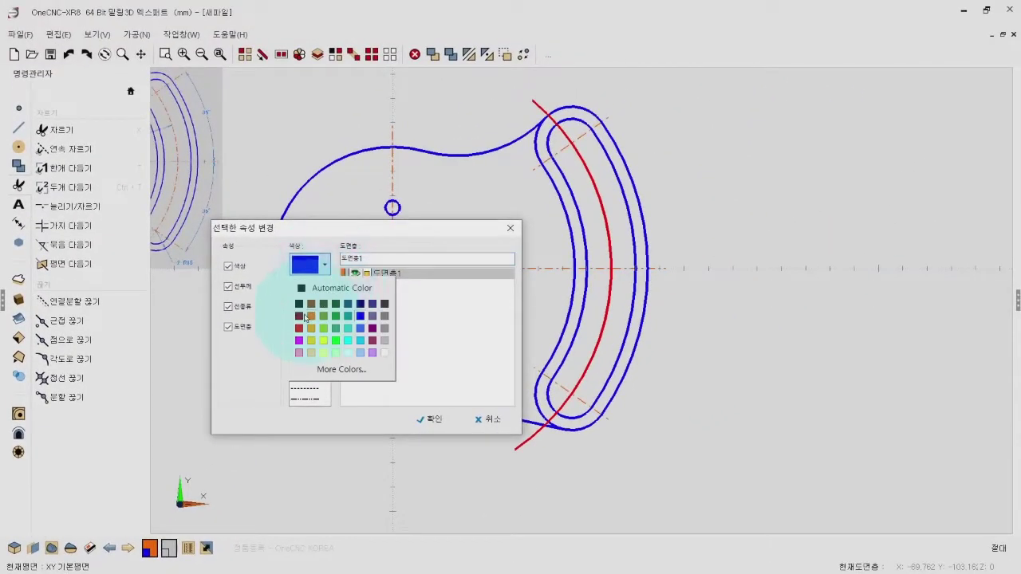
left_click(314, 321)
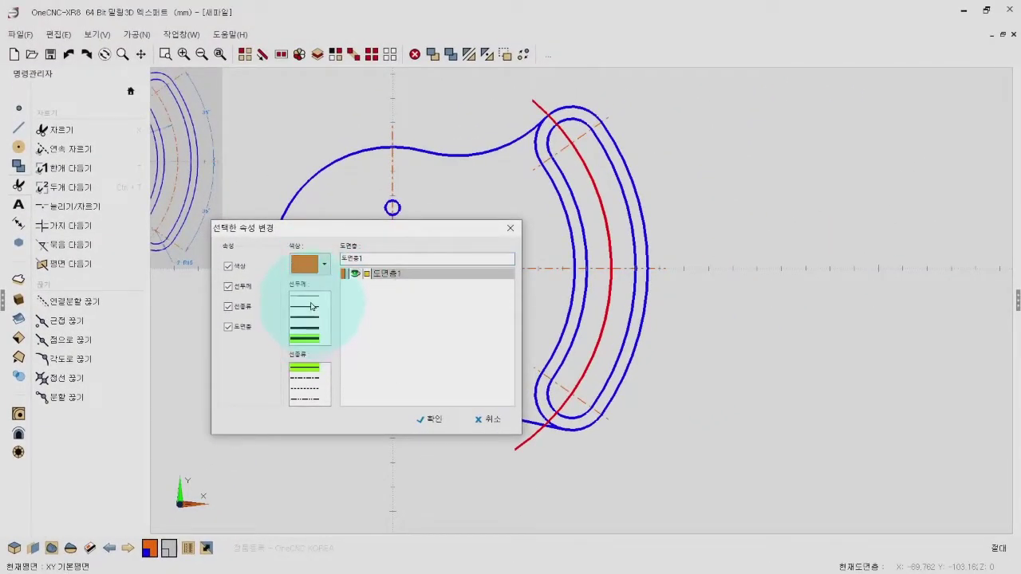
left_click(310, 307)
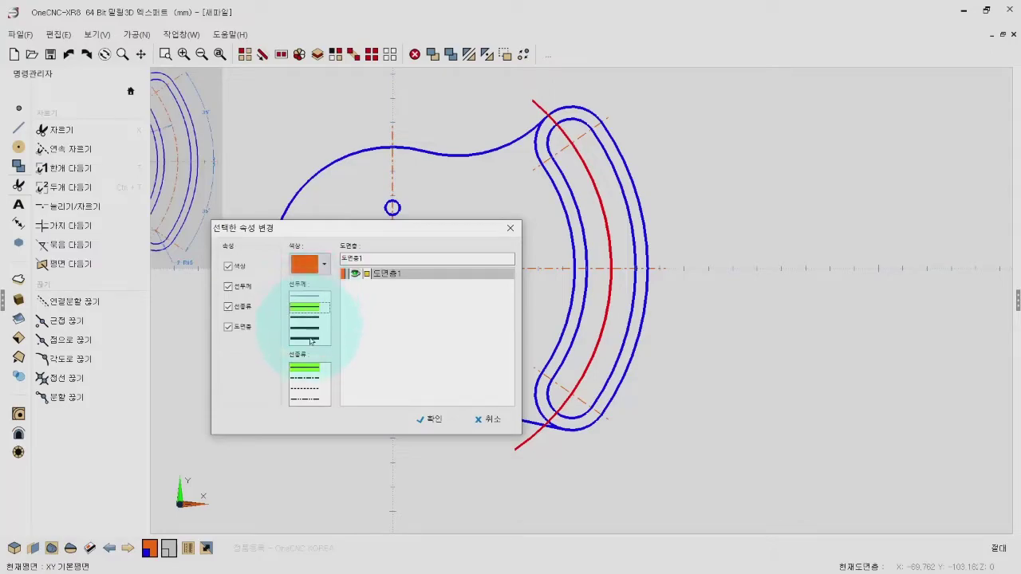
left_click(314, 380)
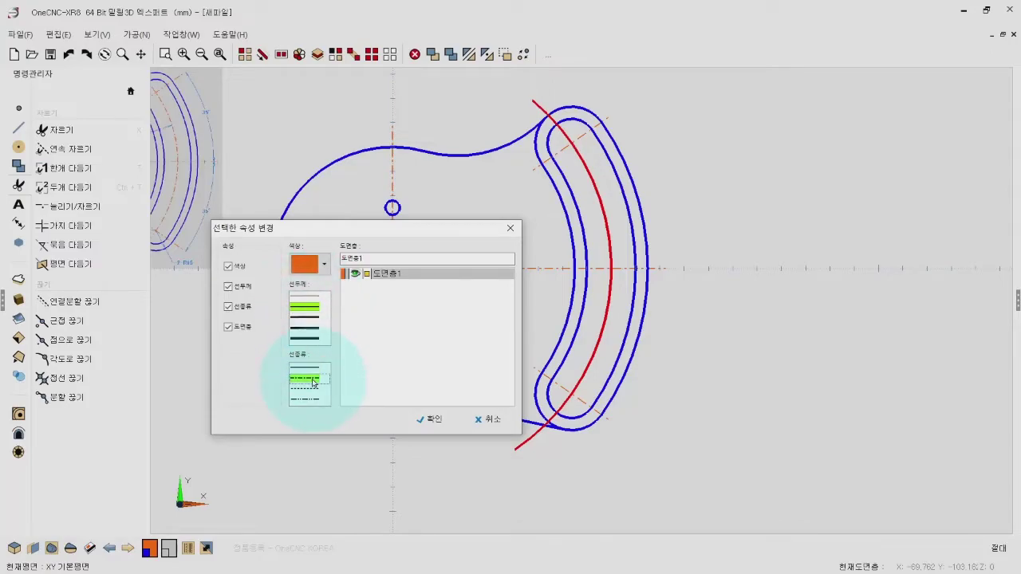
left_click(370, 257)
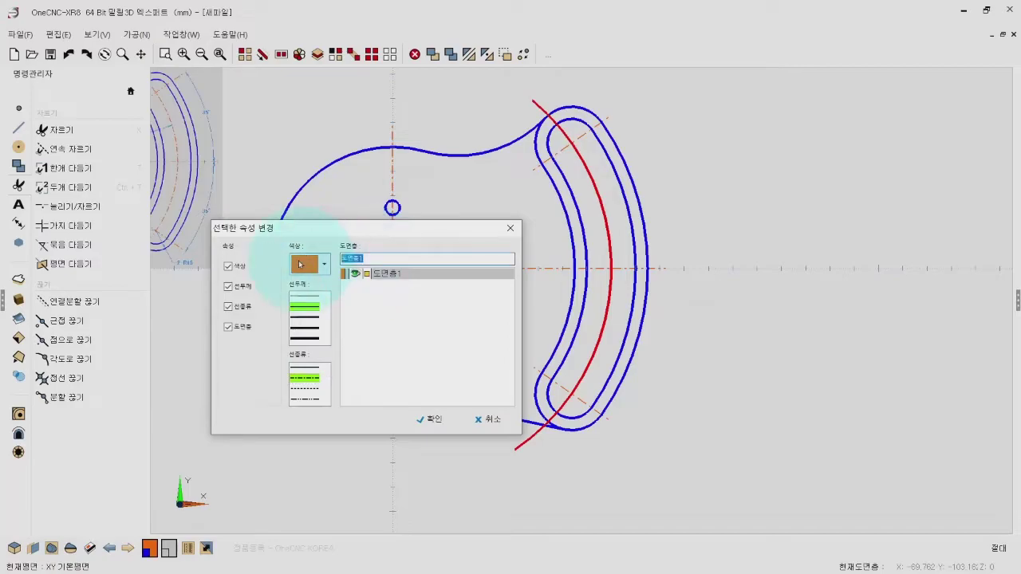
left_click(435, 422)
scroll(497, 466, "down", 1)
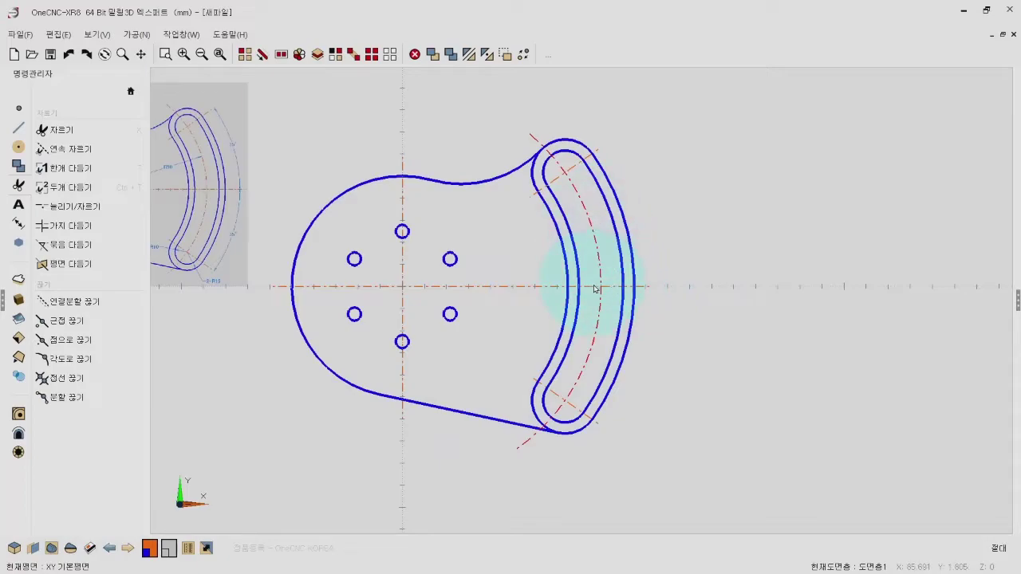
- Centre the whole plate in view and return to the top-level command categories
scroll(597, 288, "up", 2)
scroll(597, 288, "down", 1)
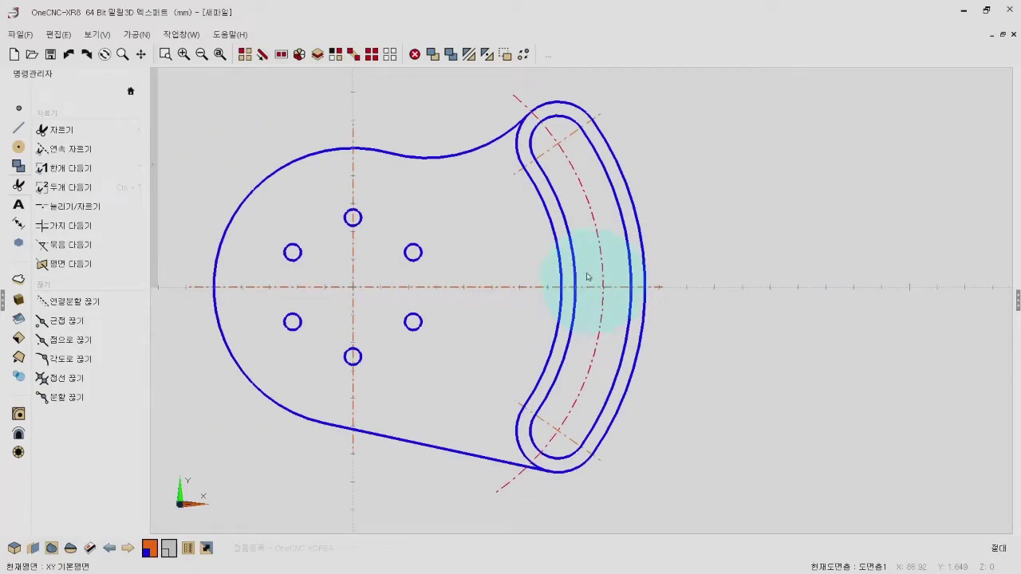
scroll(512, 275, "down", 1)
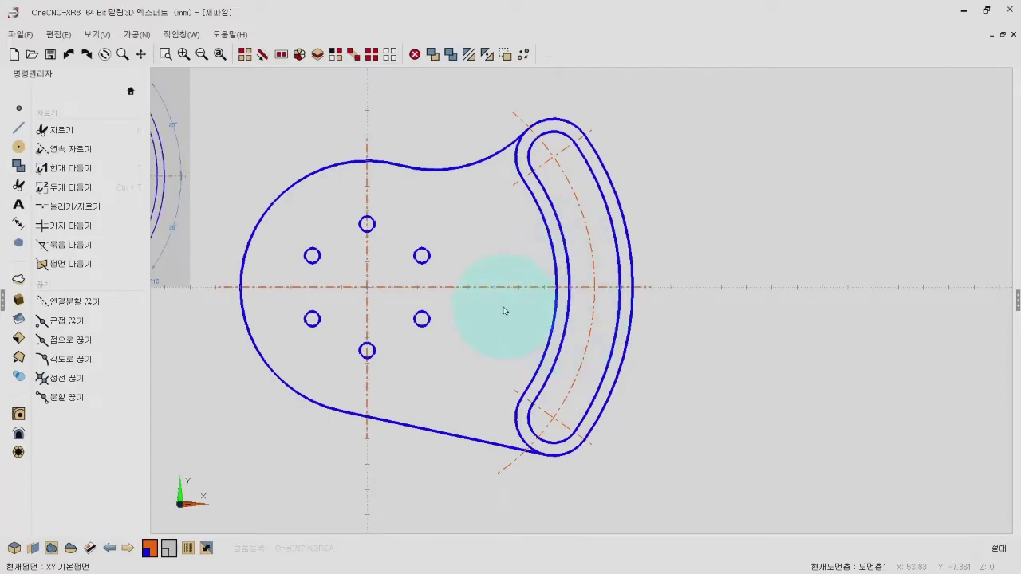
middle_click_drag(515, 319, 537, 328)
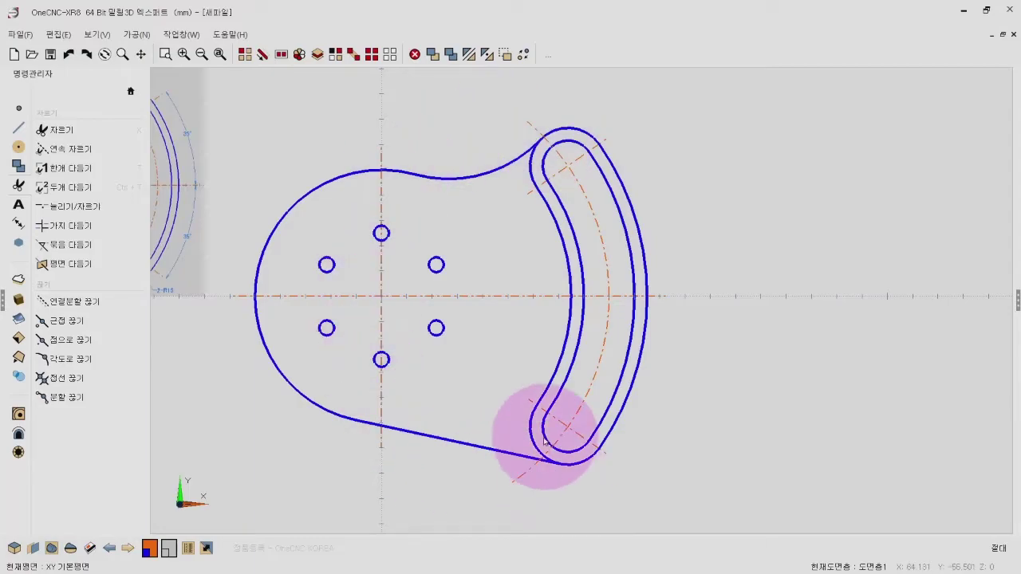
mouse_move(545, 441)
middle_mouse_down()
mouse_move(613, 373)
mouse_move(614, 357)
middle_mouse_up()
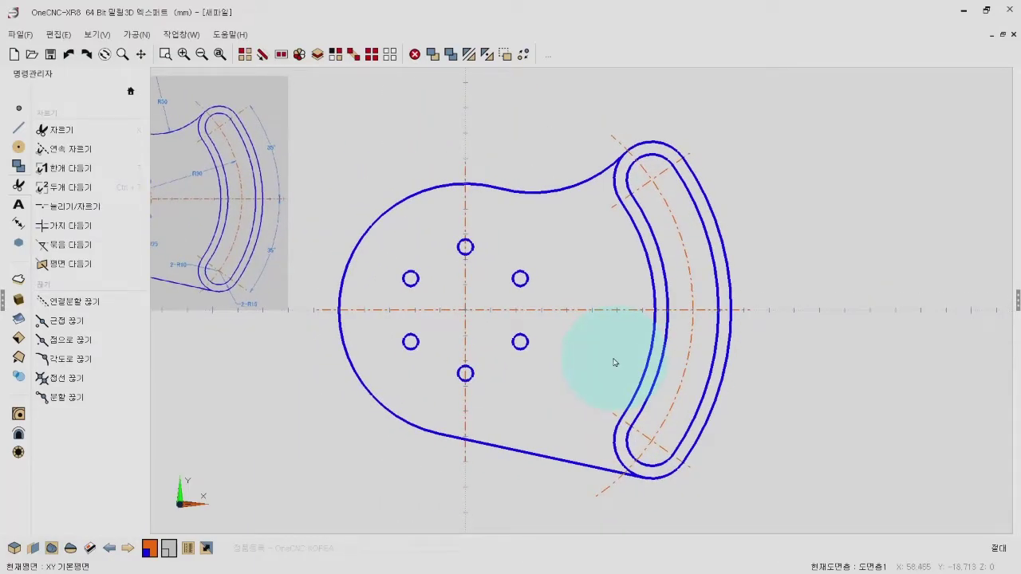
left_click(130, 91)
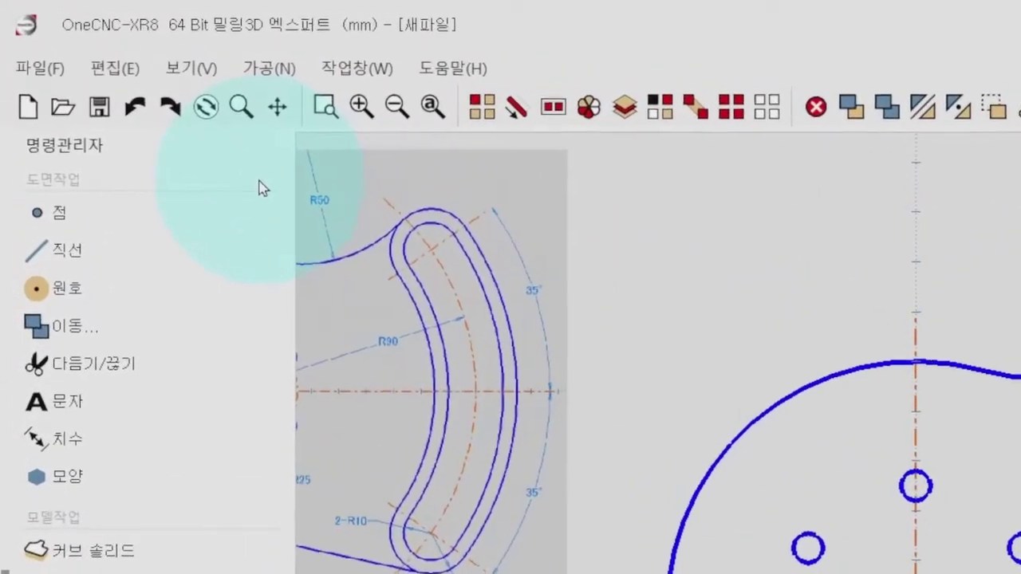
- Add an R50 radius dimension to the large left arc, labelled at lower left
left_click(30, 224)
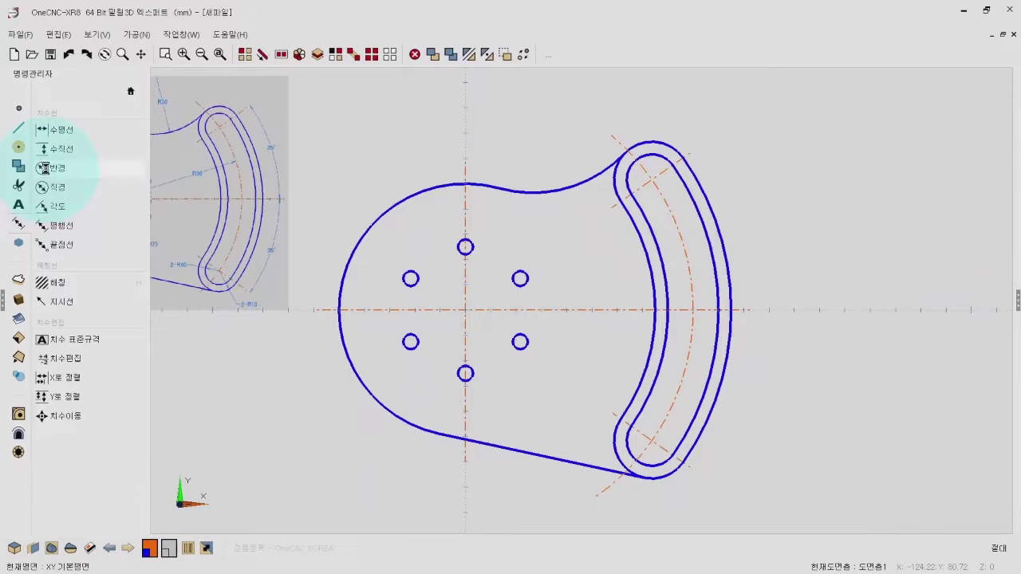
left_click(44, 168)
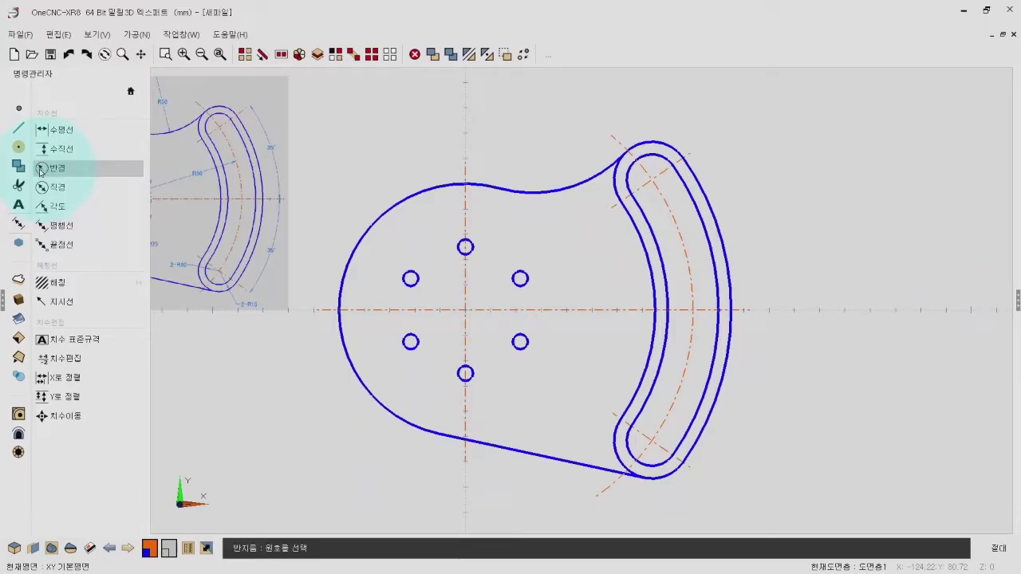
left_click(376, 405)
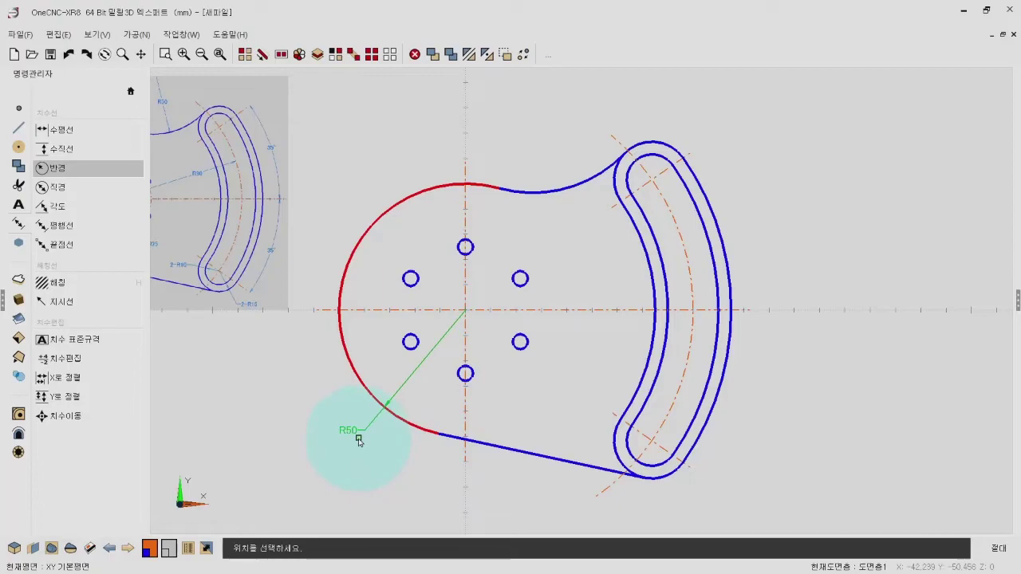
left_click(358, 440)
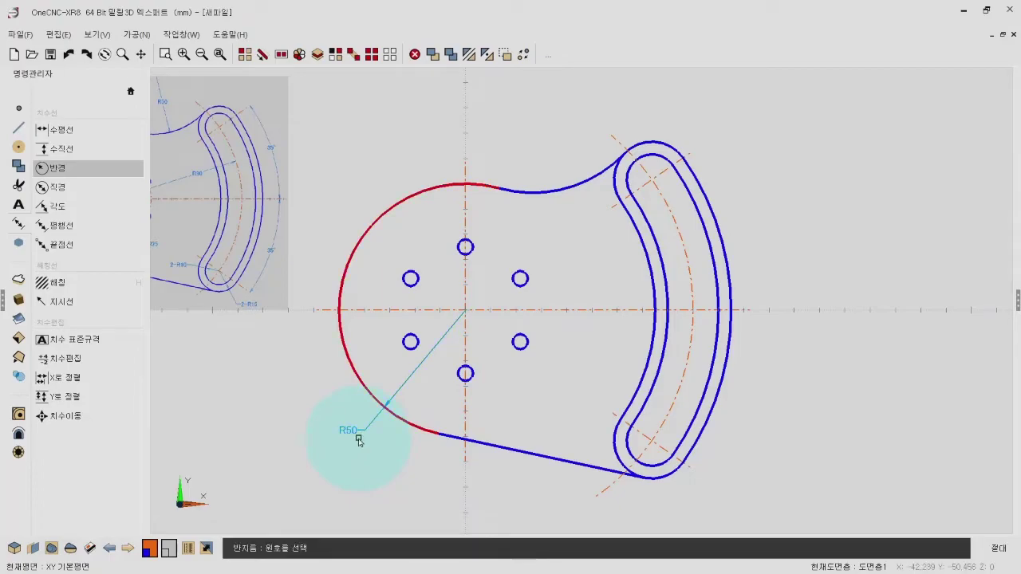
right_click(359, 441)
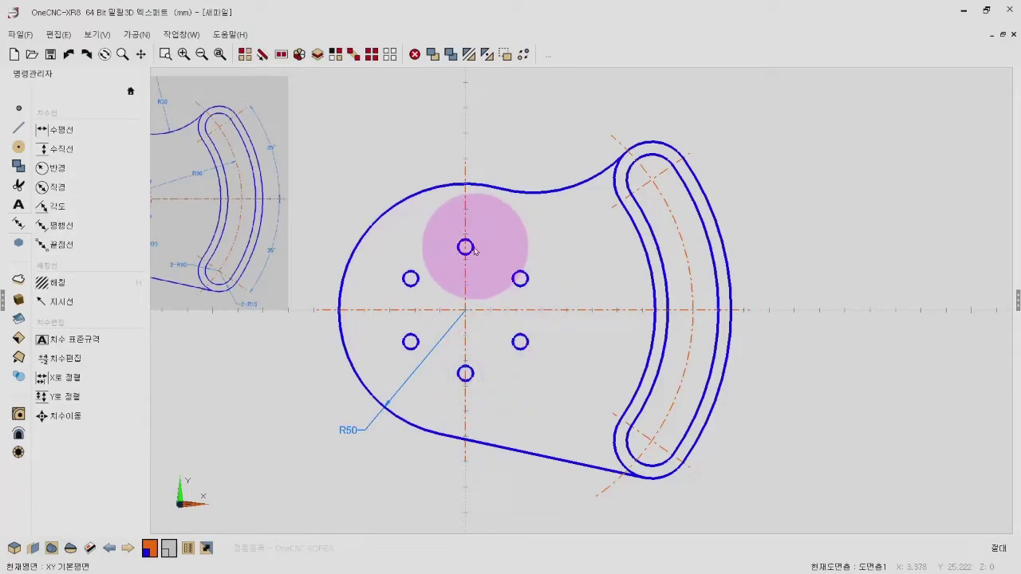
- Draw a diameter-50 bolt circle at the plate centre through the six holes
left_click(18, 147)
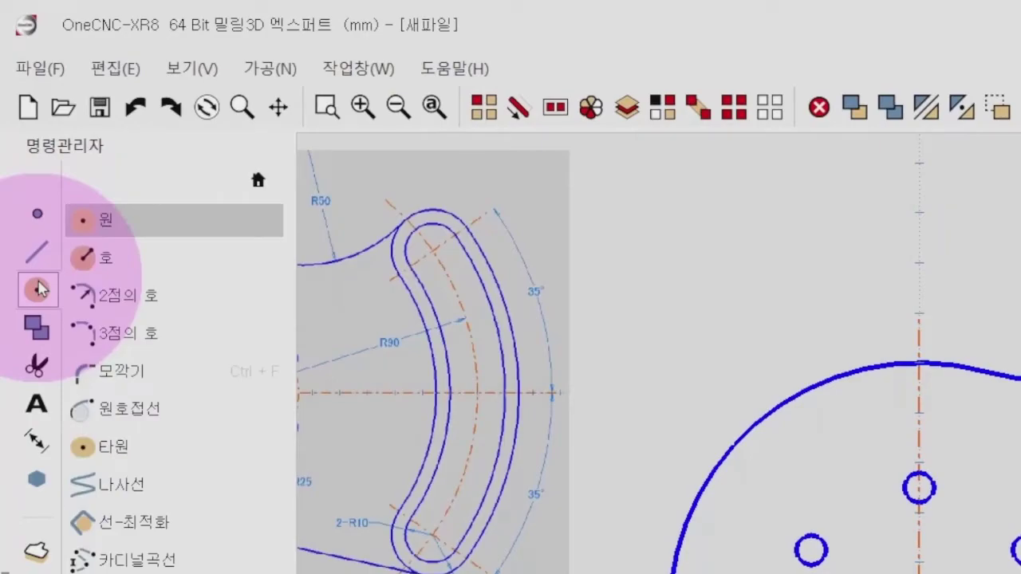
left_click(240, 343)
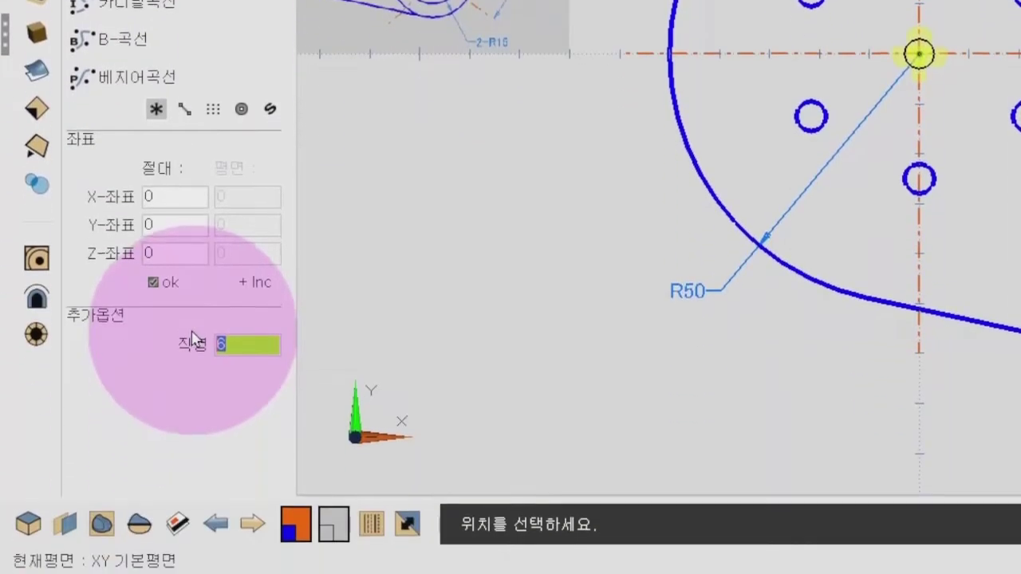
type("50")
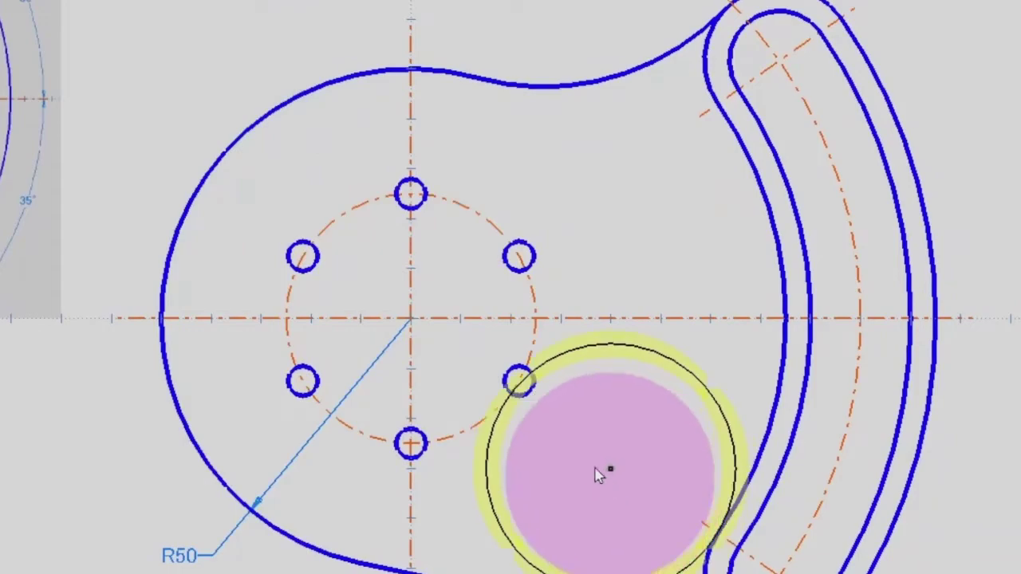
left_click(411, 319)
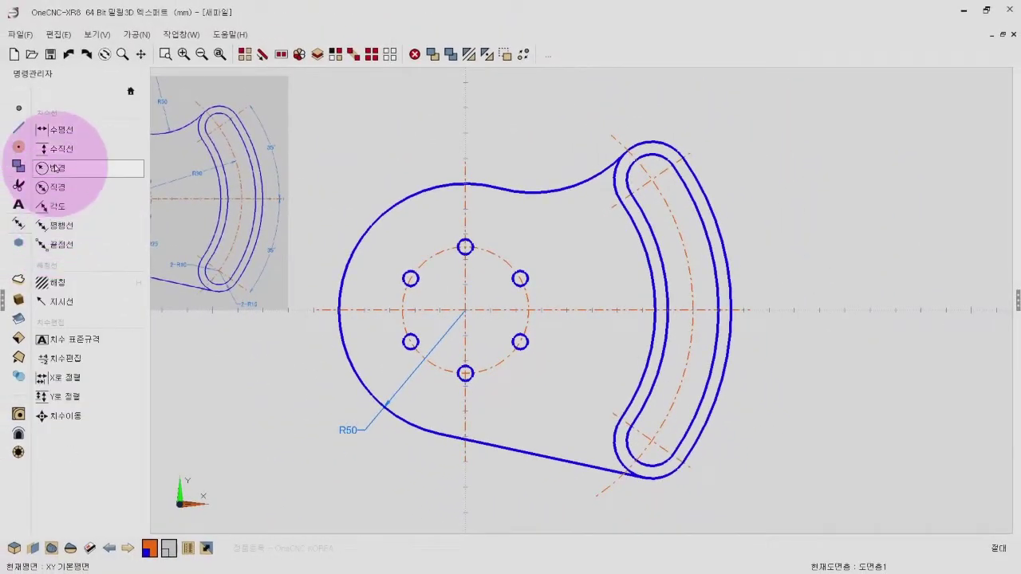
left_click(56, 168)
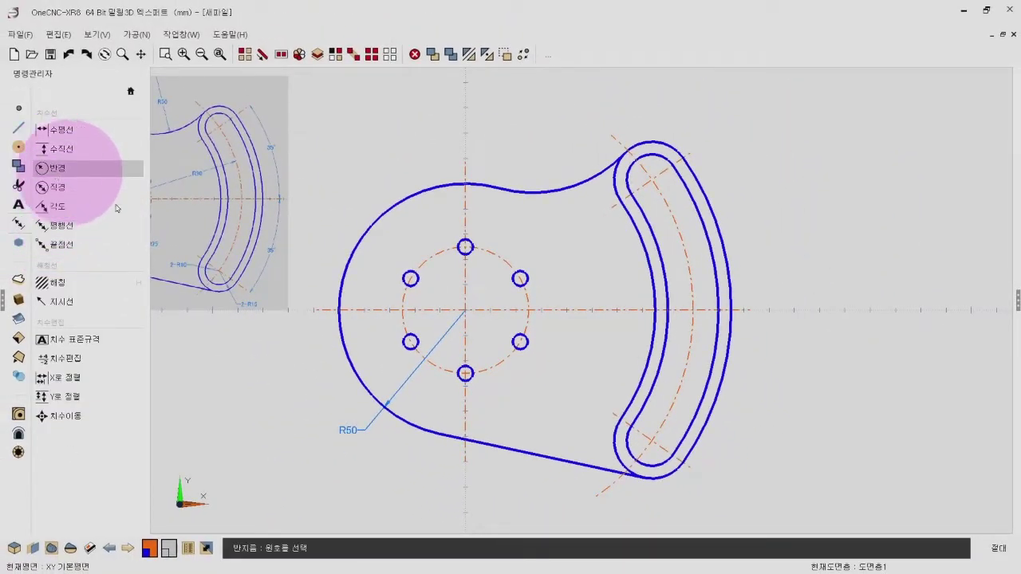
- Add radius dimensions: R25 bolt circle, R10 slot end, R90 slot centre arc, R50 upper arc
left_click(467, 373)
left_click_drag(495, 371, 520, 398)
left_click(635, 456)
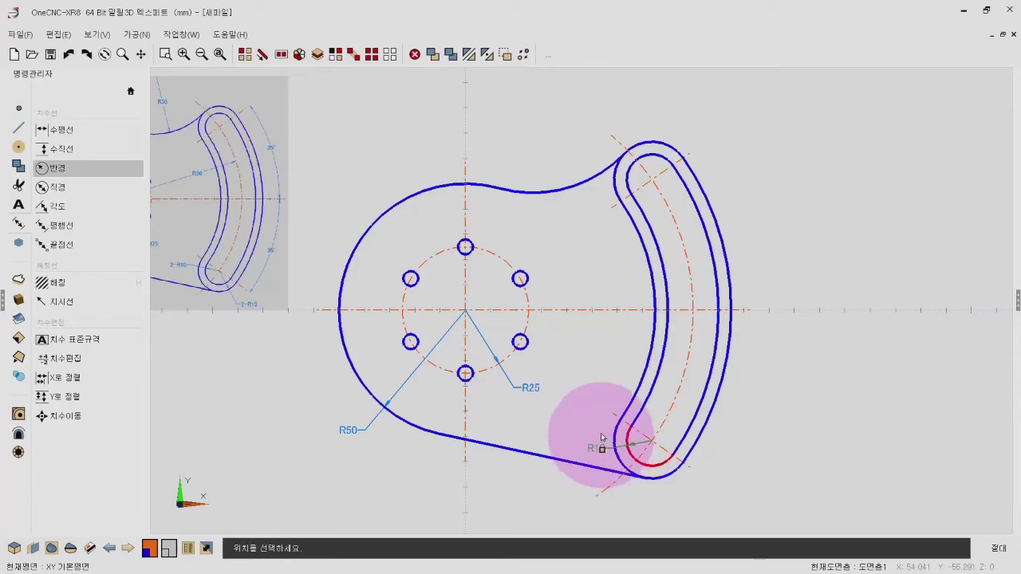
mouse_move(599, 451)
left_mouse_down()
mouse_move(590, 423)
mouse_move(694, 513)
left_mouse_up()
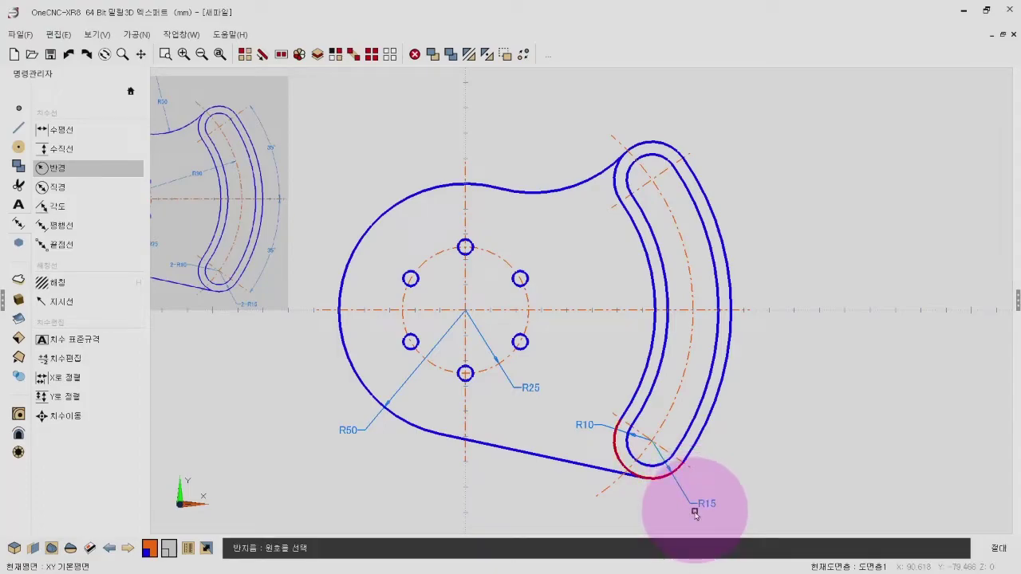
left_click(668, 227)
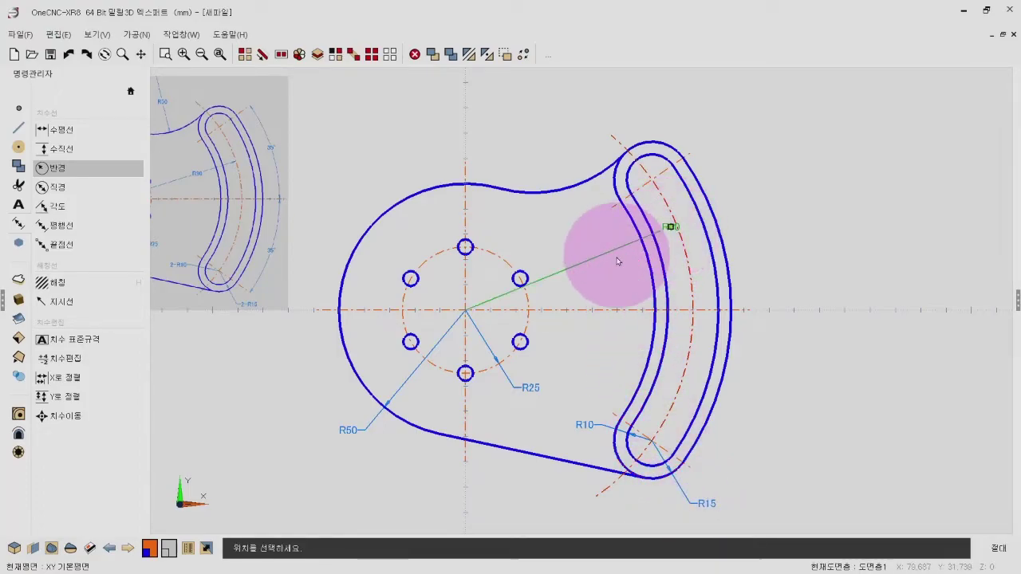
left_click(594, 261)
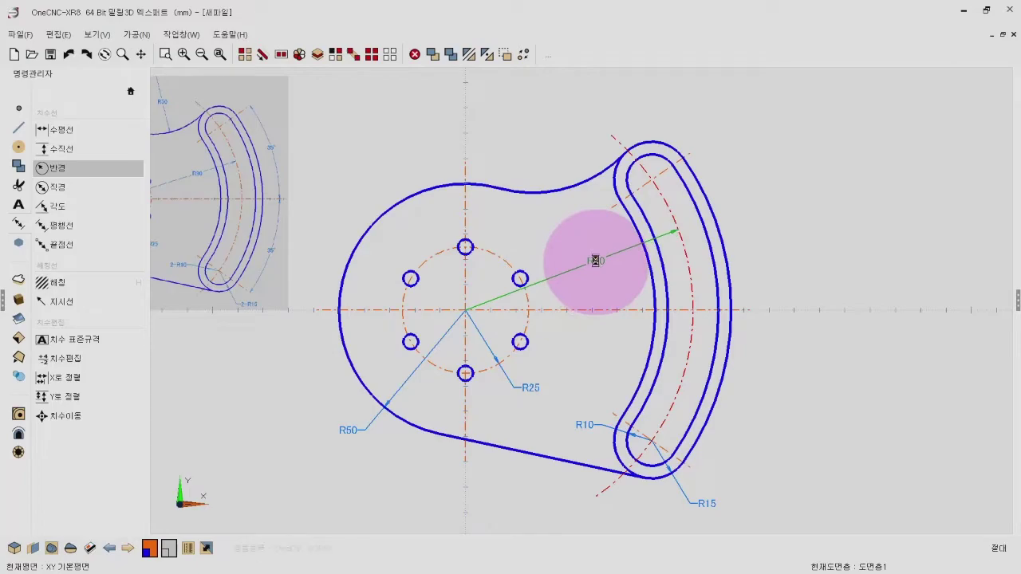
left_click(583, 165)
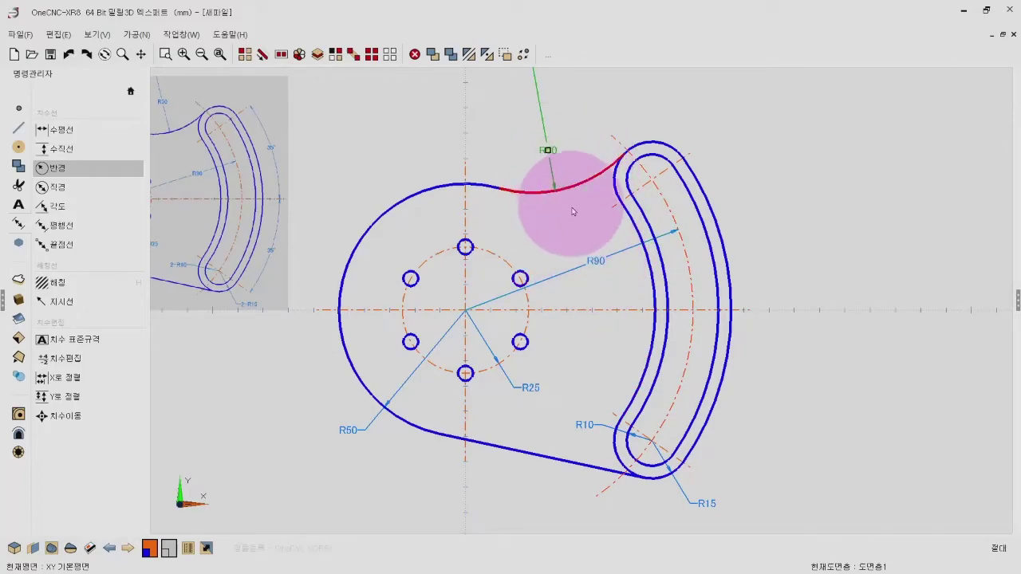
left_click(572, 209)
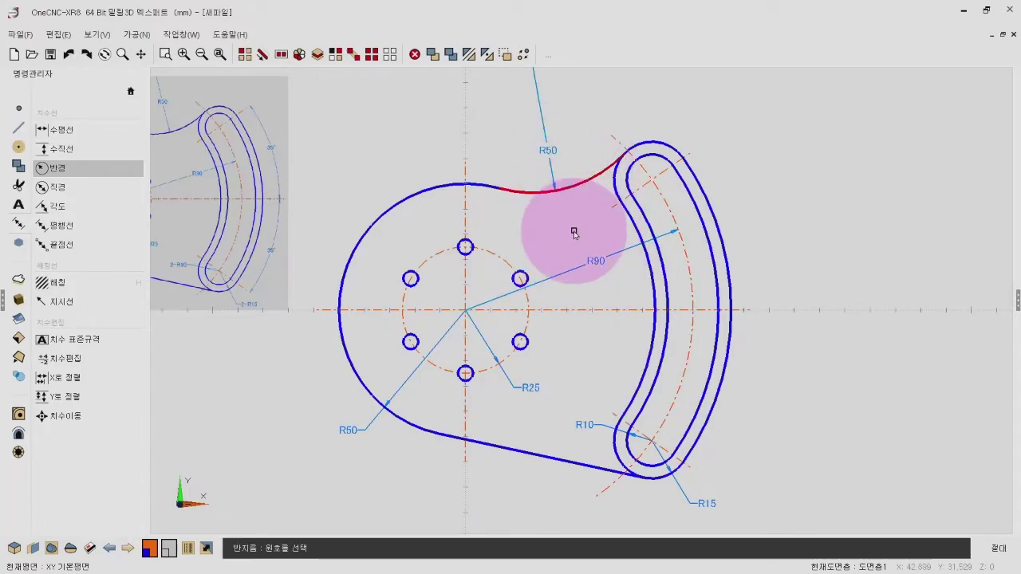
left_click(461, 205)
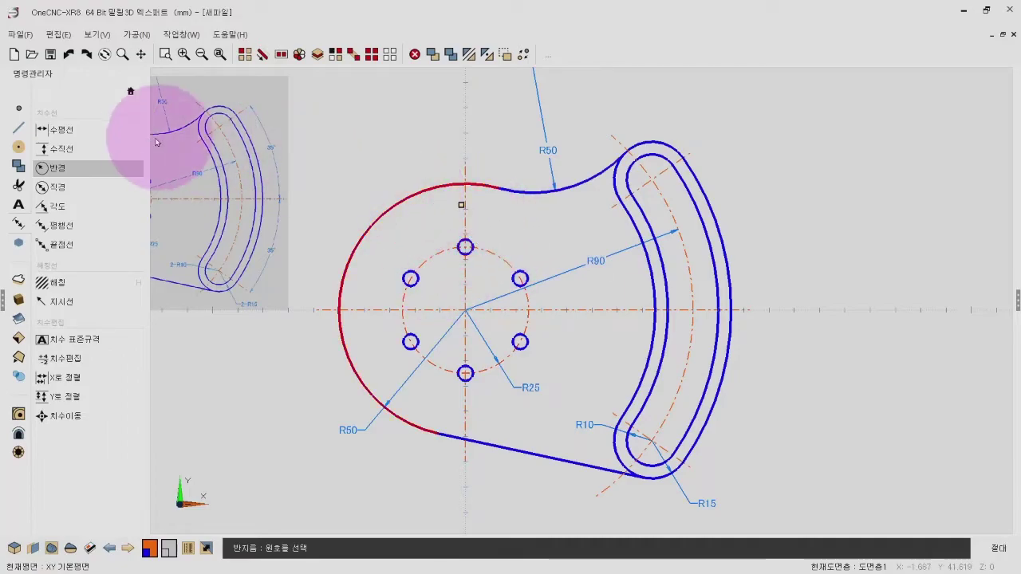
- Add a Ø6 diameter dimension to the top bolt hole
left_click(56, 187)
left_click(472, 246)
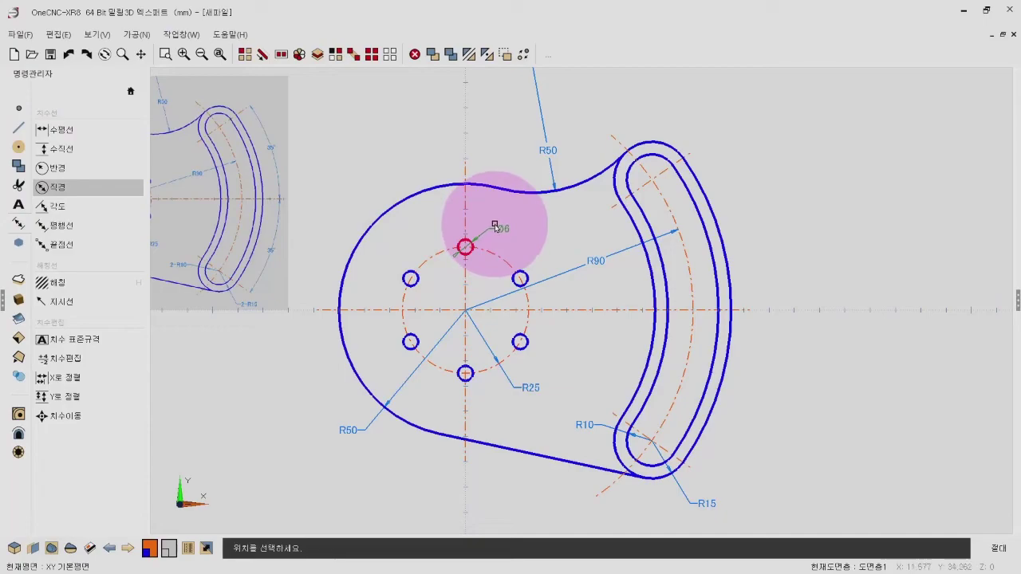
left_click(495, 228)
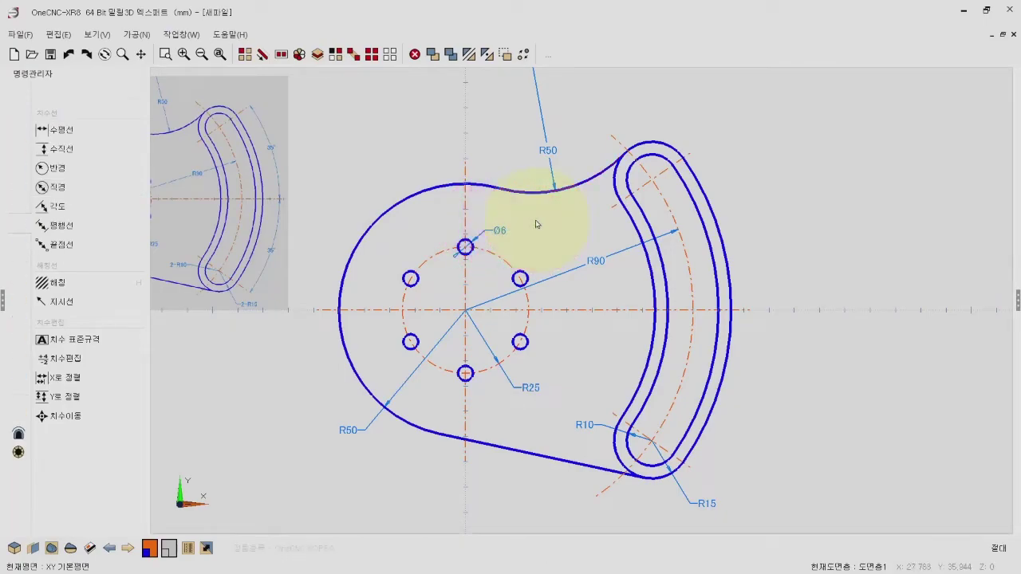
middle_click_drag(566, 325, 548, 313)
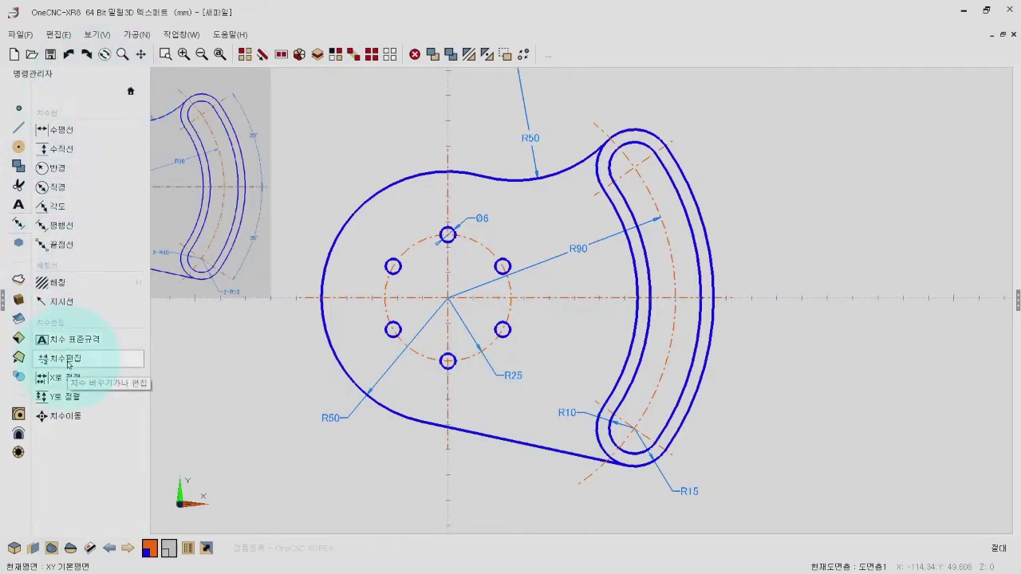
- Edit the R10 slot-end dimension so it reads 2-R10
left_click(68, 365)
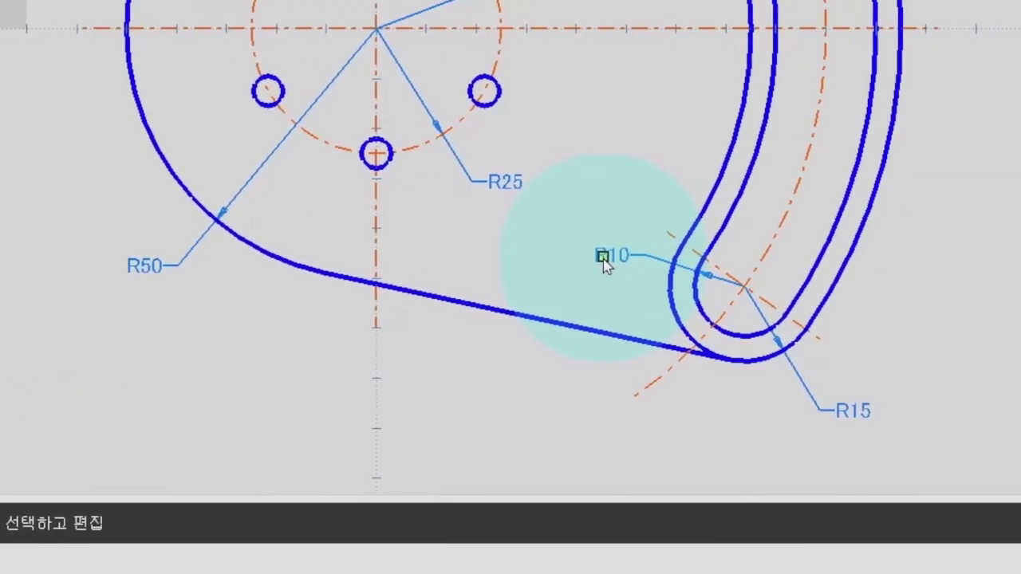
left_click(603, 256)
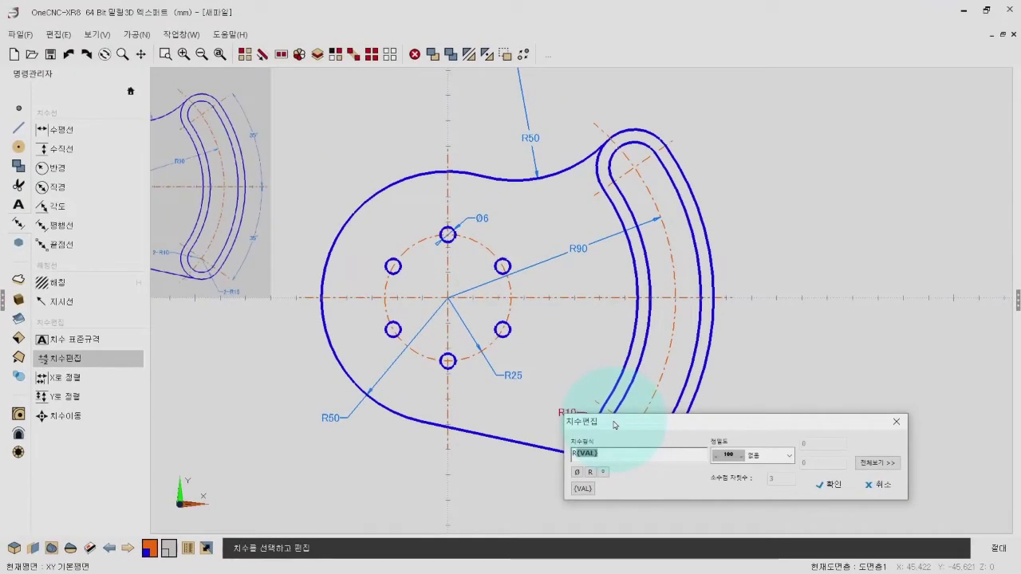
left_click_drag(616, 424, 645, 444)
type("2-")
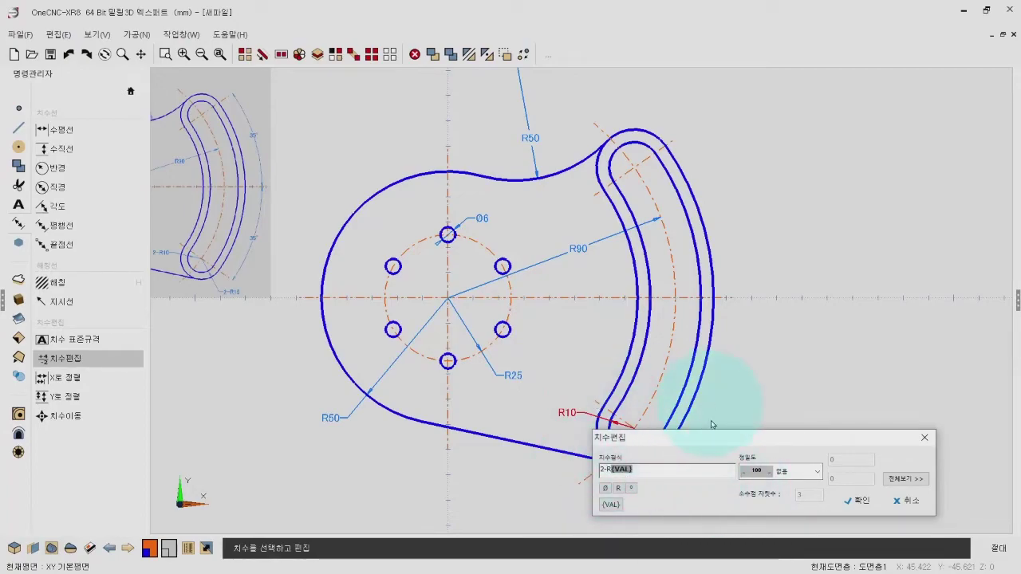
left_click(858, 501)
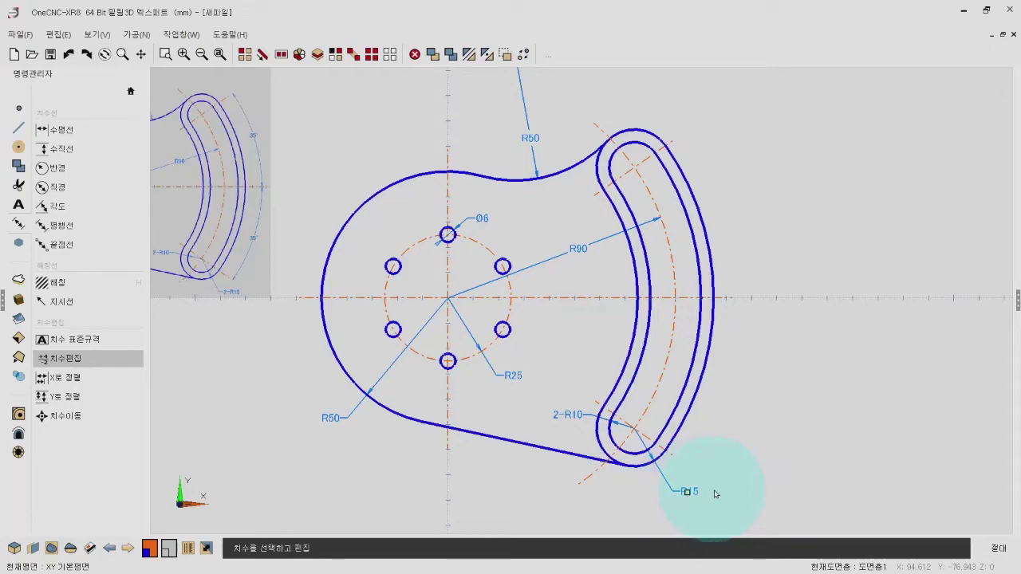
- Edit the R15 slot-end dimension by prefixing 2- so it reads 2-R15
left_click(715, 494)
left_click_drag(723, 490, 682, 453)
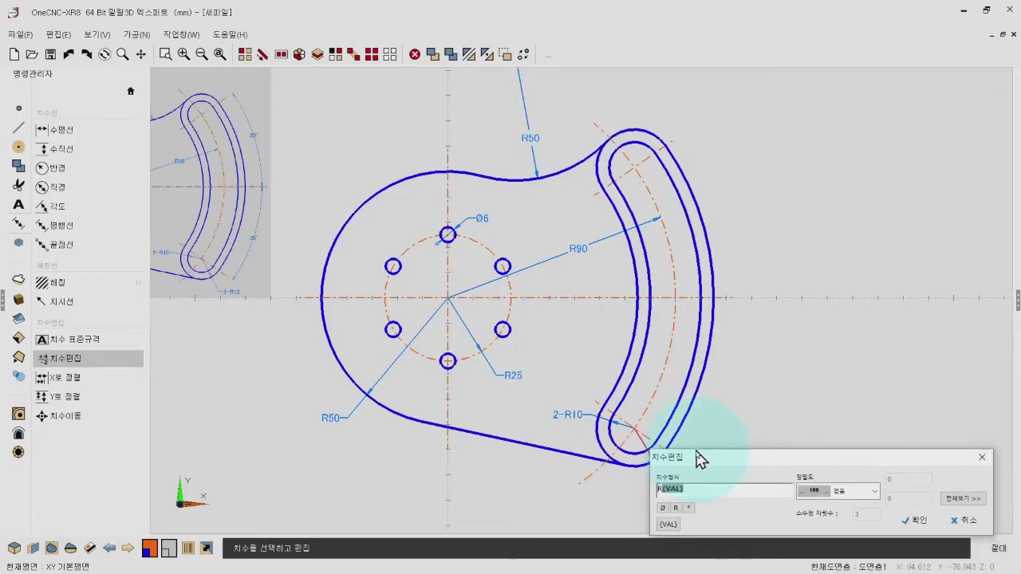
type("2-")
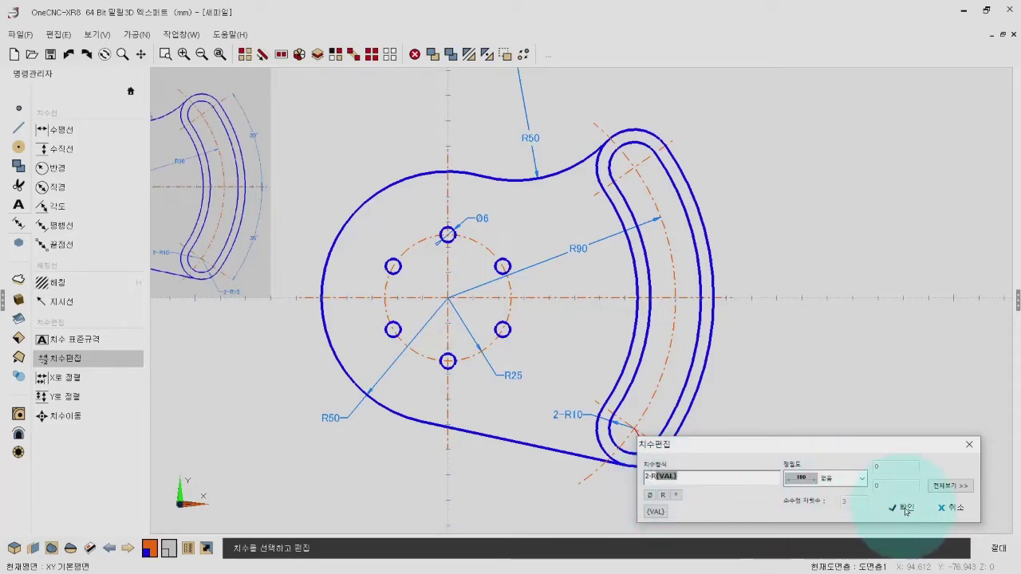
left_click(907, 510)
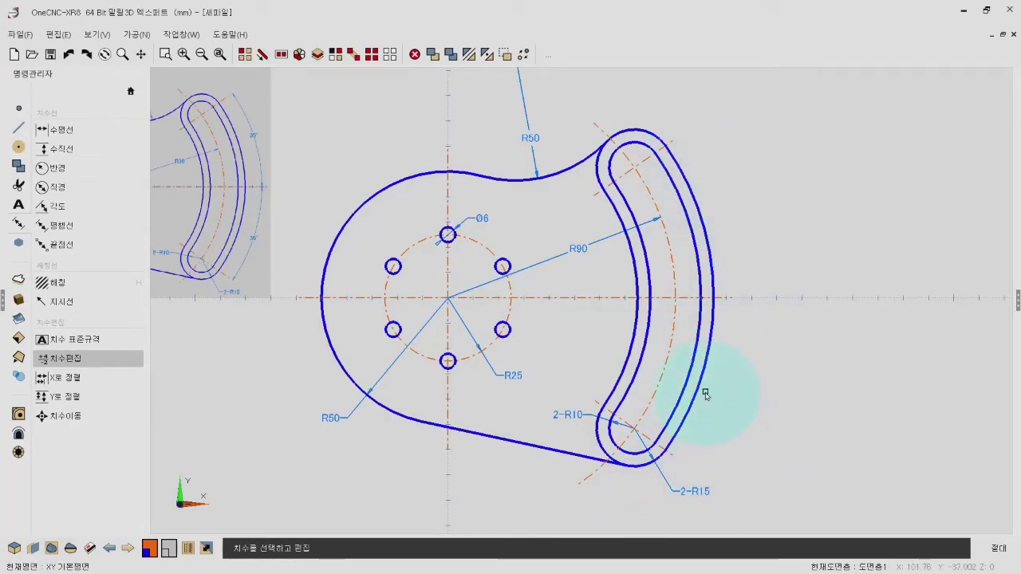
middle_click_drag(691, 359, 673, 345)
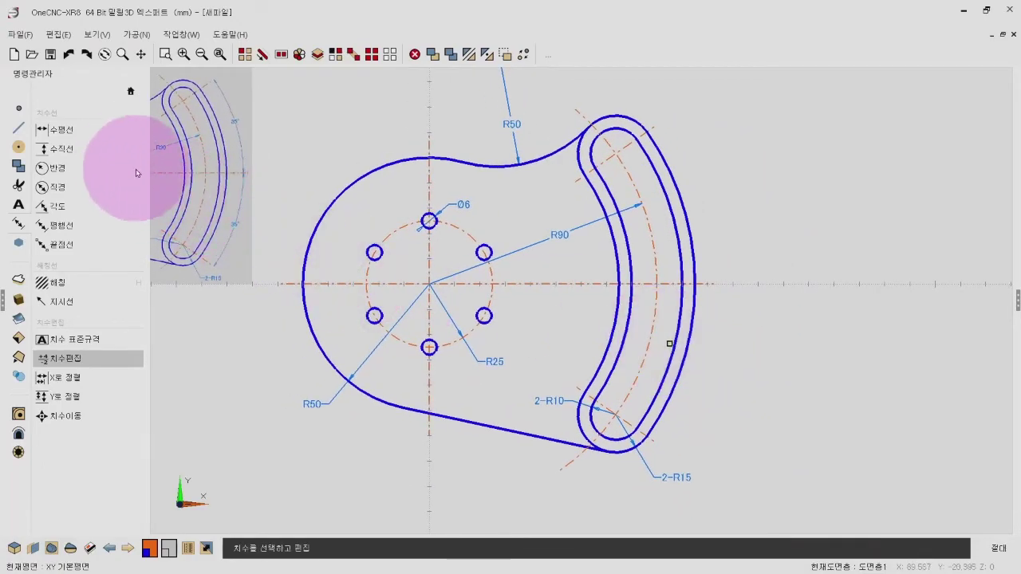
- Add 35° angle dimensions from the horizontal centre line to the lower and upper slot ends
left_click(55, 206)
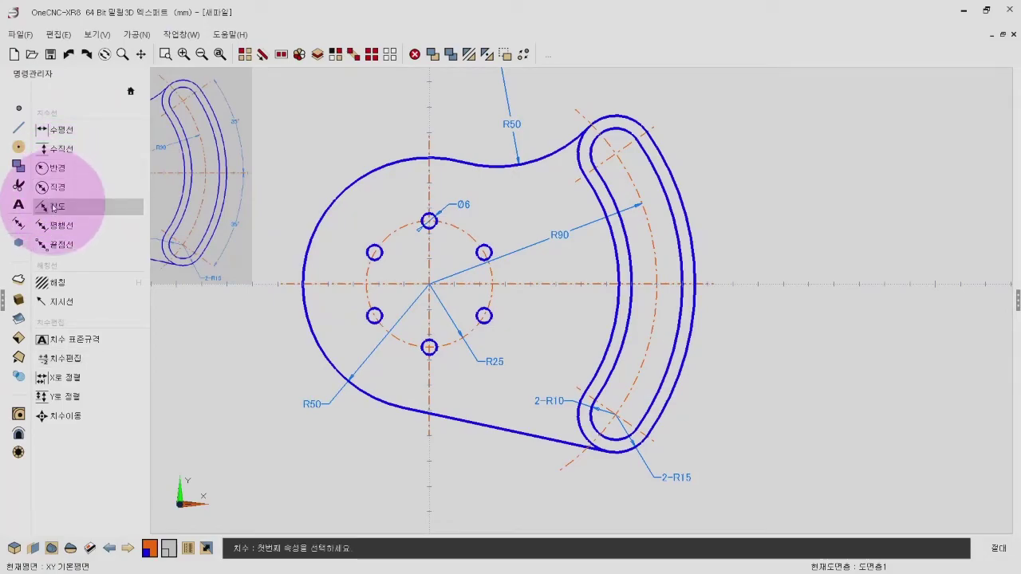
left_click(660, 444)
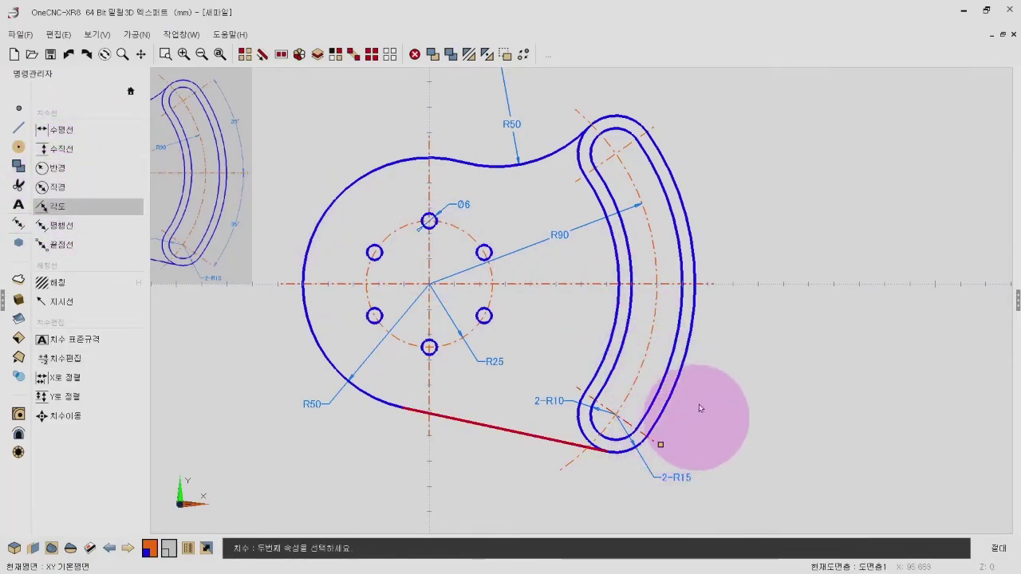
left_click(717, 289)
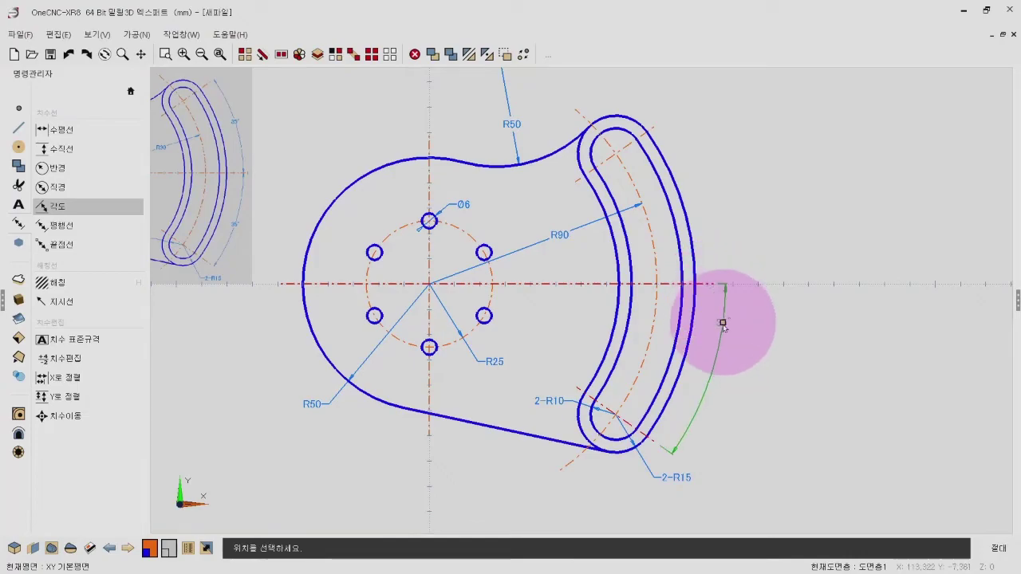
left_click(716, 378)
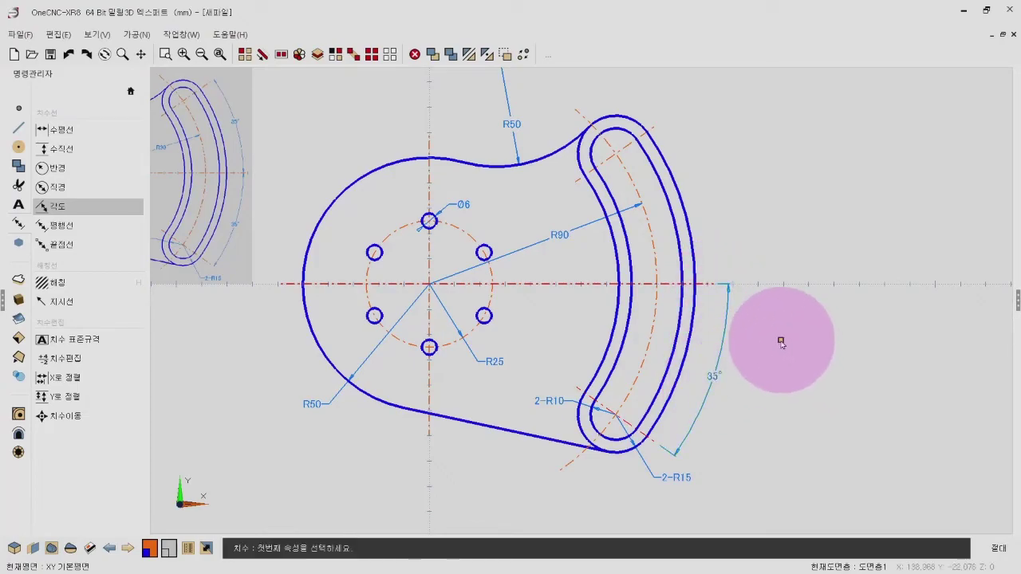
left_click(707, 284)
left_click(661, 129)
left_click(713, 192)
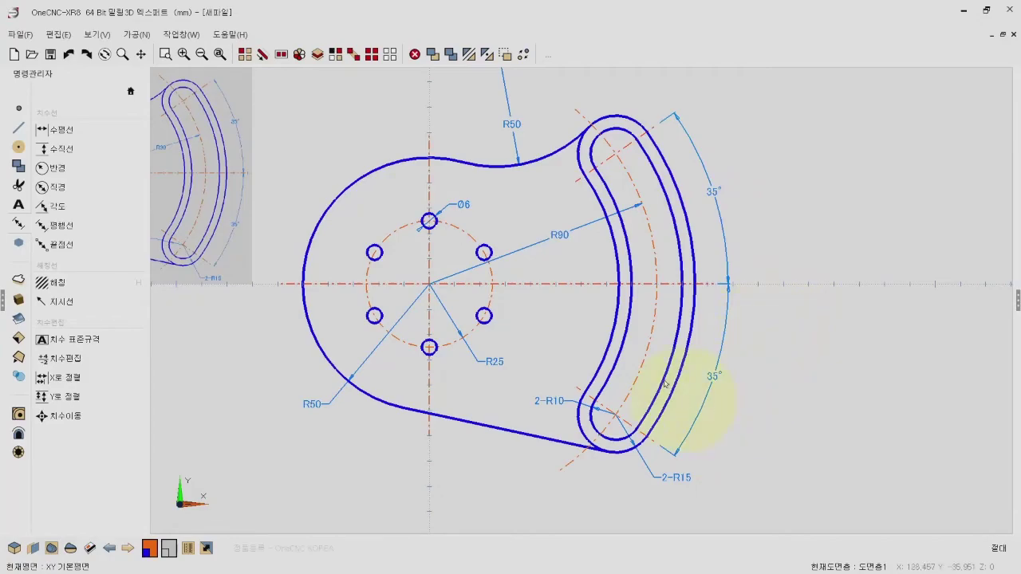